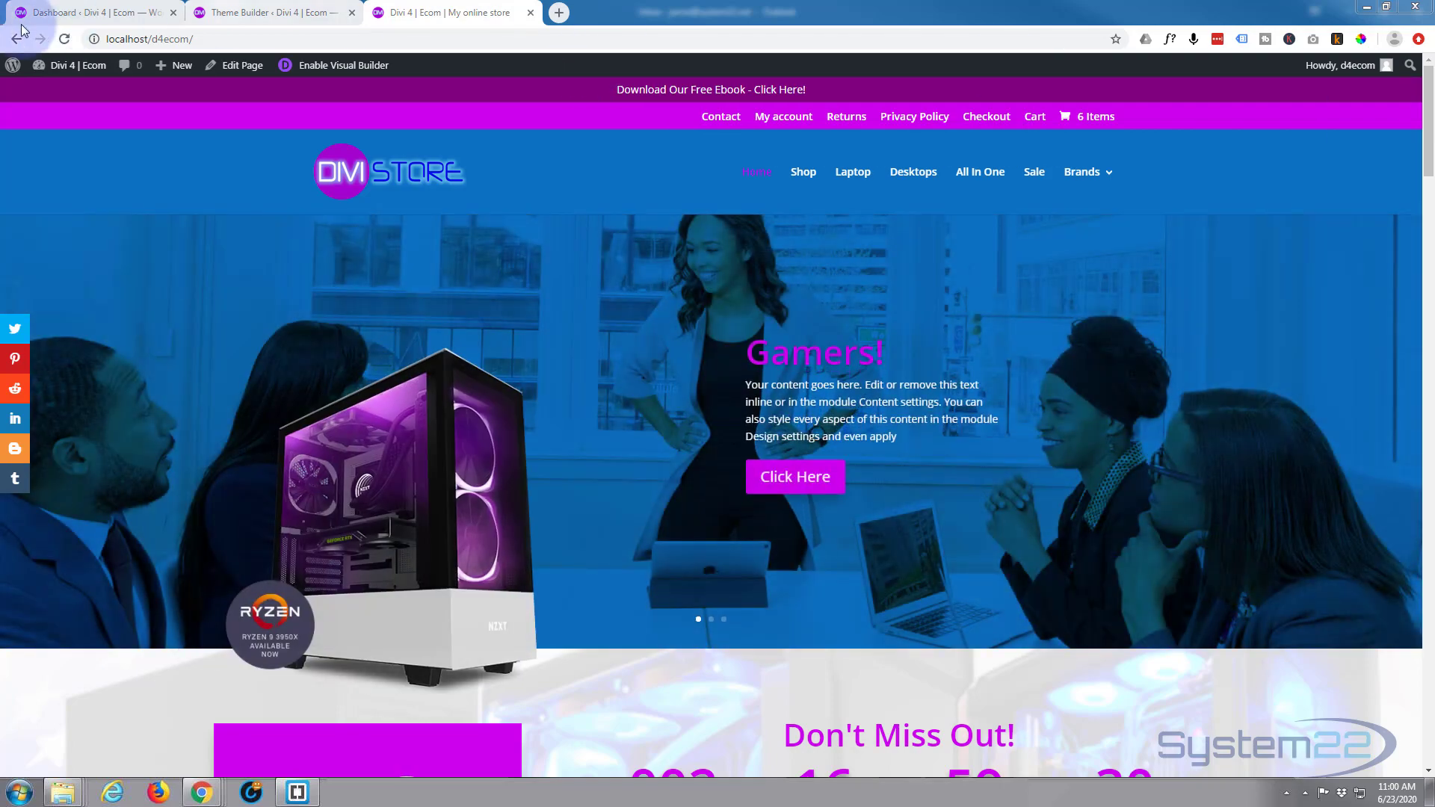
Reload the store page, dismiss its cookie notice, then open Divi Supreme Pro's General Settings.
left_click(64, 39)
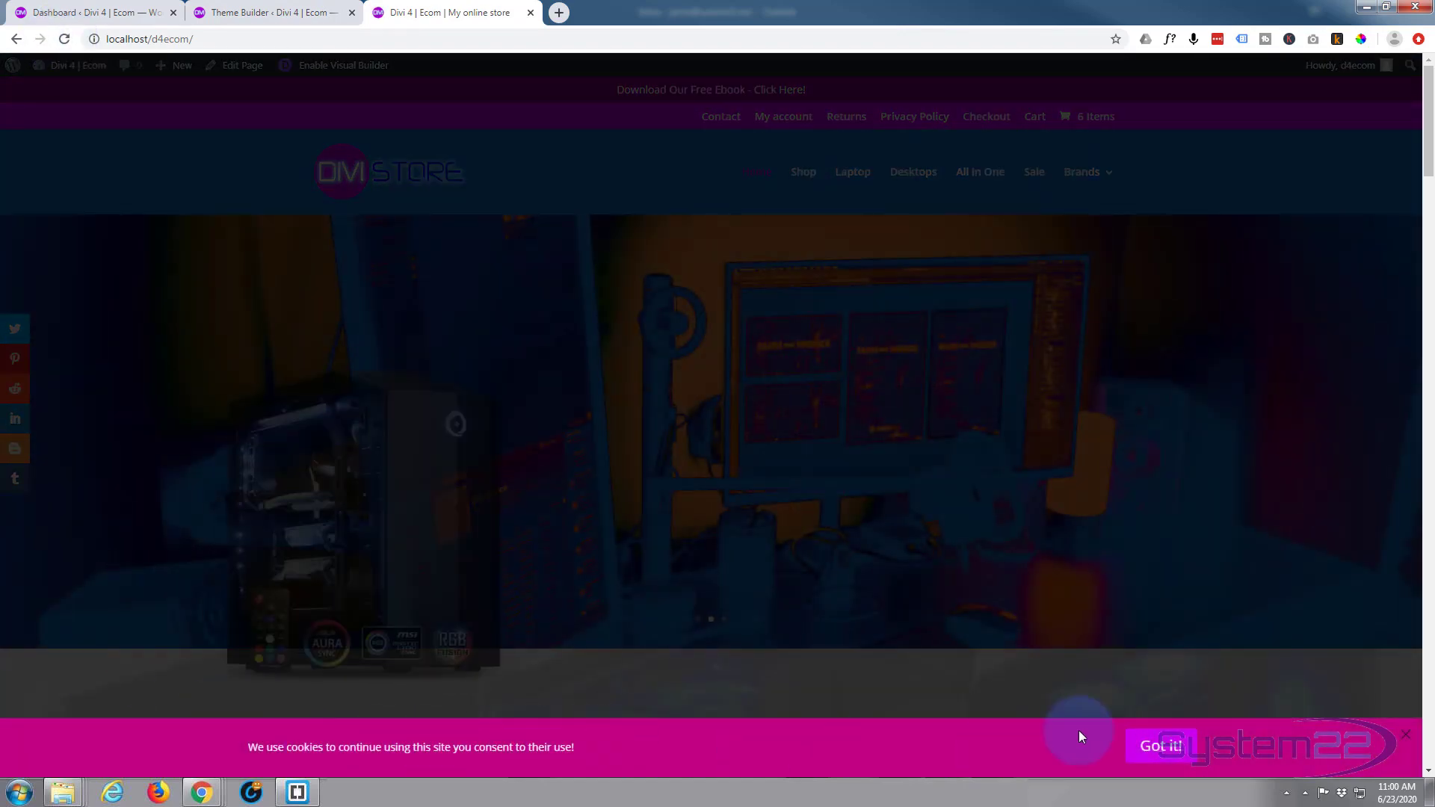
left_click(1160, 750)
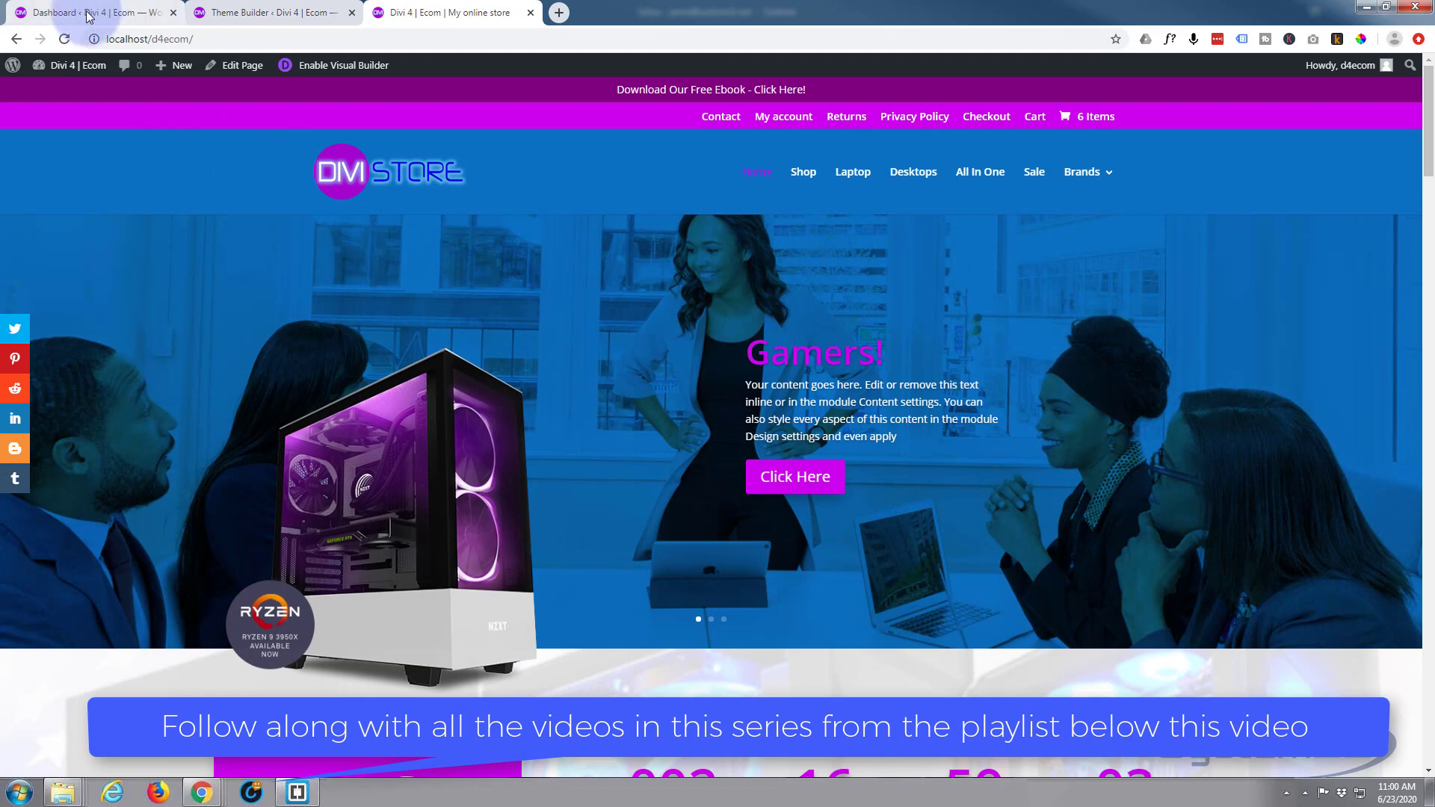
left_click(88, 15)
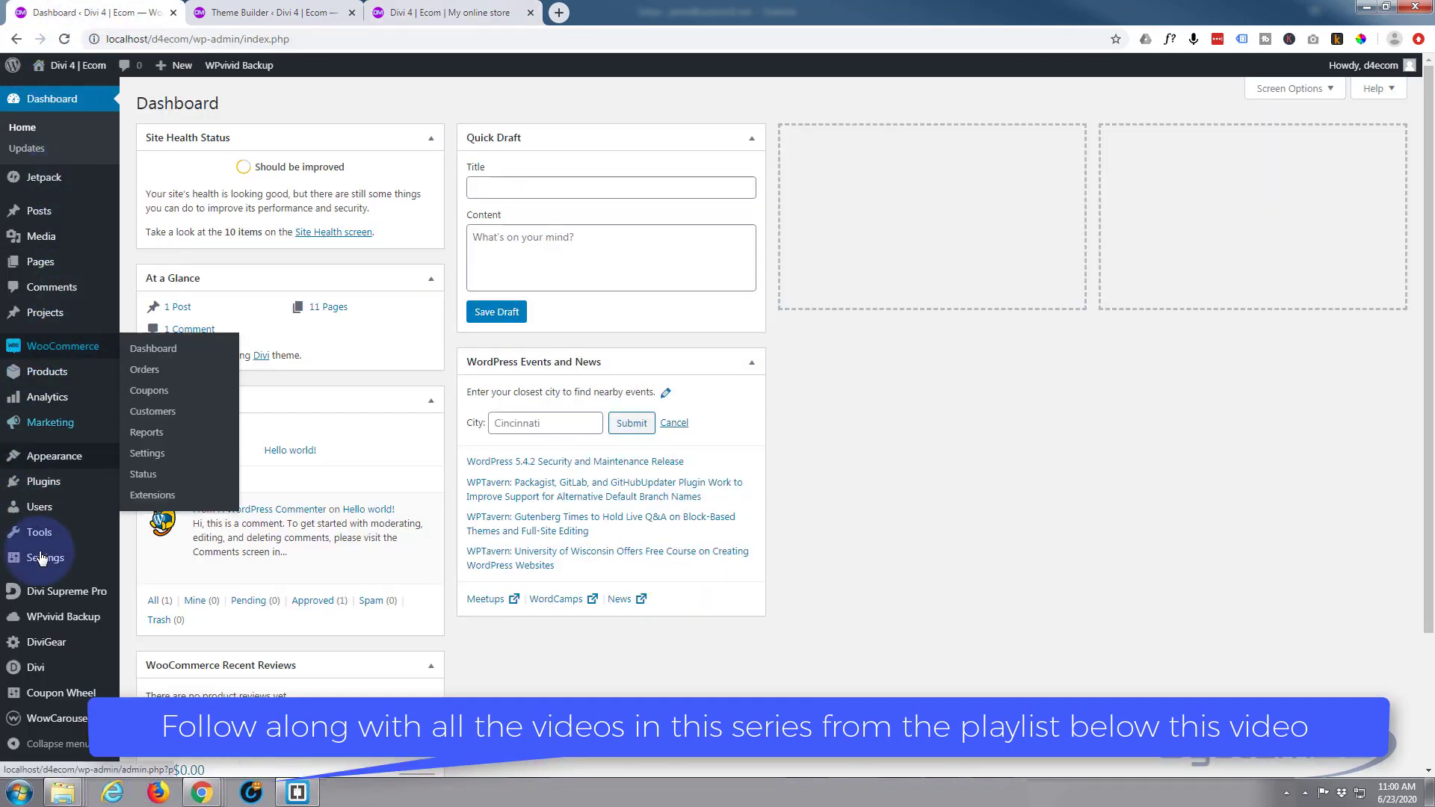
mouse_move(41, 605)
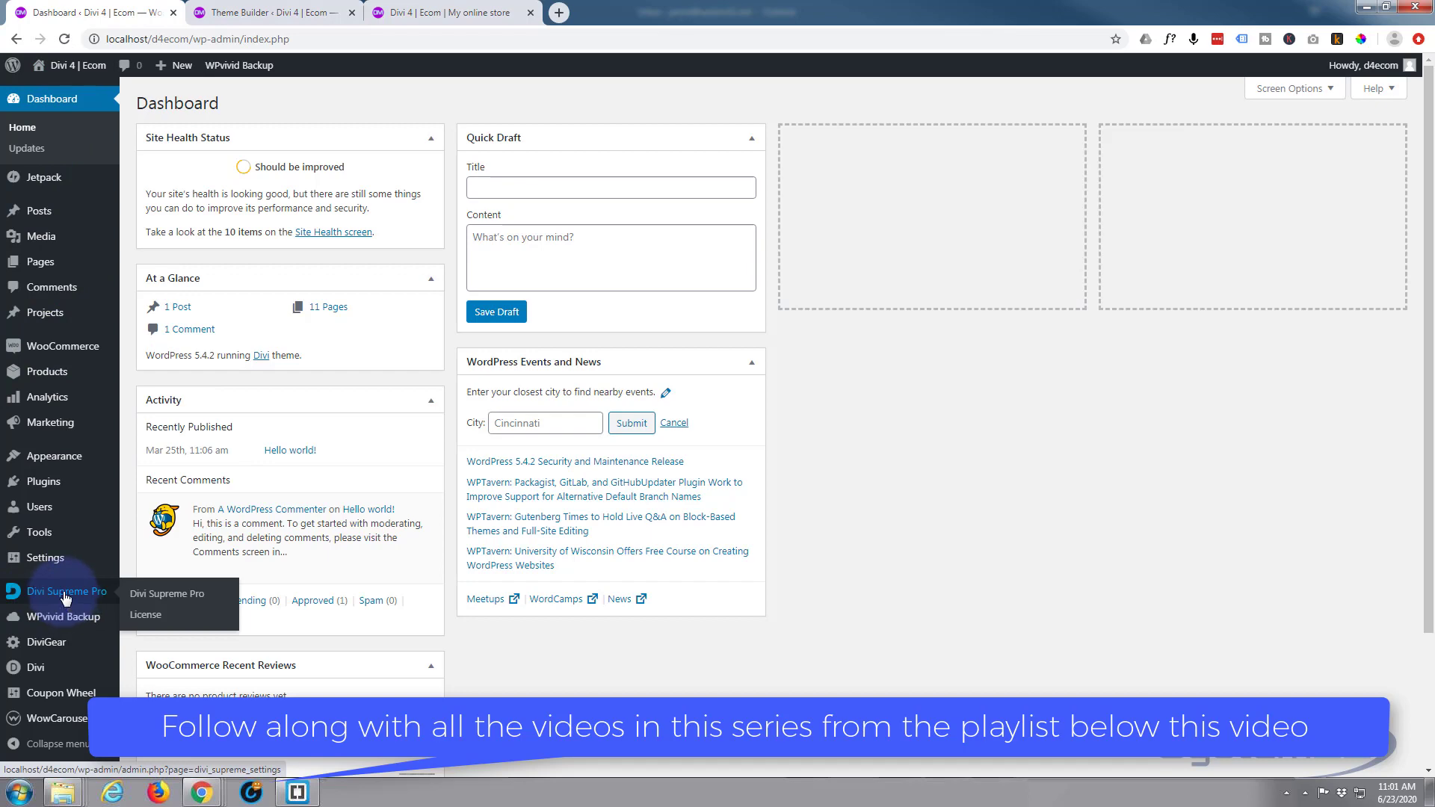
left_click(65, 594)
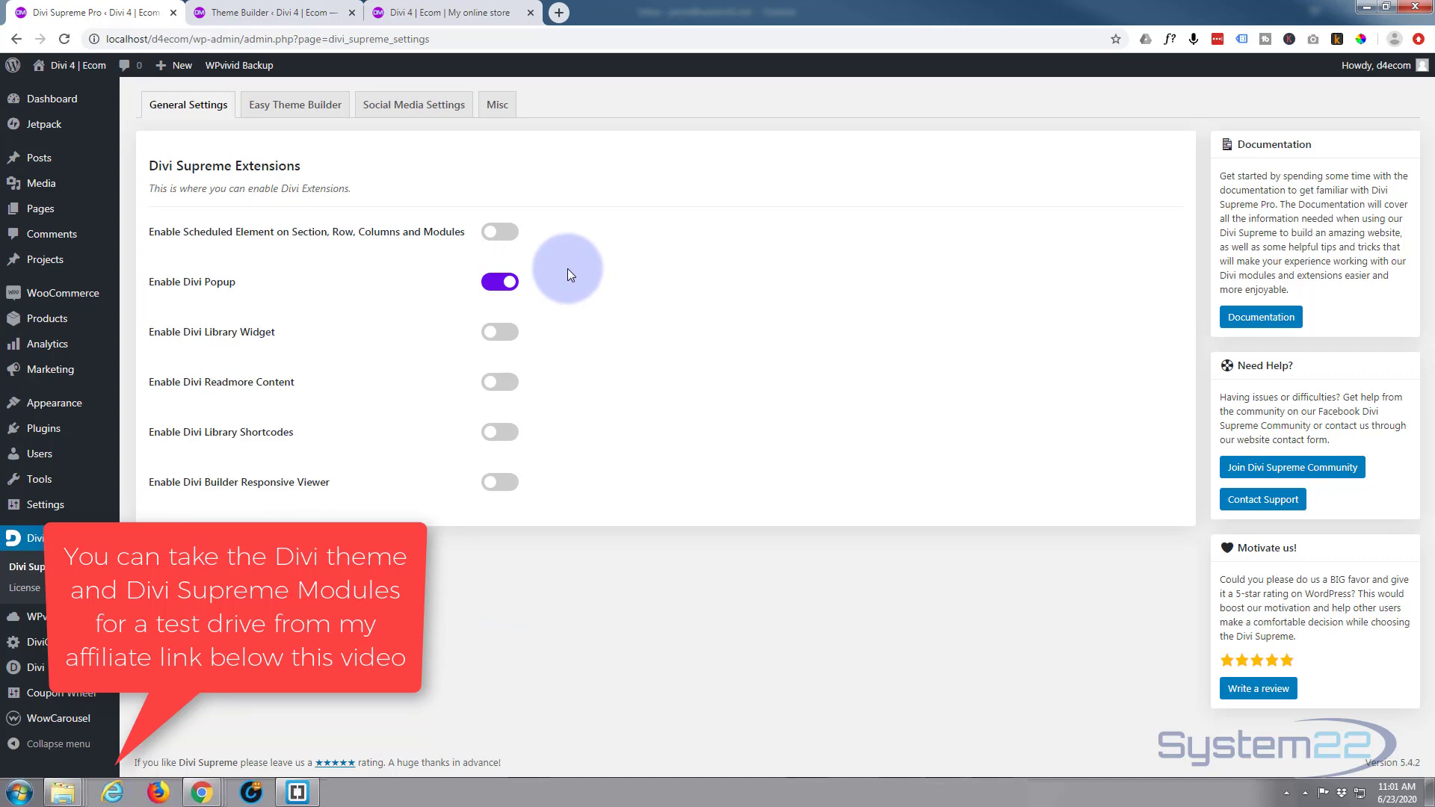
Enable the Visual Builder on the store home page.
left_click(418, 13)
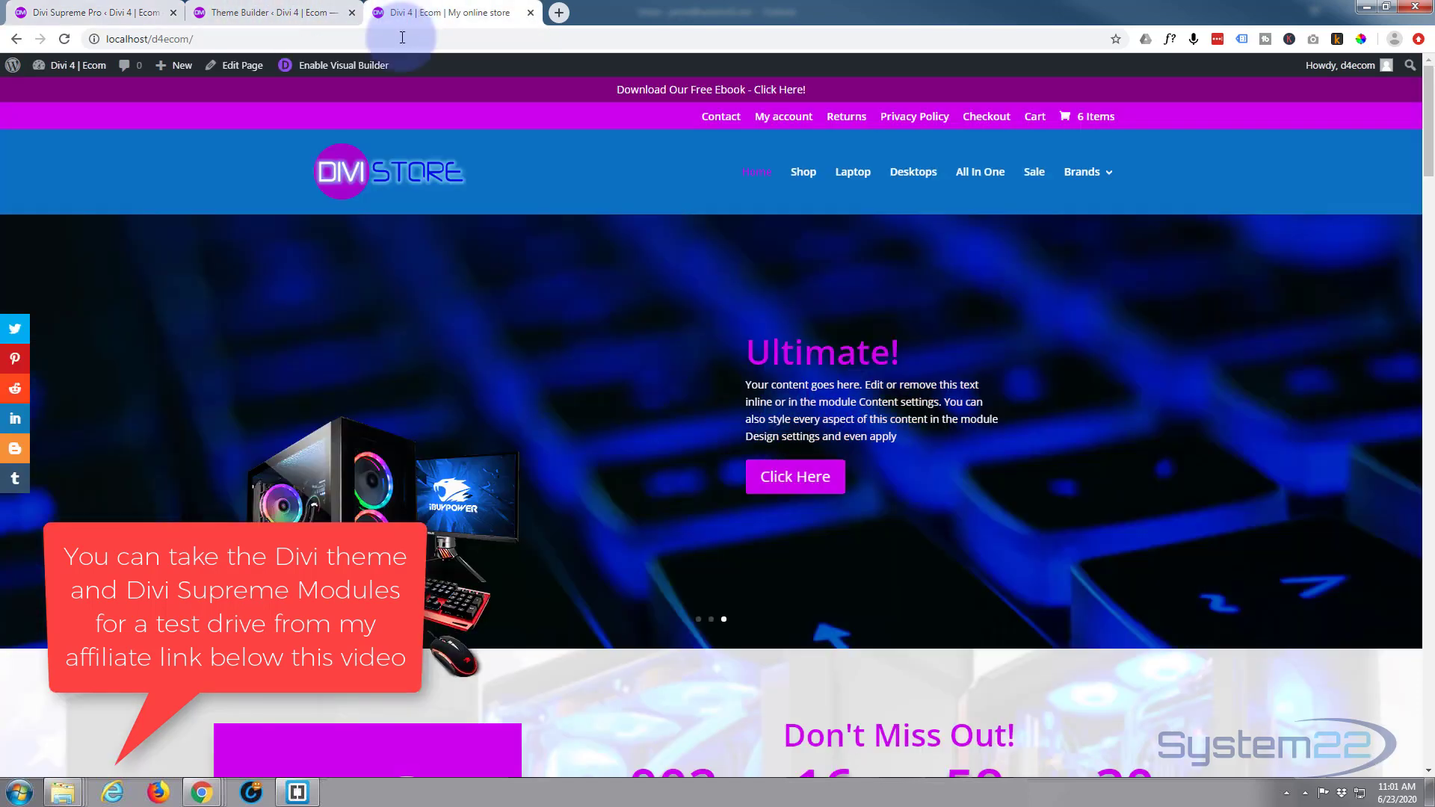
scroll(553, 346, "down", 4)
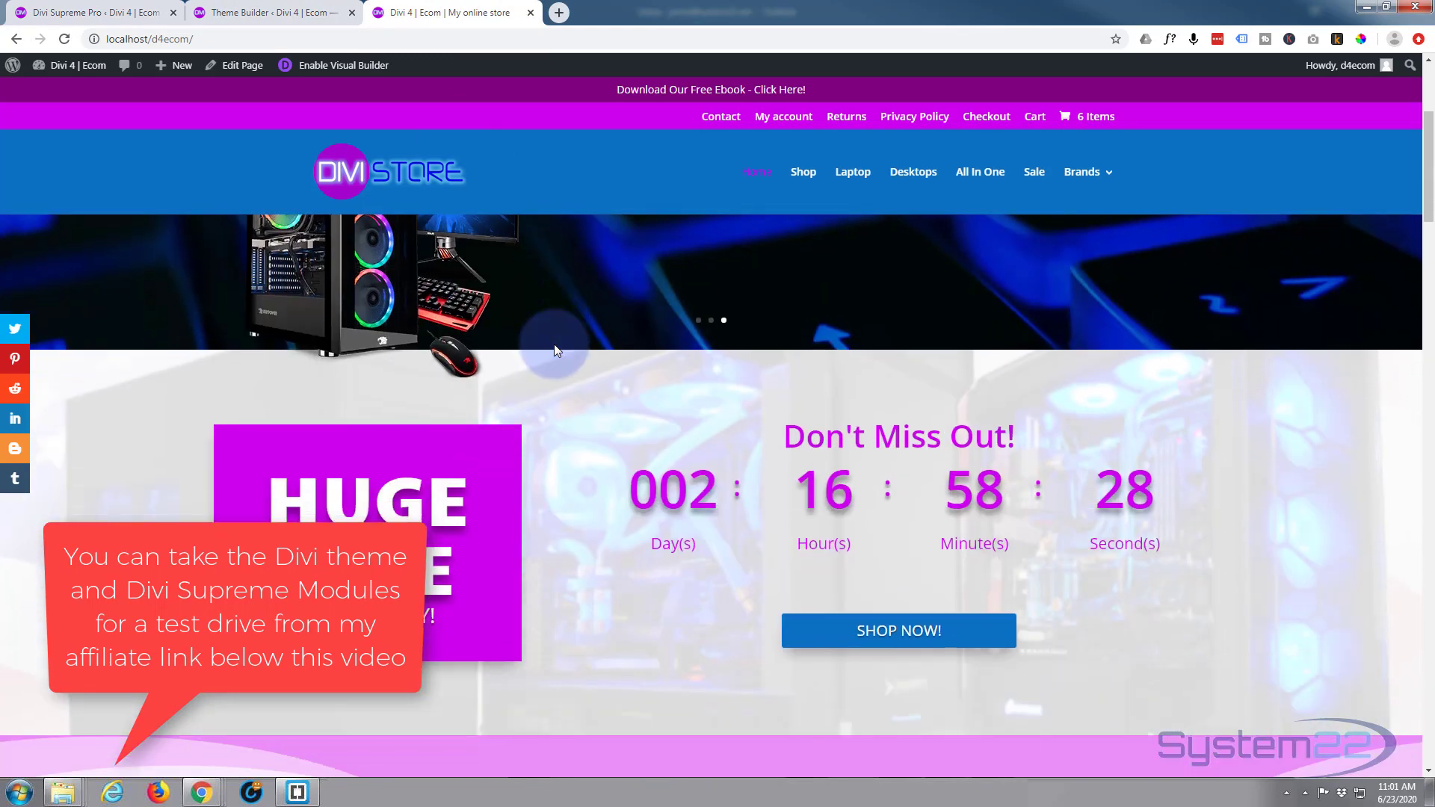
scroll(551, 343, "up", 2)
left_click(357, 67)
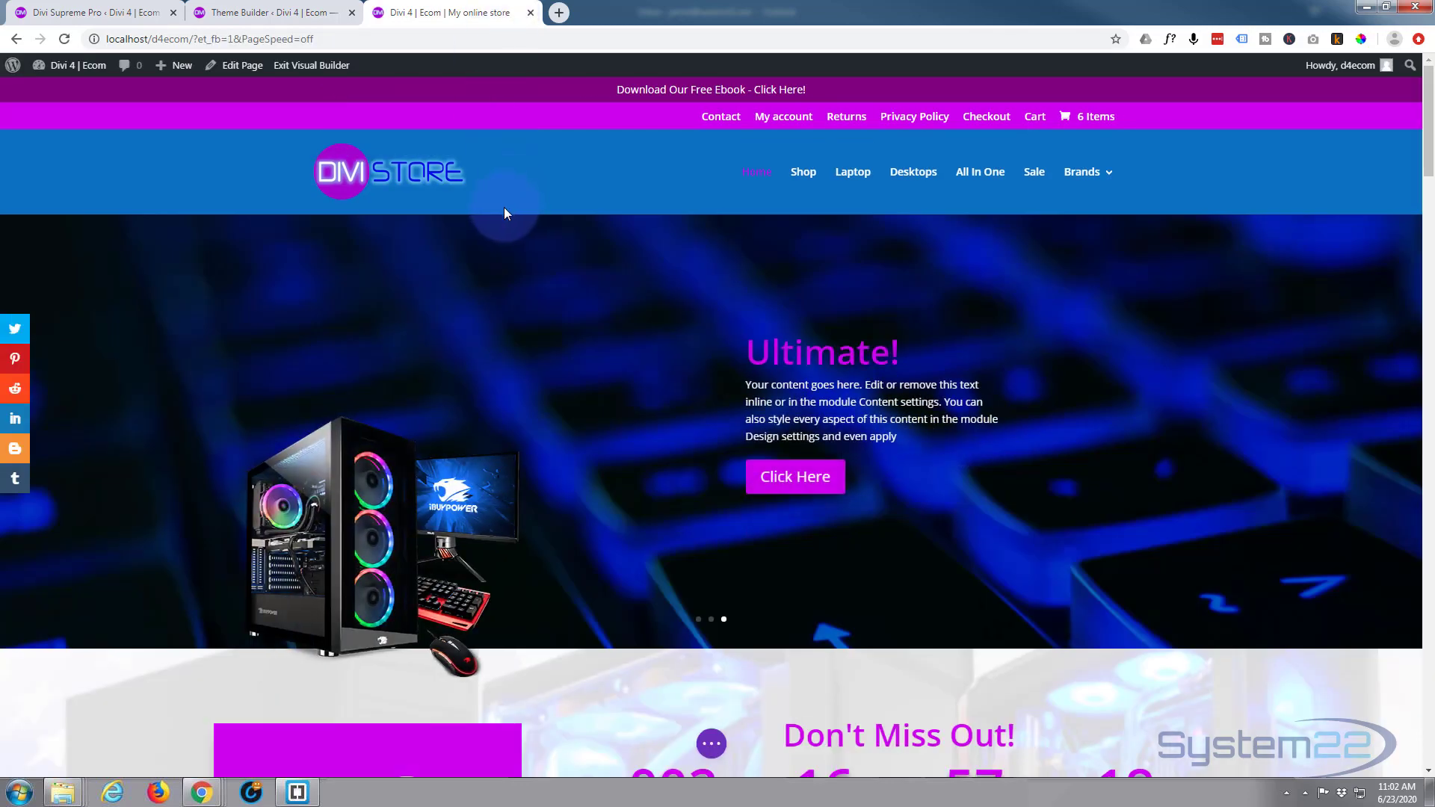
Add an empty two-column row below the Best Sellers section without inserting a module.
scroll(518, 229, "down", 7)
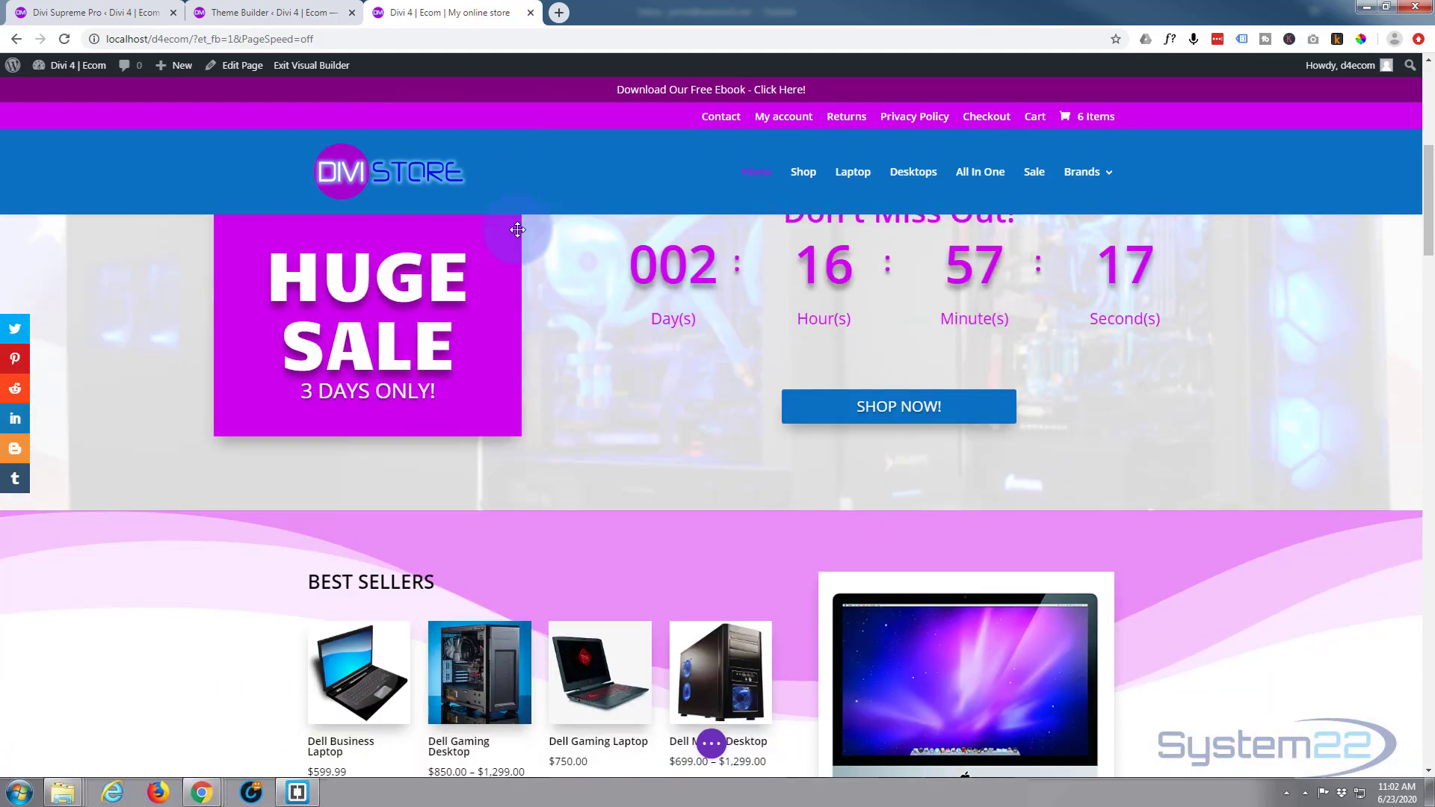
scroll(517, 229, "down", 7)
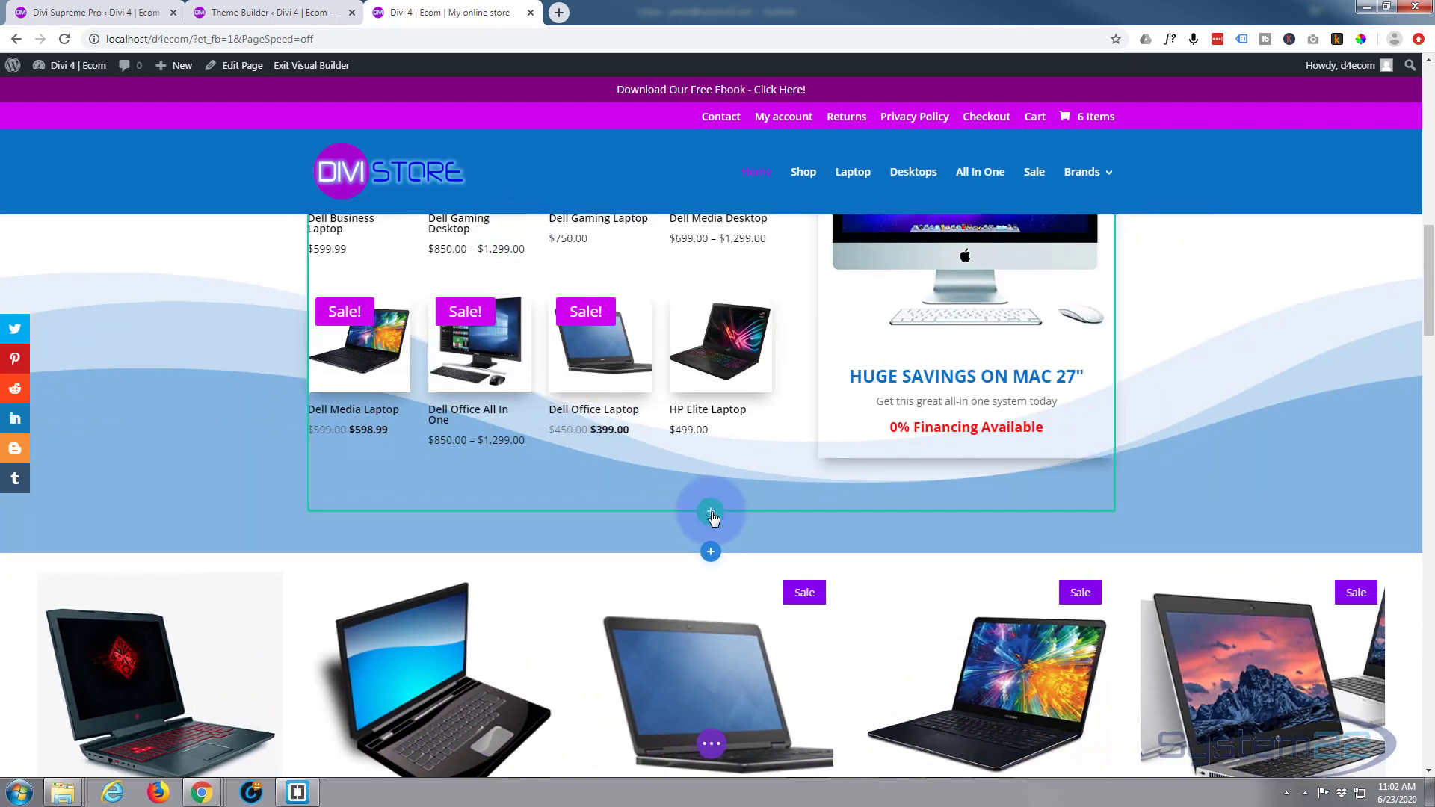
left_click(711, 514)
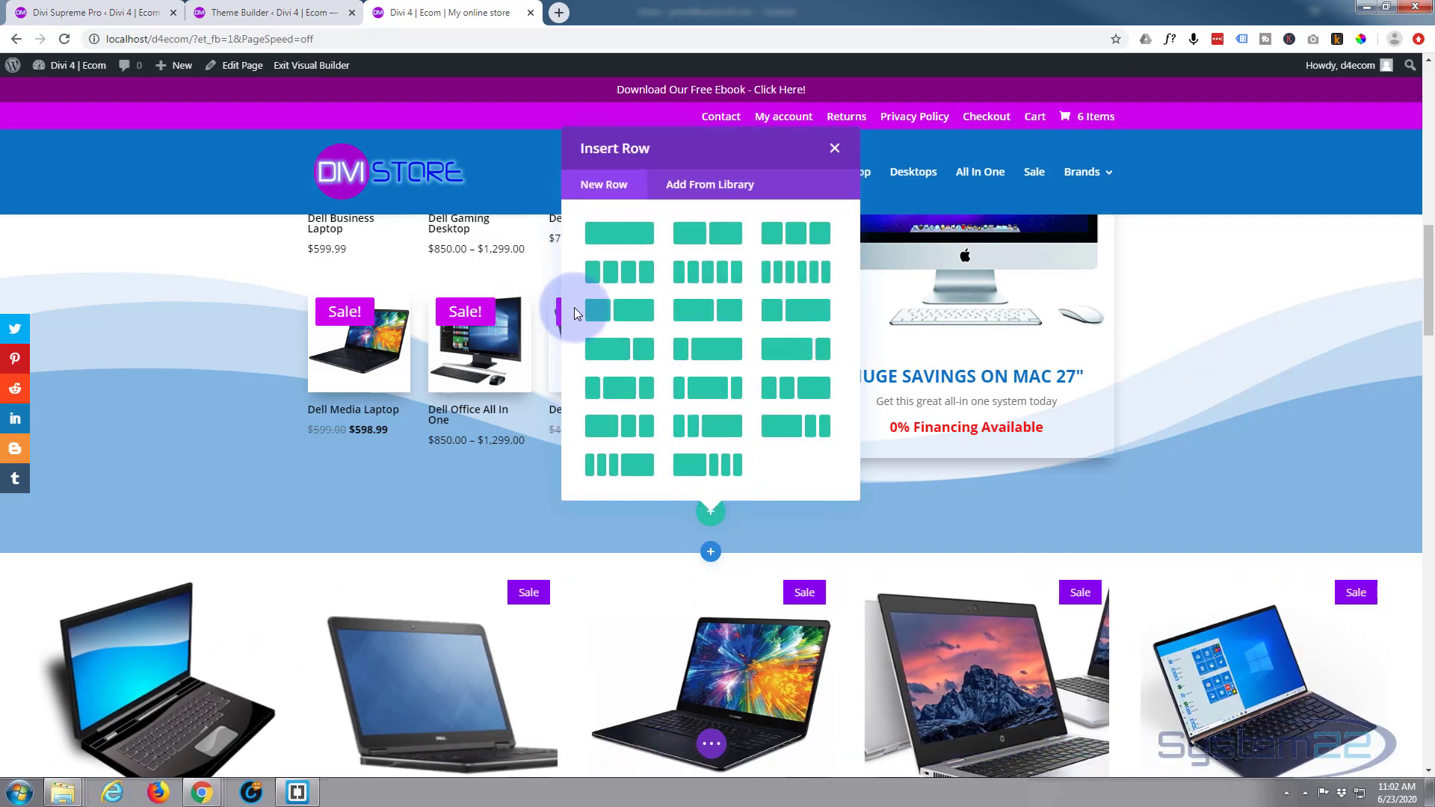
key("Escape")
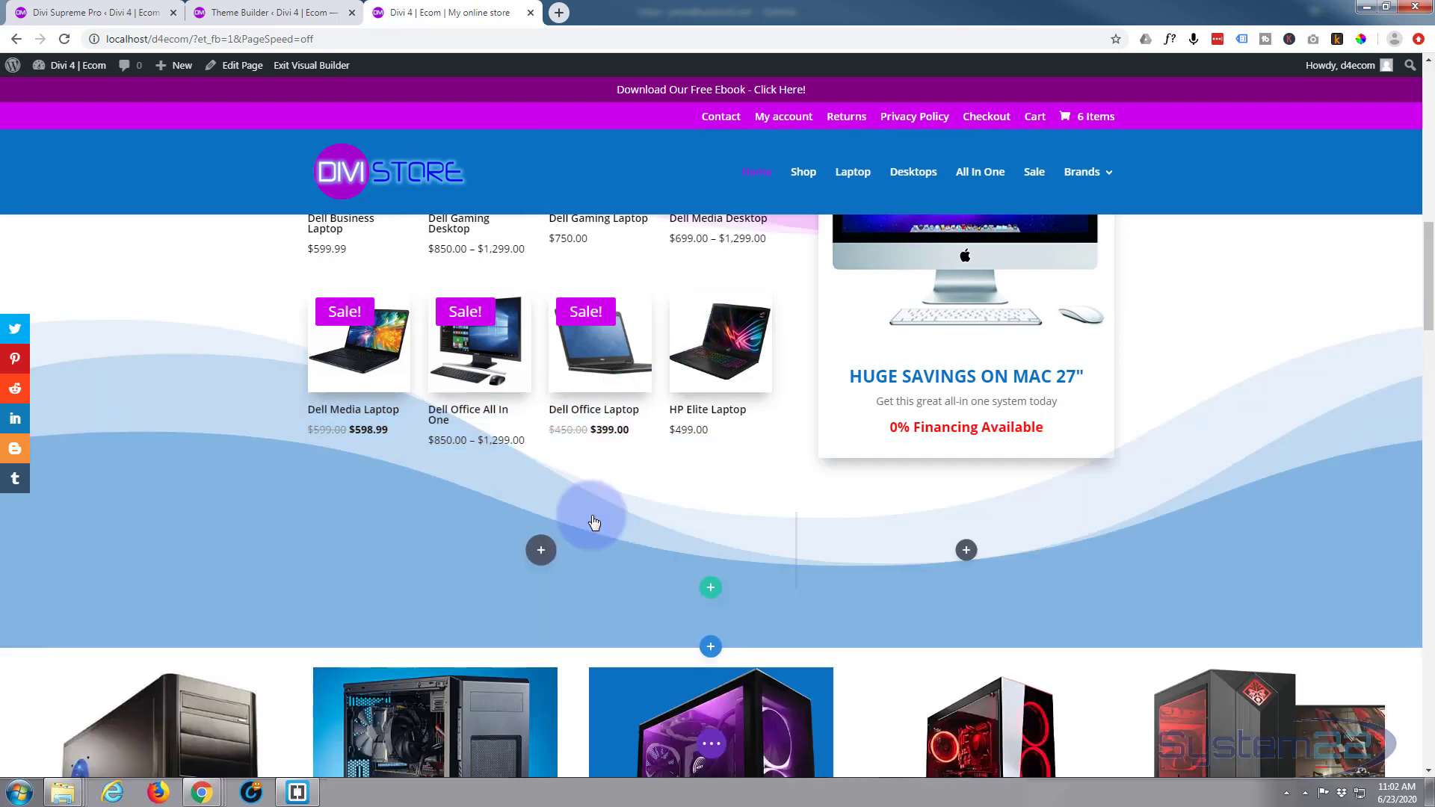
left_click(592, 524)
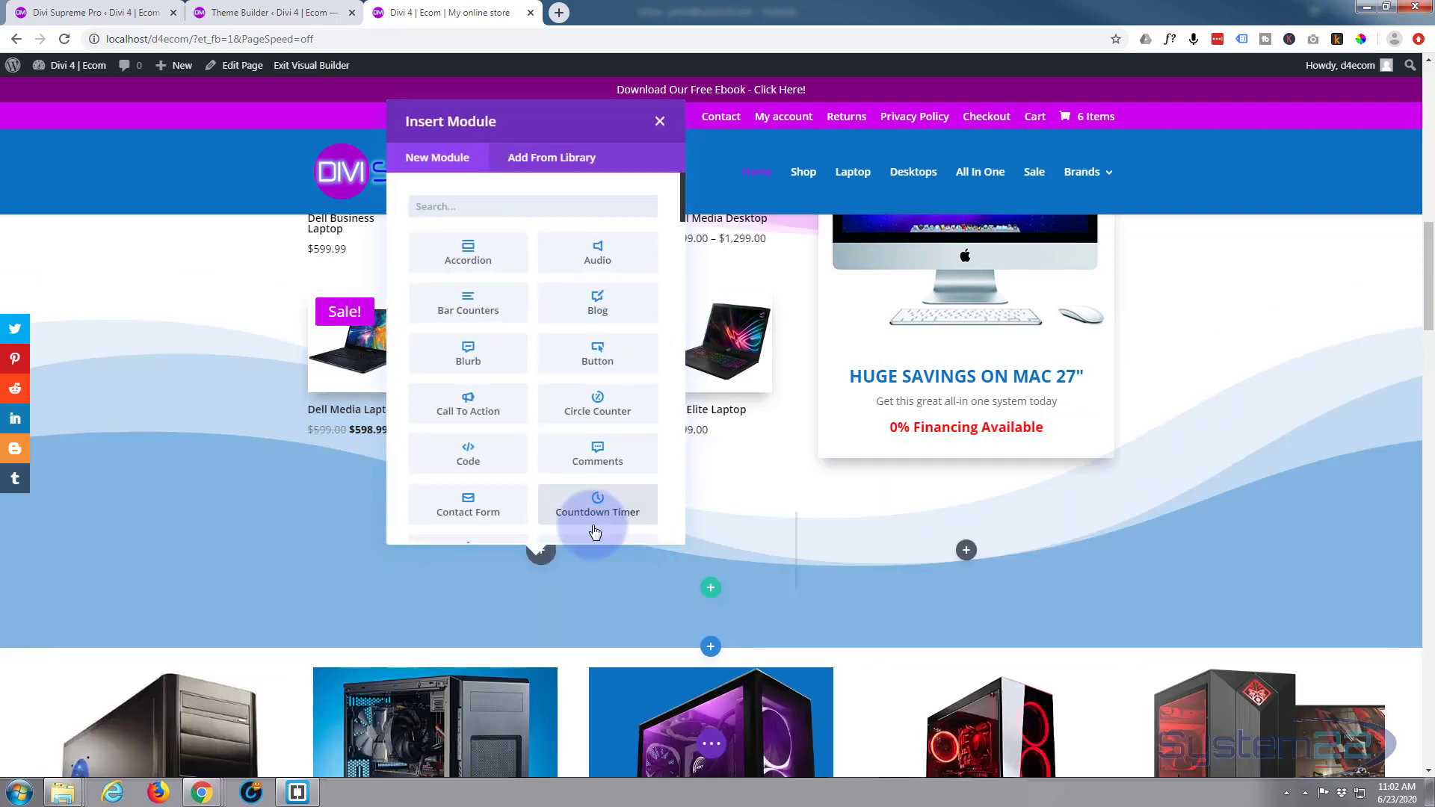
left_click(661, 125)
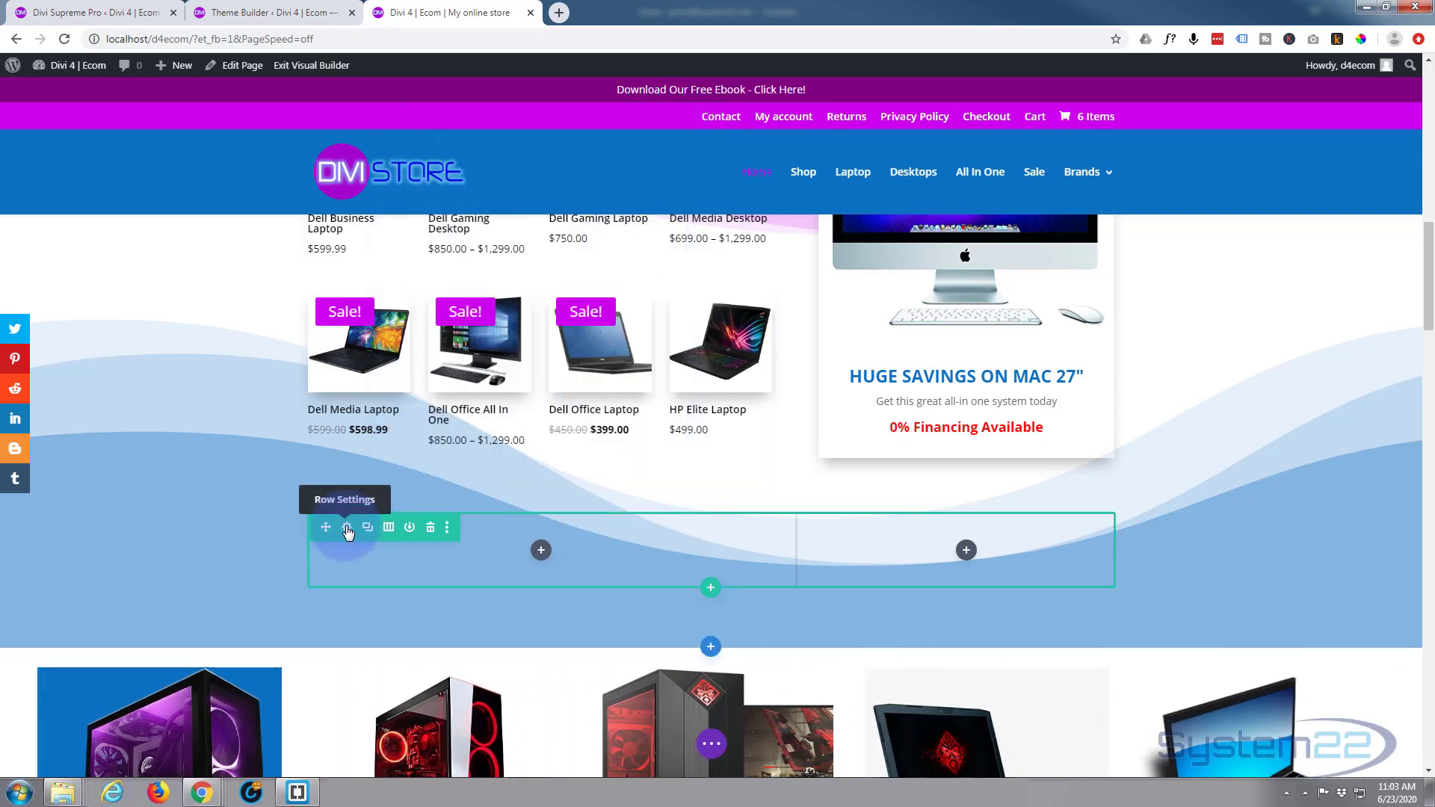
Set the new row's Width and Max Width to 100% under Design > Sizing and save.
left_click(347, 530)
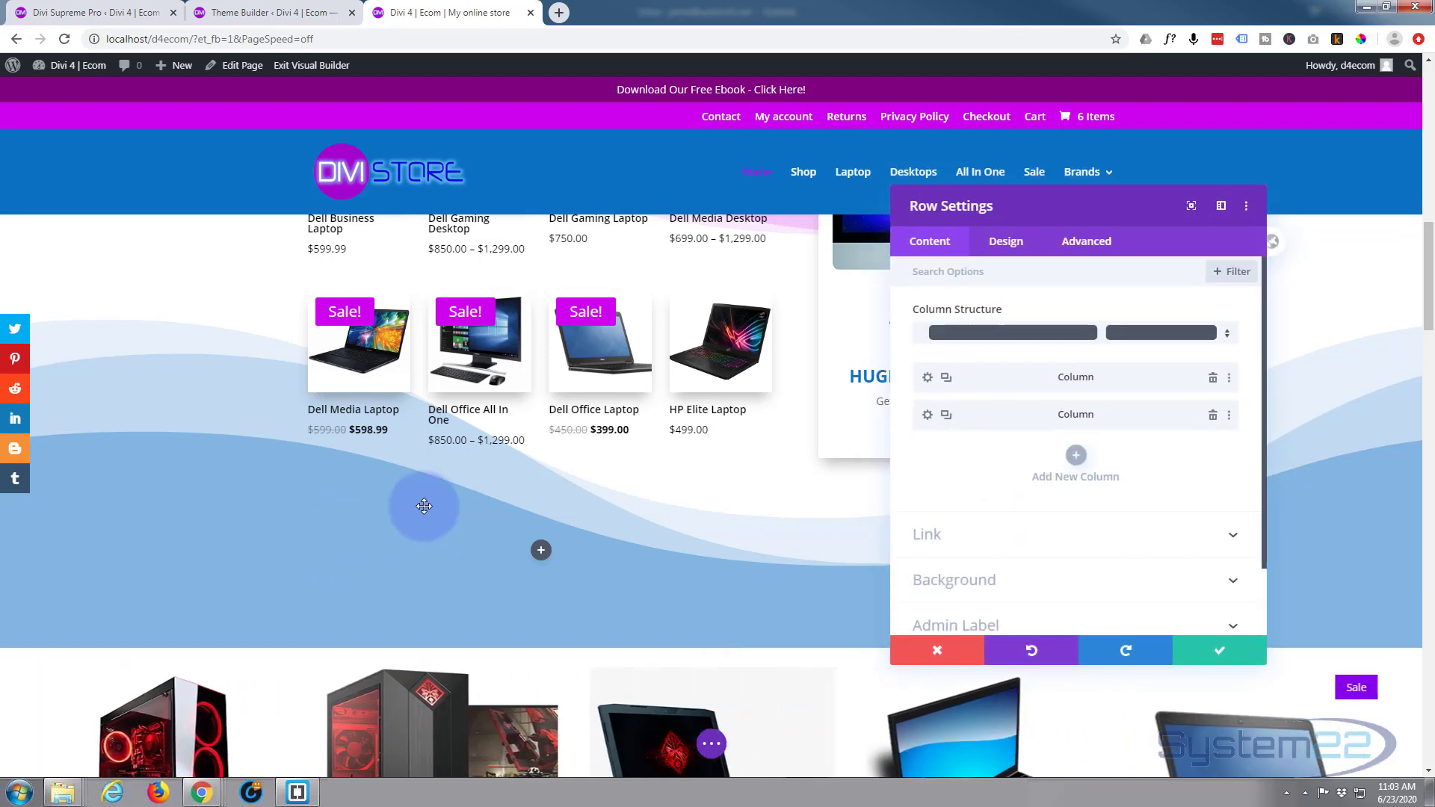
left_click(1017, 243)
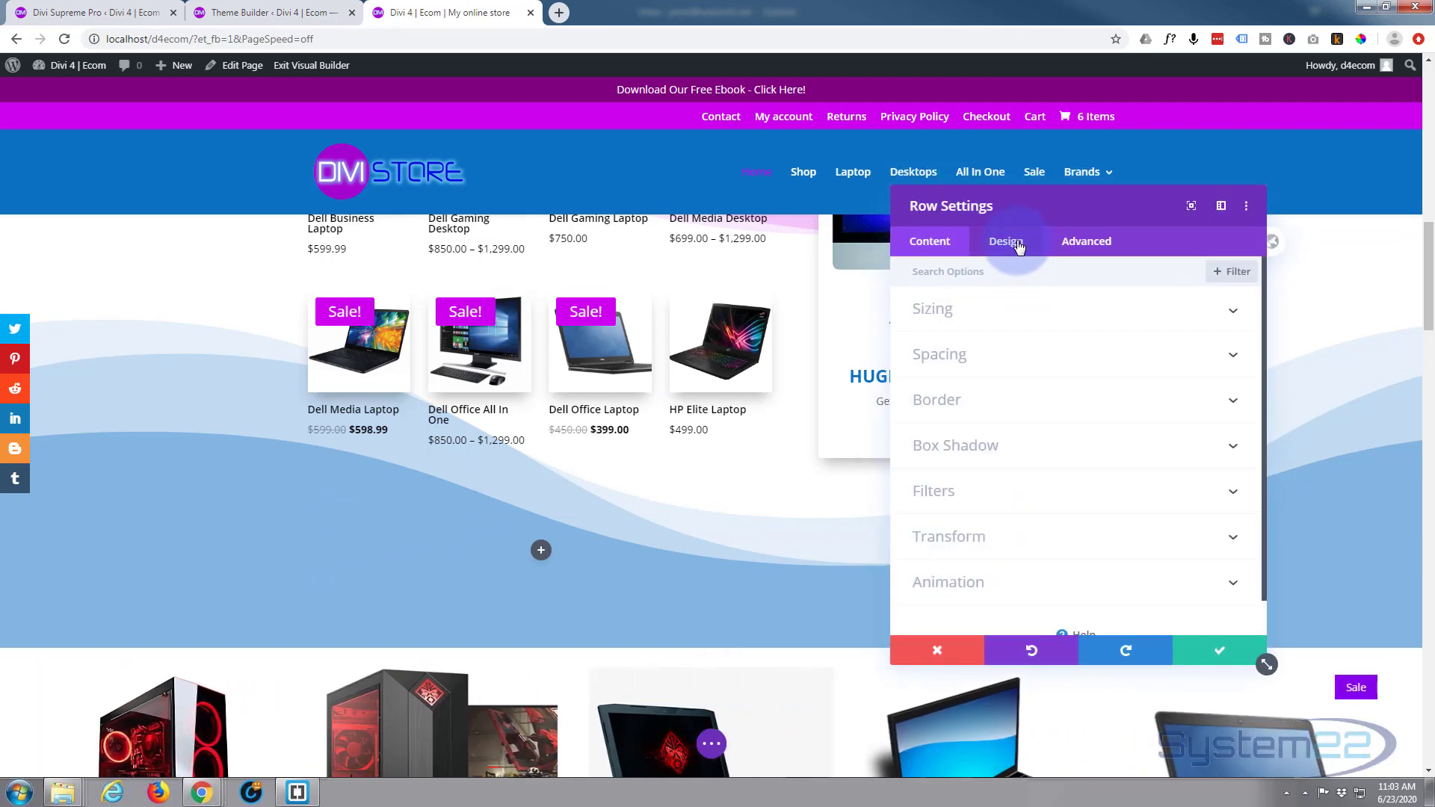
left_click(1094, 315)
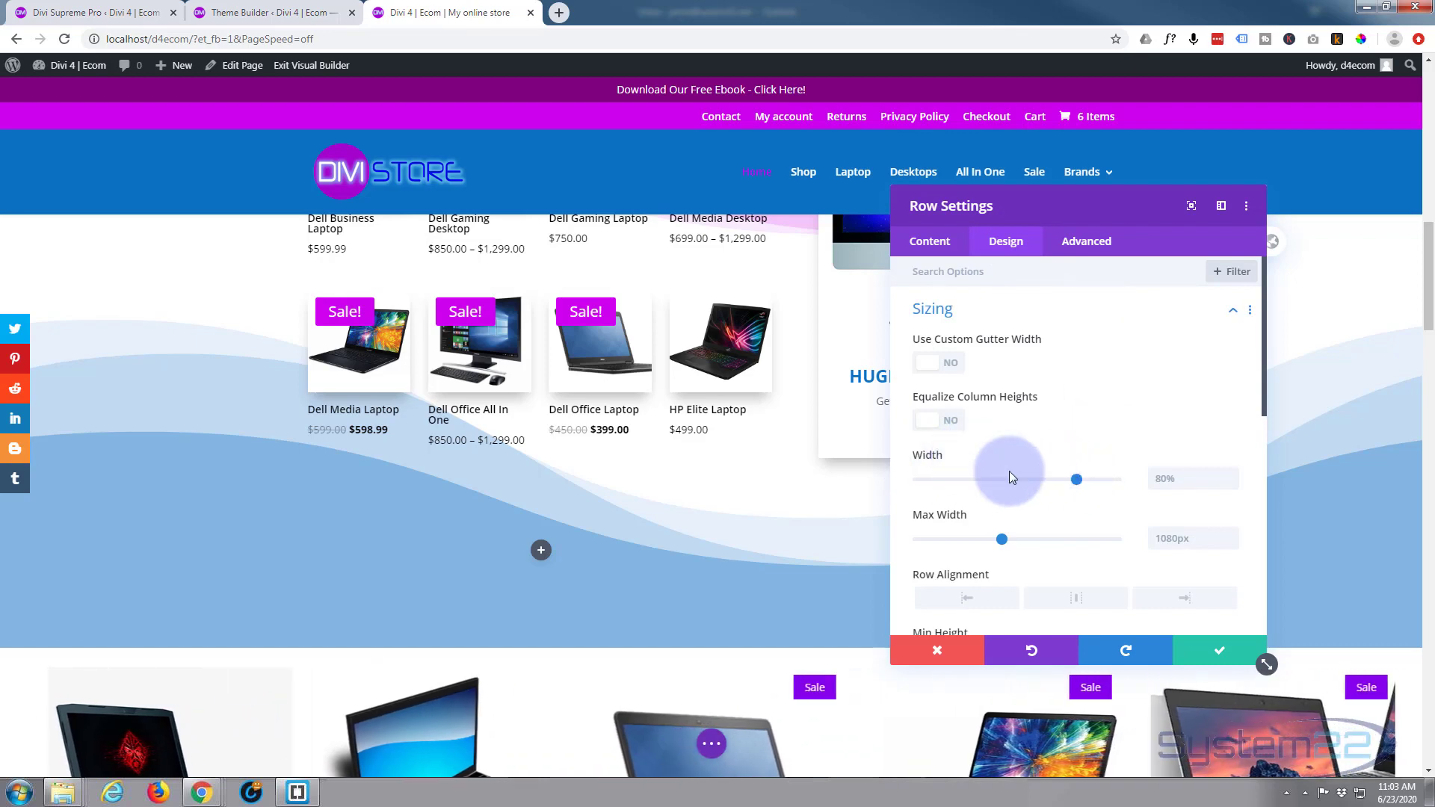
left_click(1079, 479)
double_click(1150, 478)
type("100")
left_click_drag(1196, 479, 1157, 479)
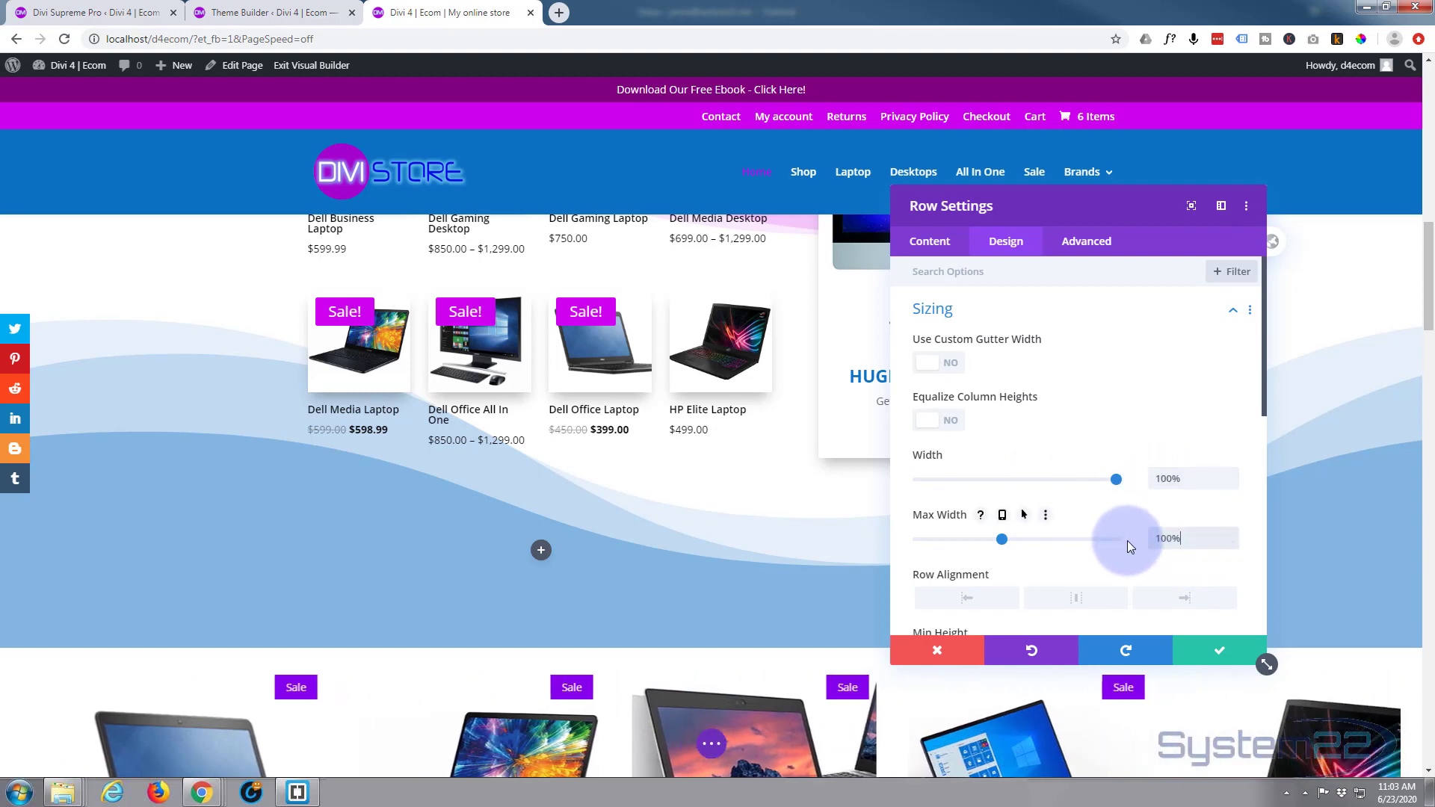
type("100%")
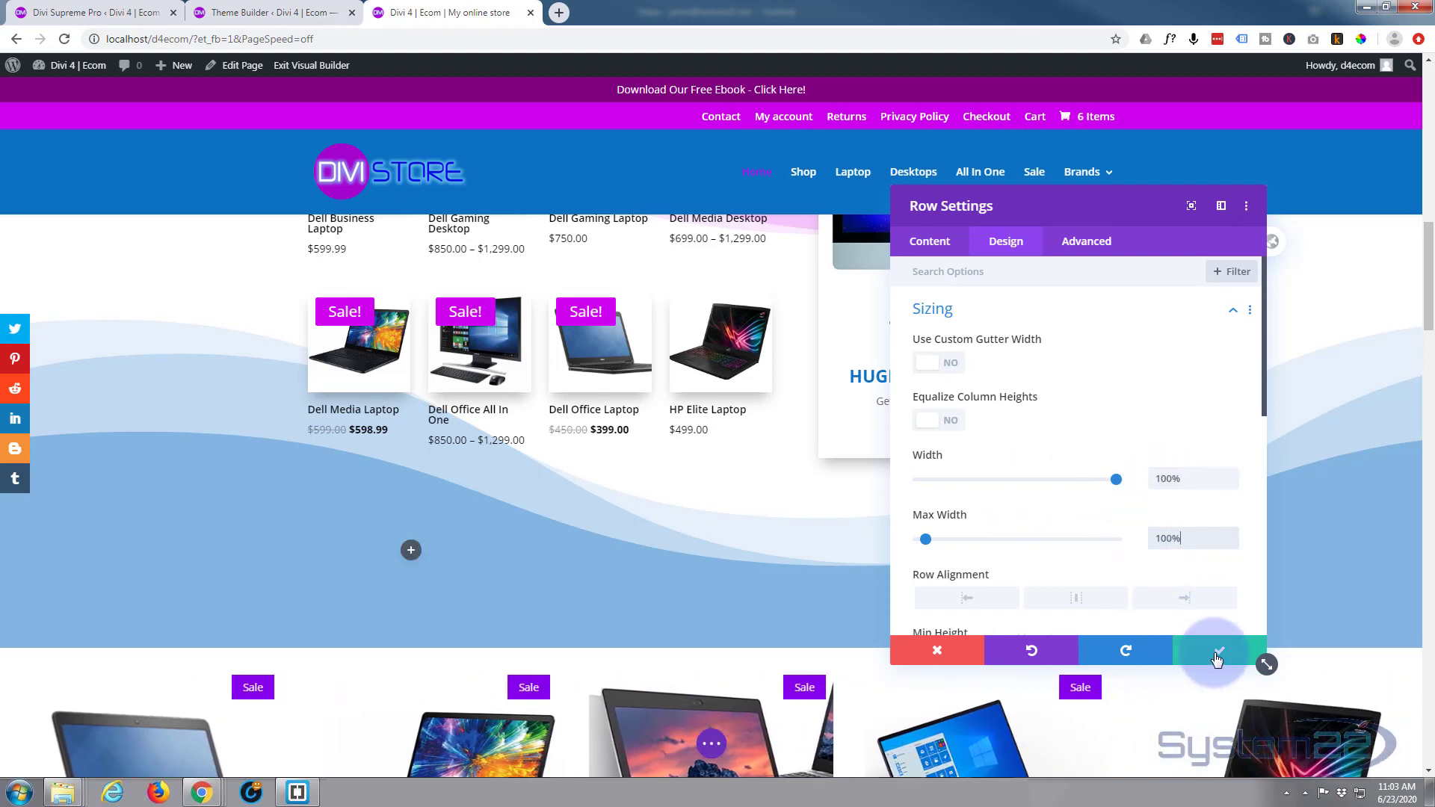
left_click(1217, 655)
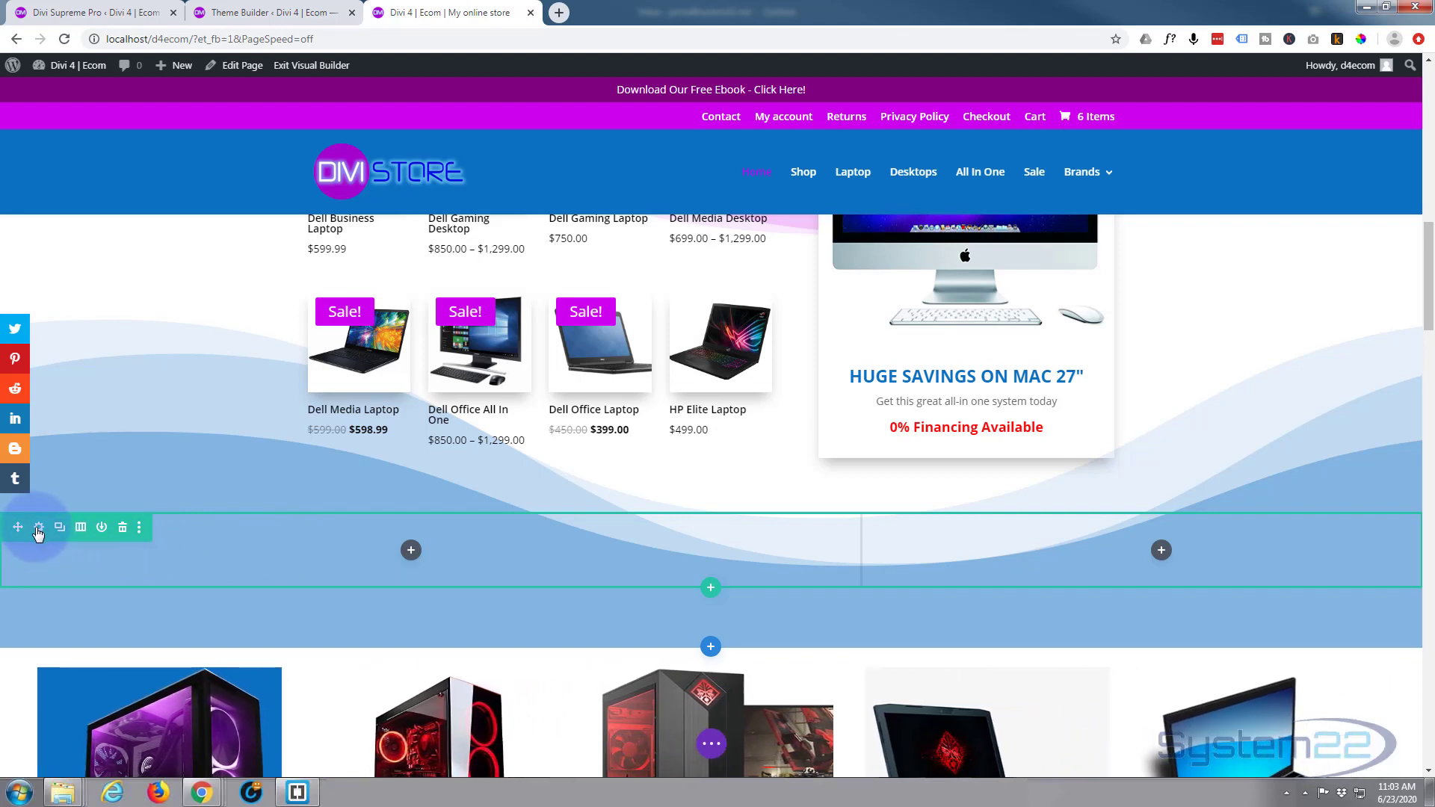
Give the row a magenta #e0008e background colour and save the row settings.
left_click(38, 531)
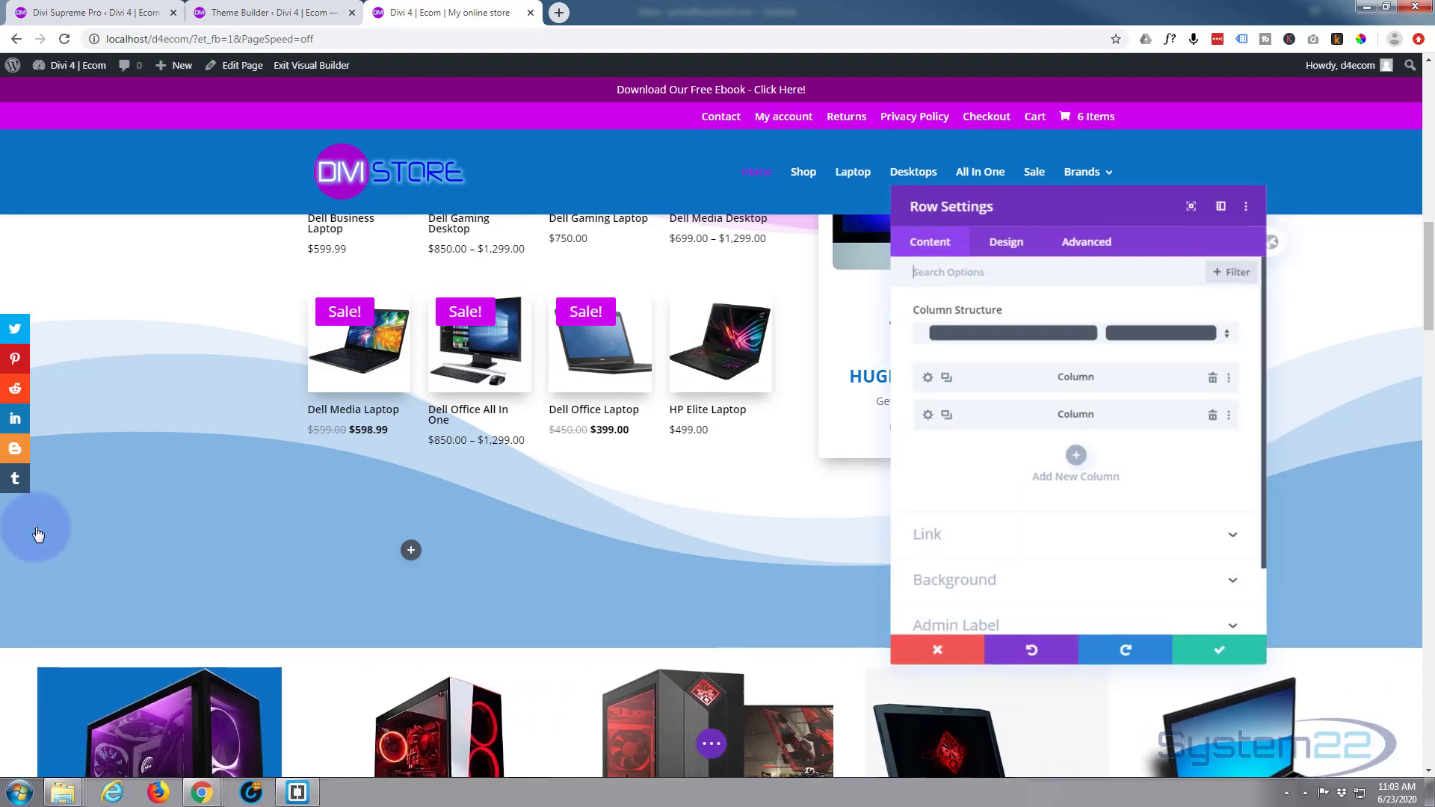
left_click(1007, 575)
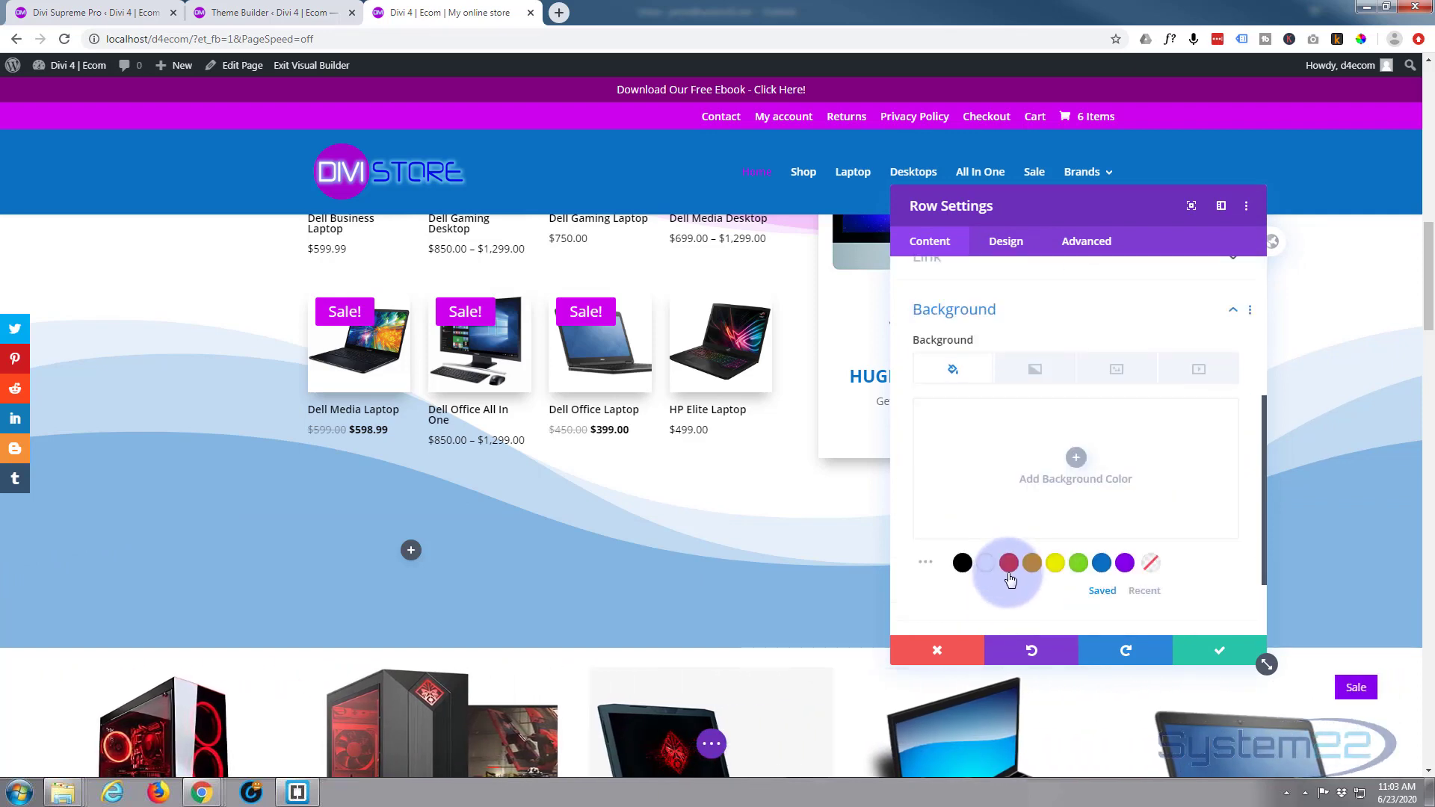
left_click(1126, 564)
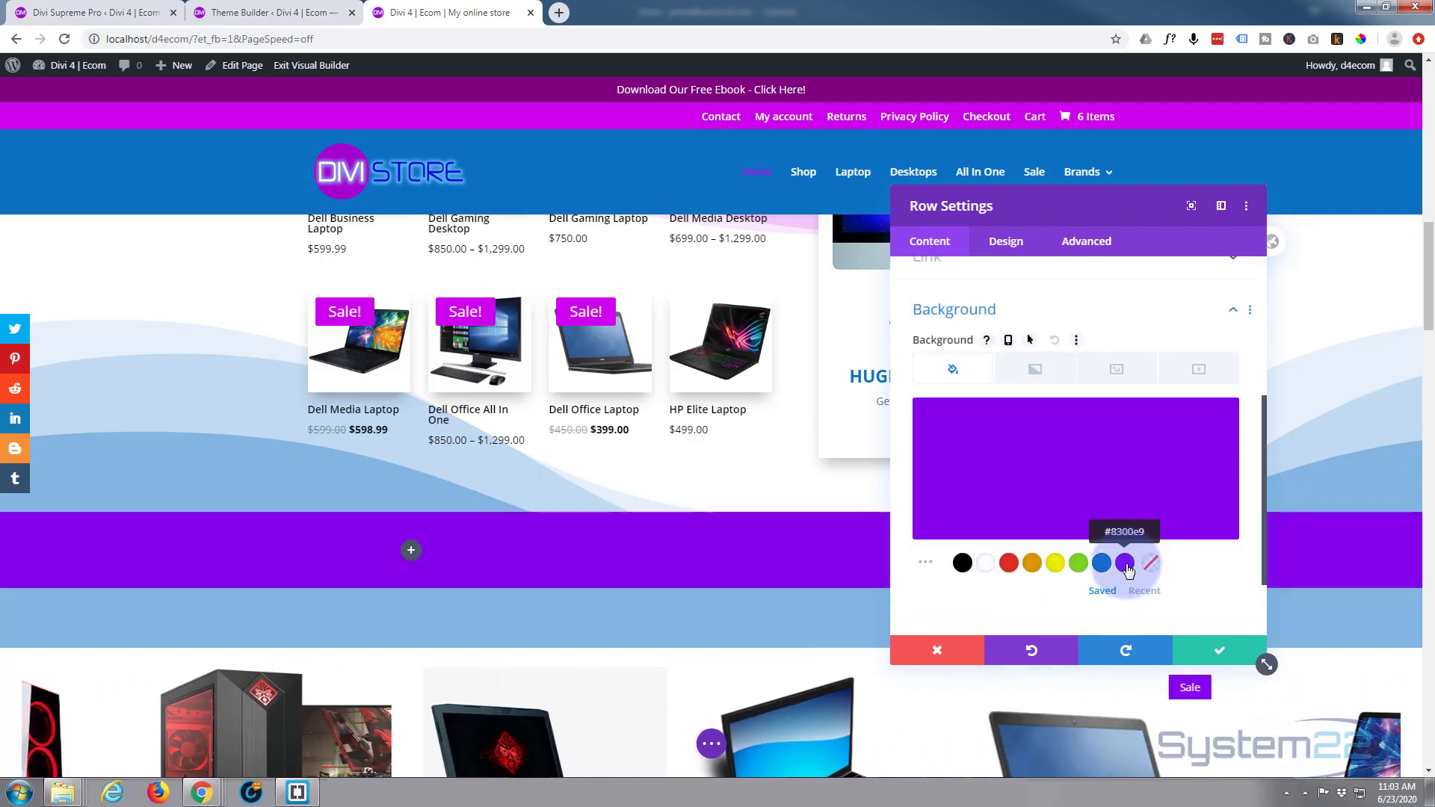
left_click(1150, 446)
left_click_drag(1173, 410, 1206, 415)
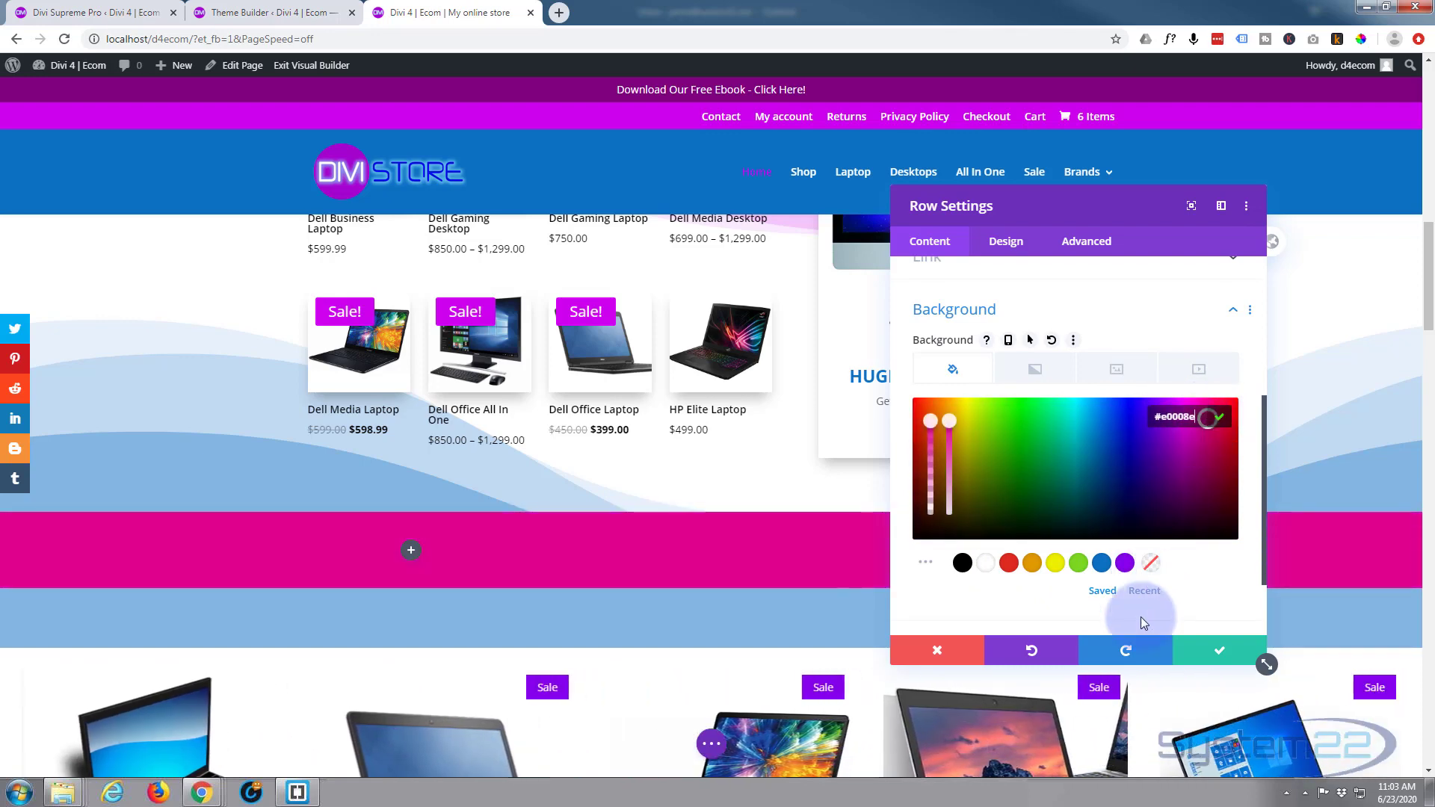
left_click(1194, 645)
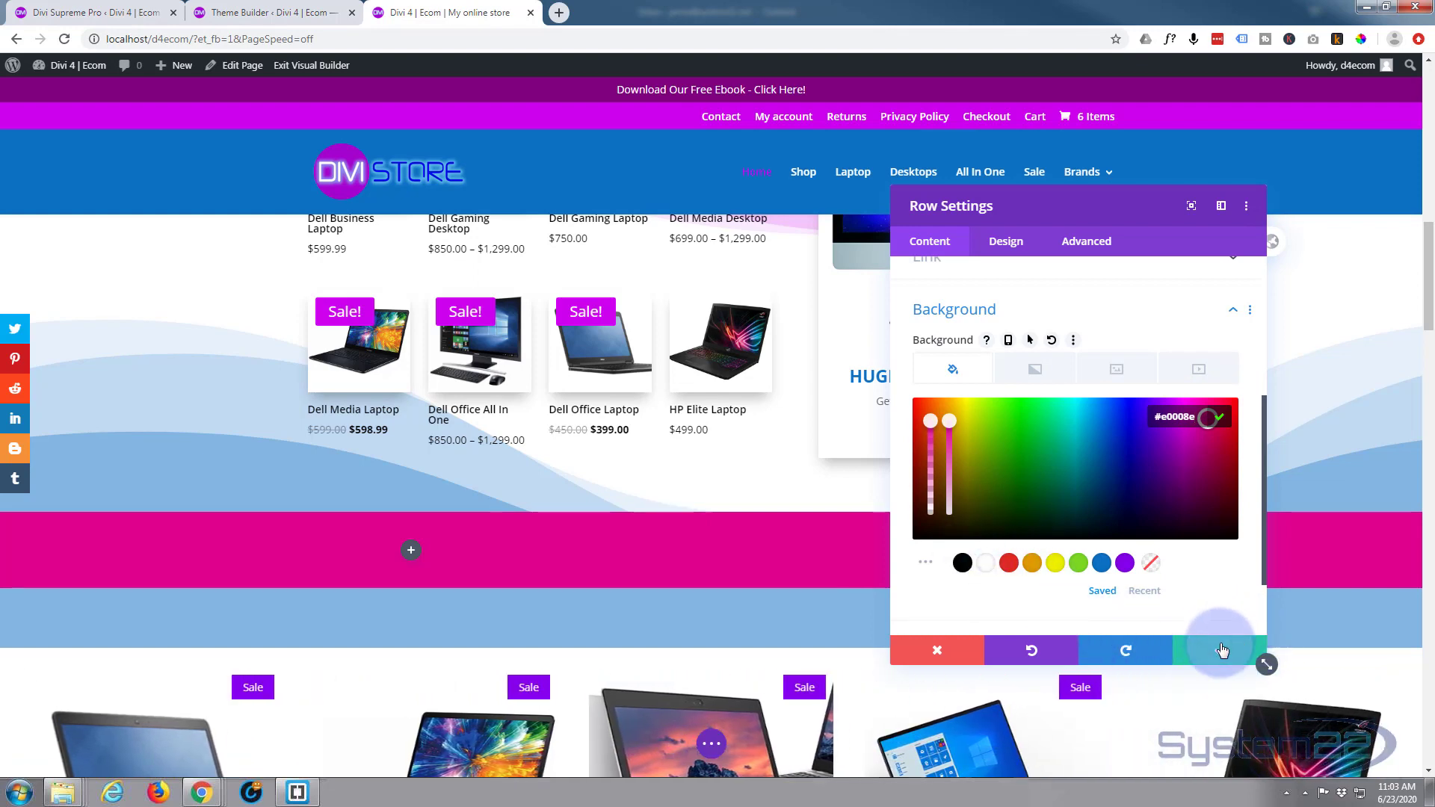
left_click(1223, 650)
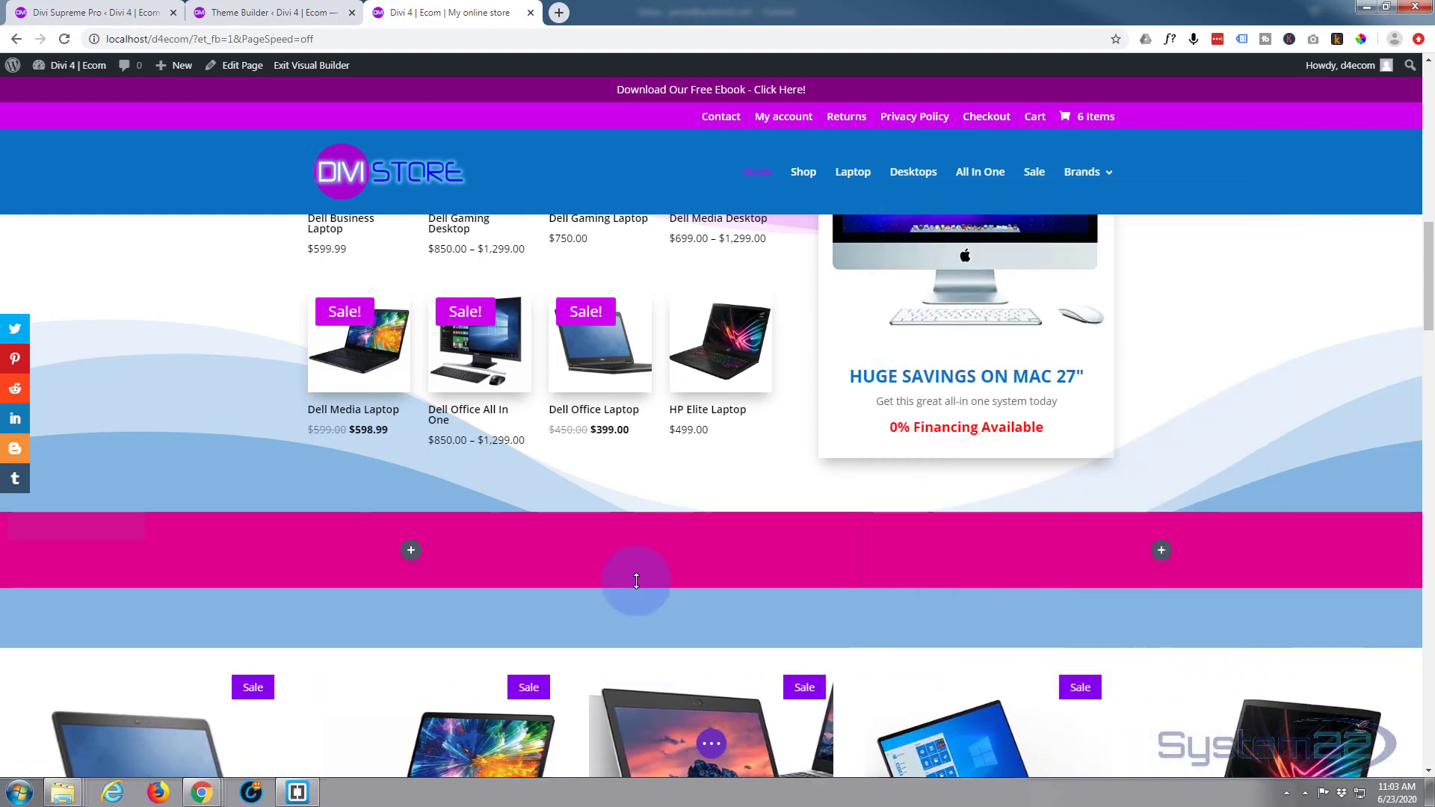
Add a Text module to the left column and paste the 'We use cookies…' message over the placeholder.
left_click(412, 551)
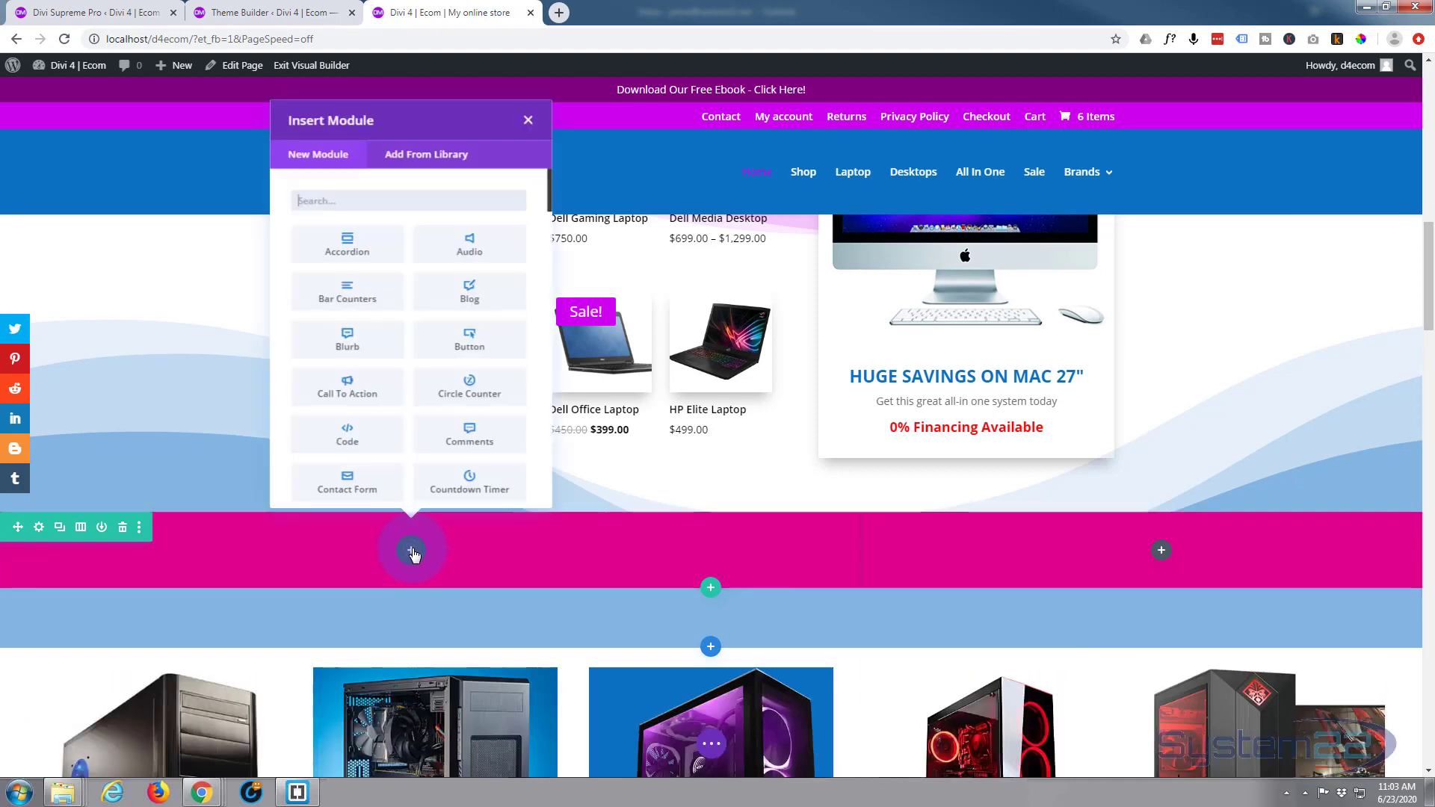
scroll(474, 345, "down", 15)
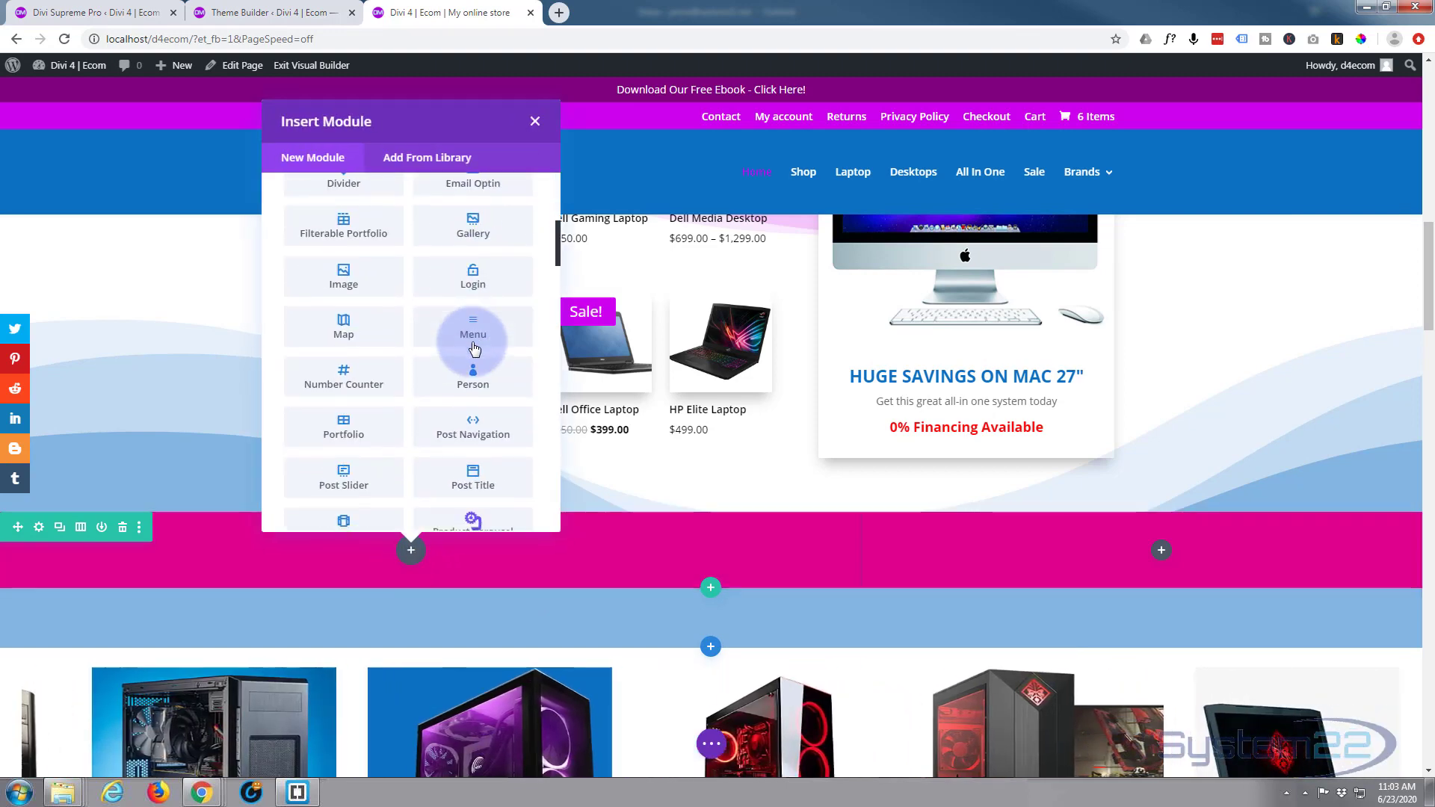
scroll(474, 346, "down", 15)
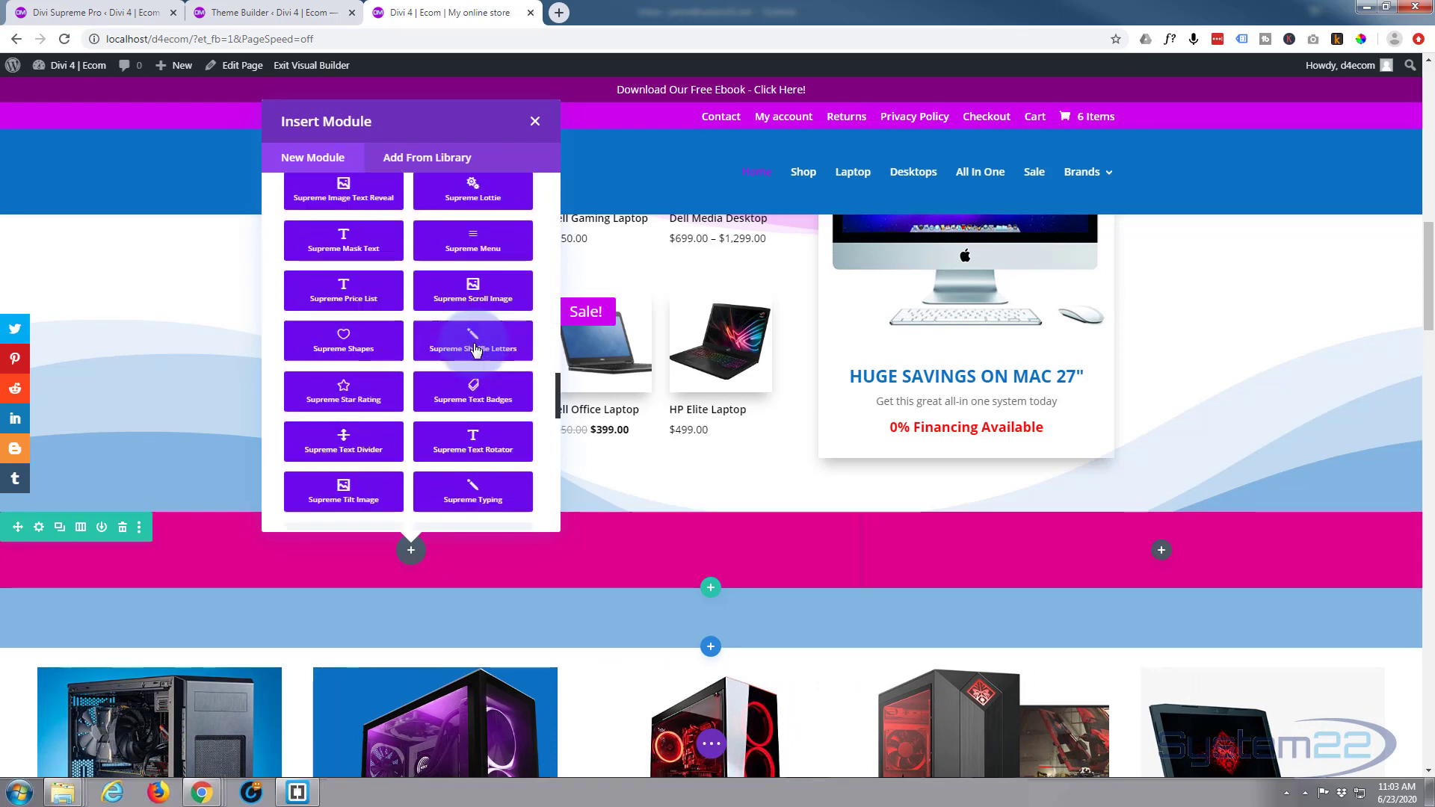
scroll(473, 347, "down", 2)
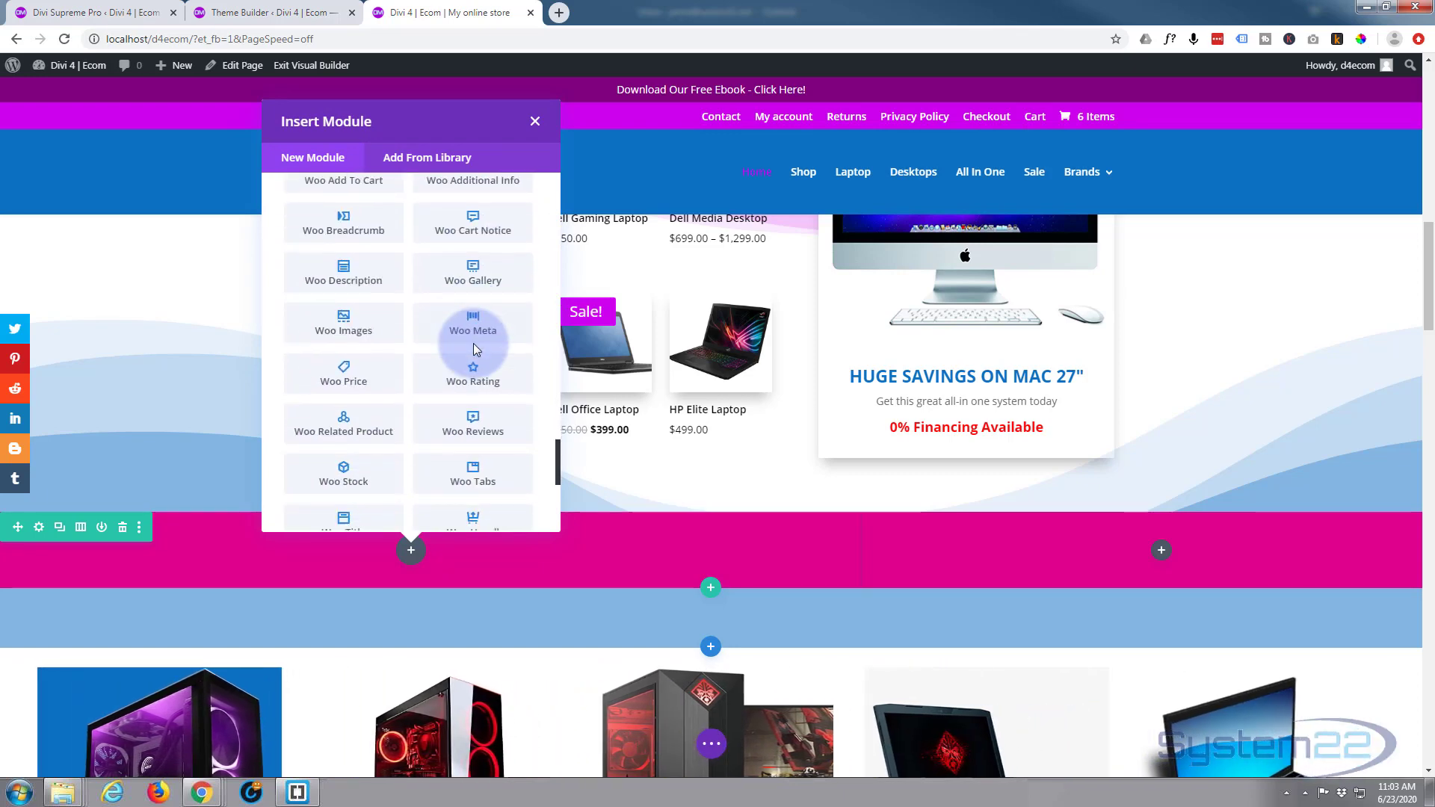
scroll(474, 348, "up", 3)
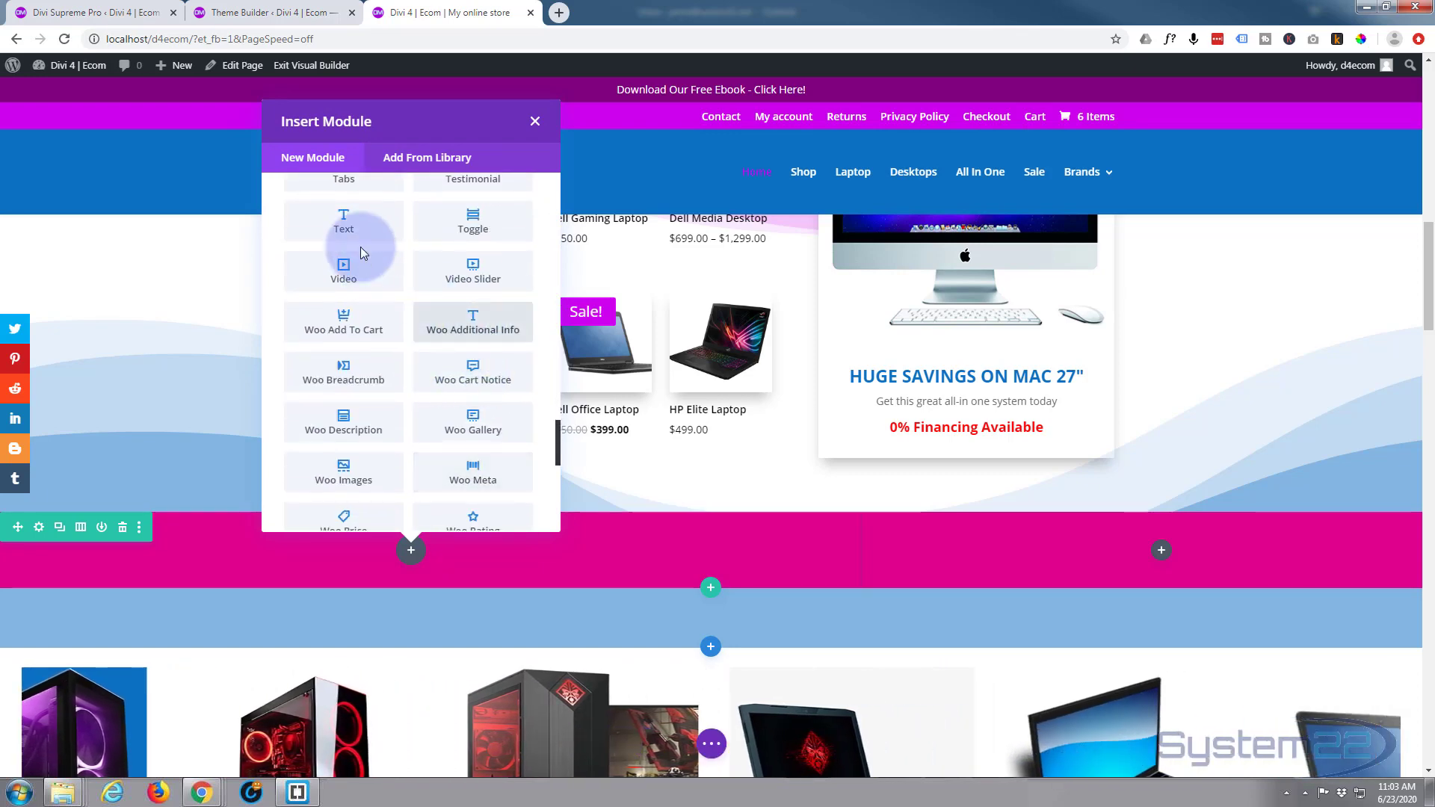
left_click(377, 241)
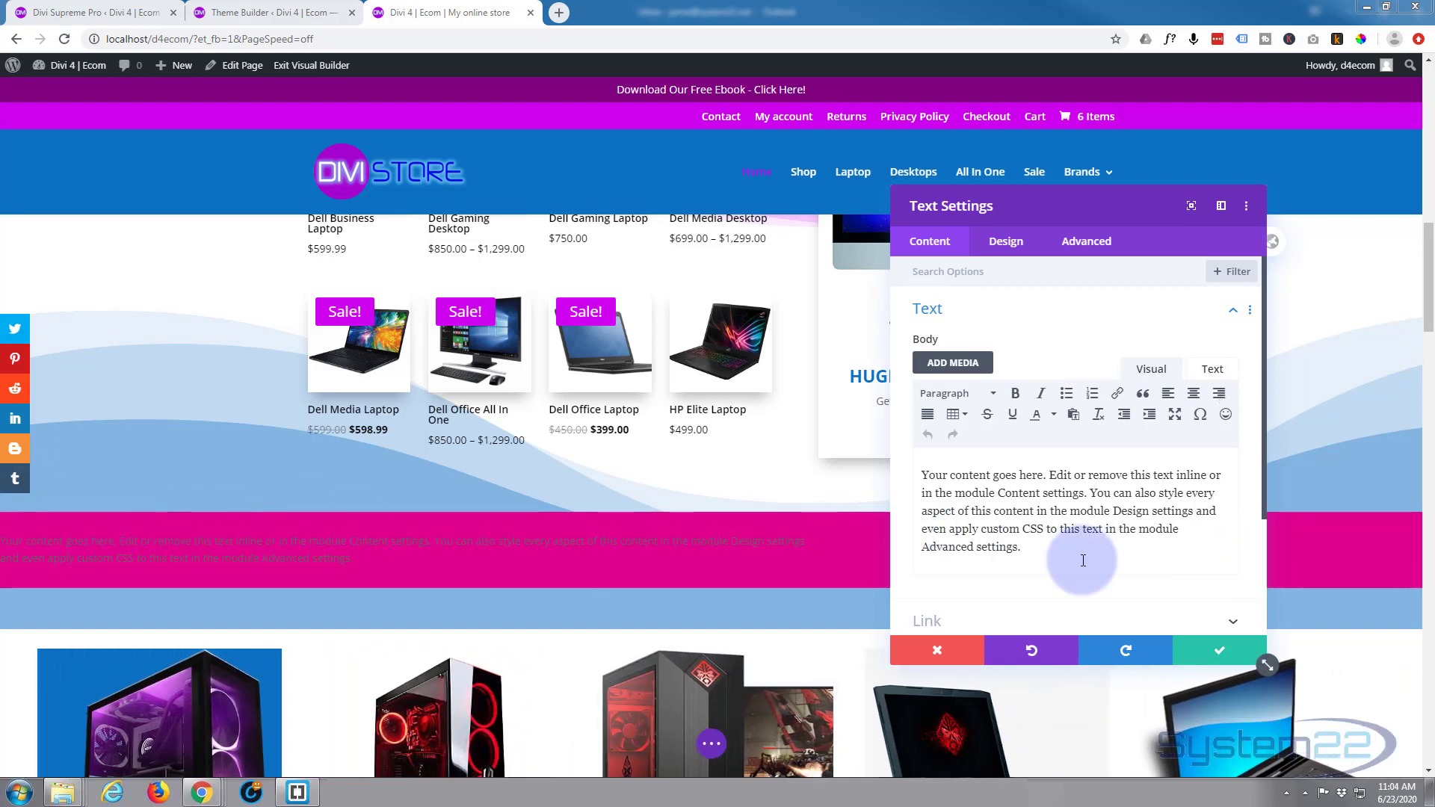
left_click_drag(994, 539, 905, 476)
type("We use cookies to continue using this site you consent to their use!")
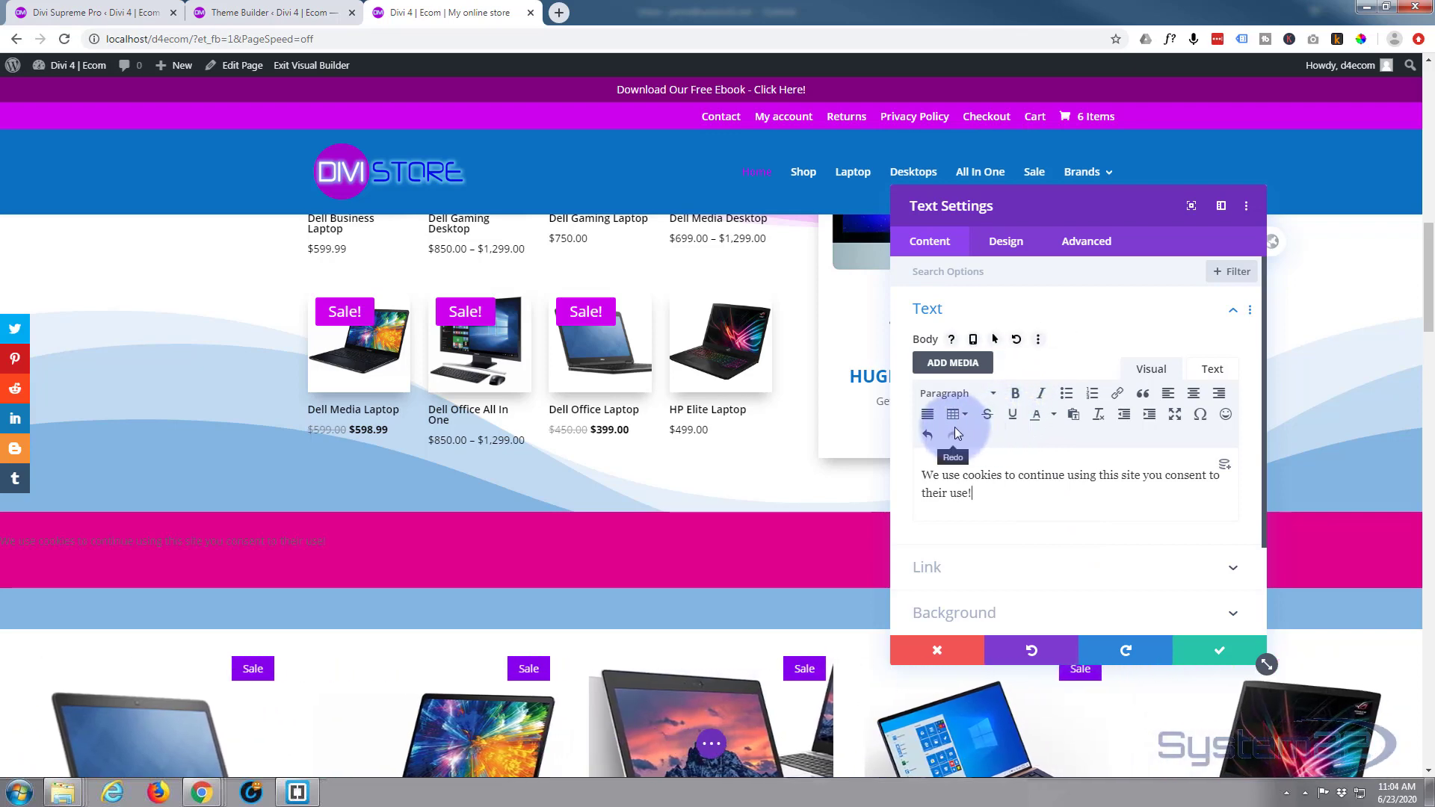
Style the cookie text centred, light-coloured at 18px, then save the text module.
left_click(1005, 241)
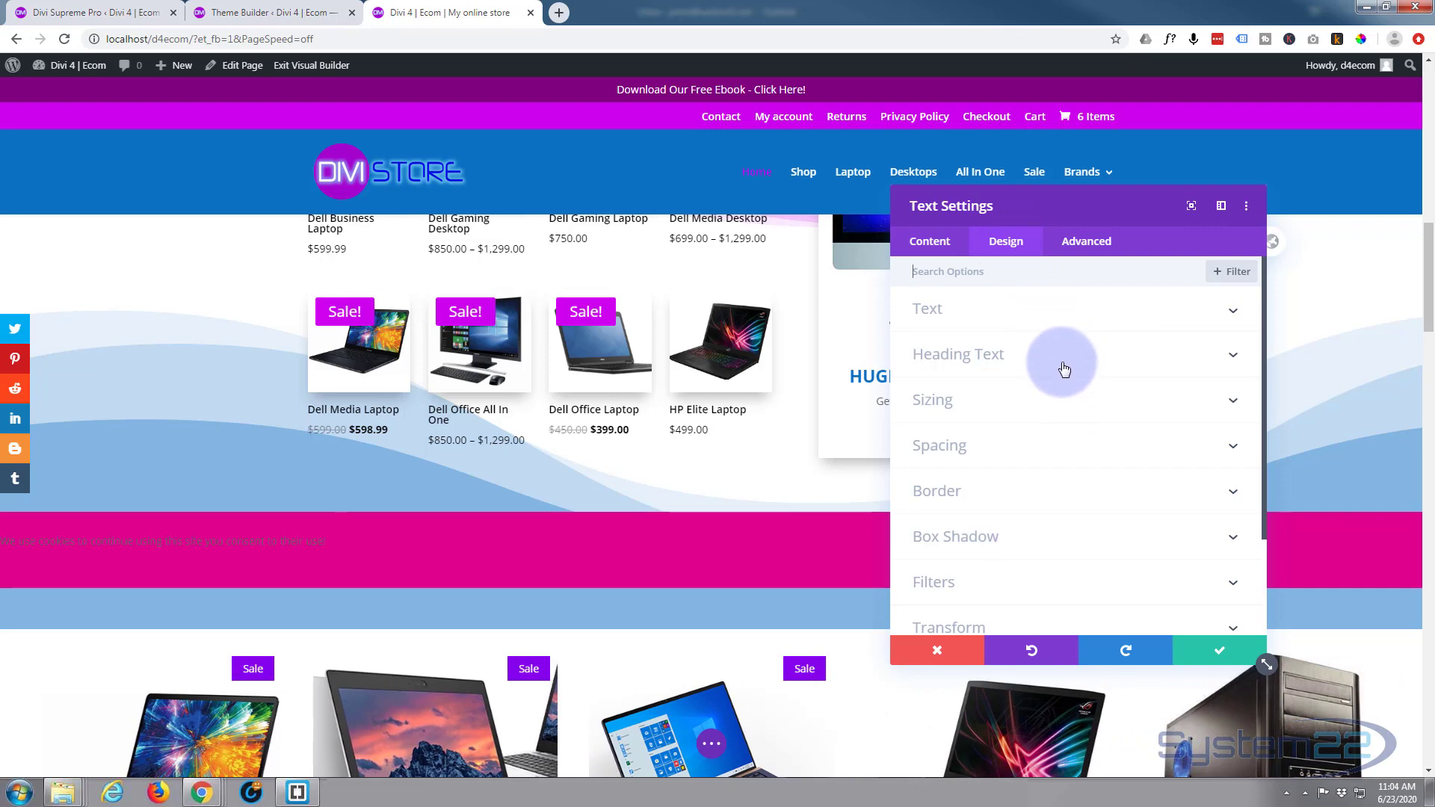
left_click(1059, 308)
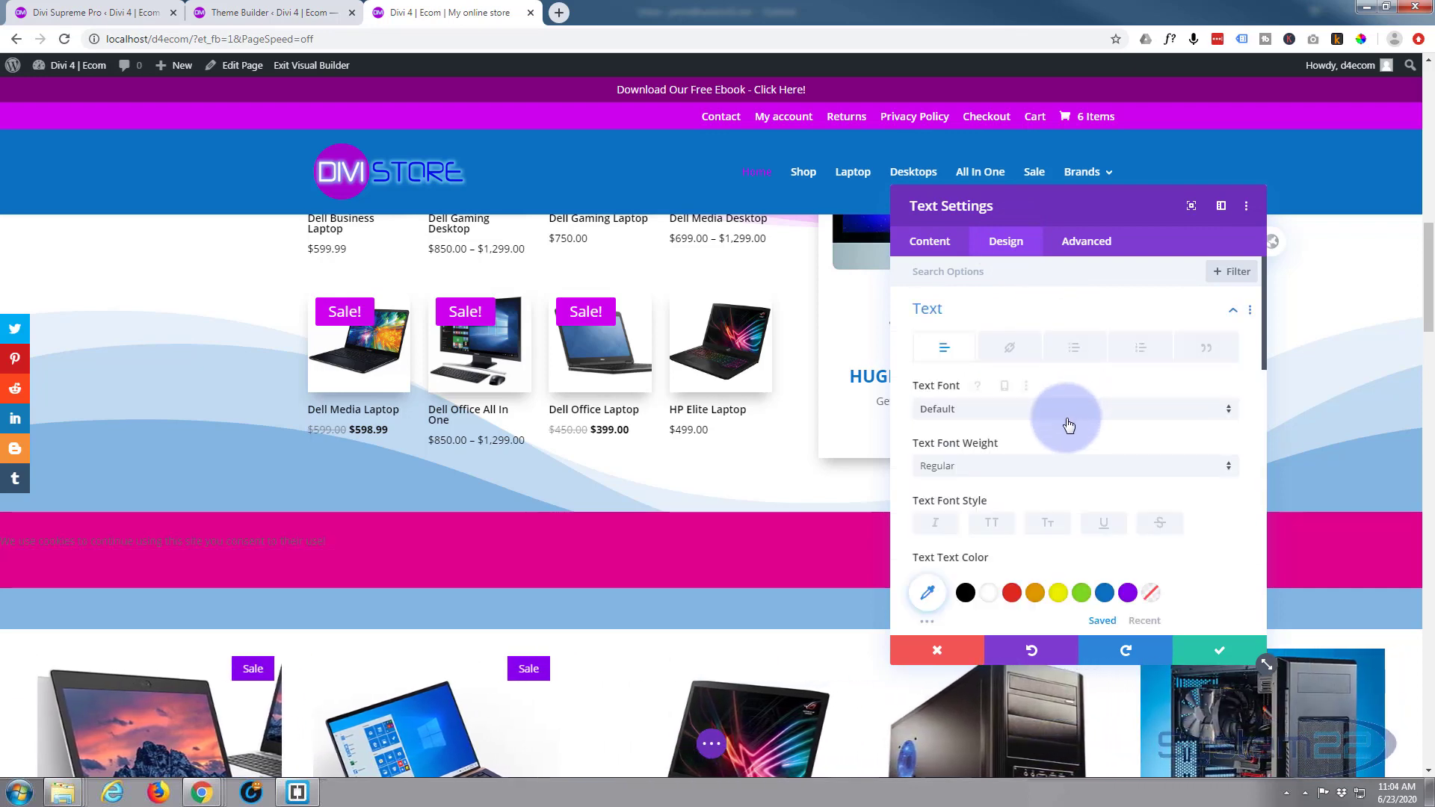
scroll(1067, 404, "down", 5)
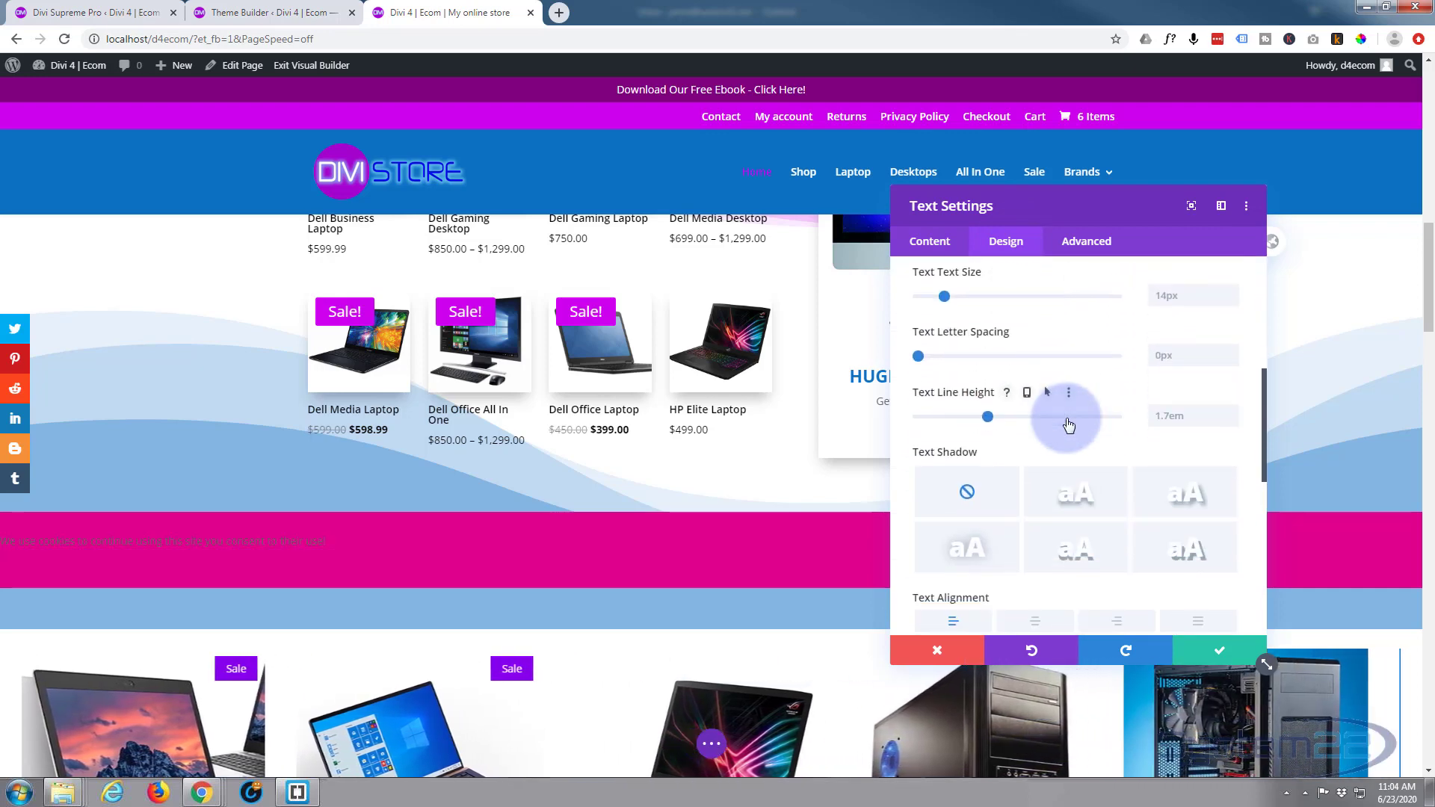
scroll(1032, 449, "down", 1)
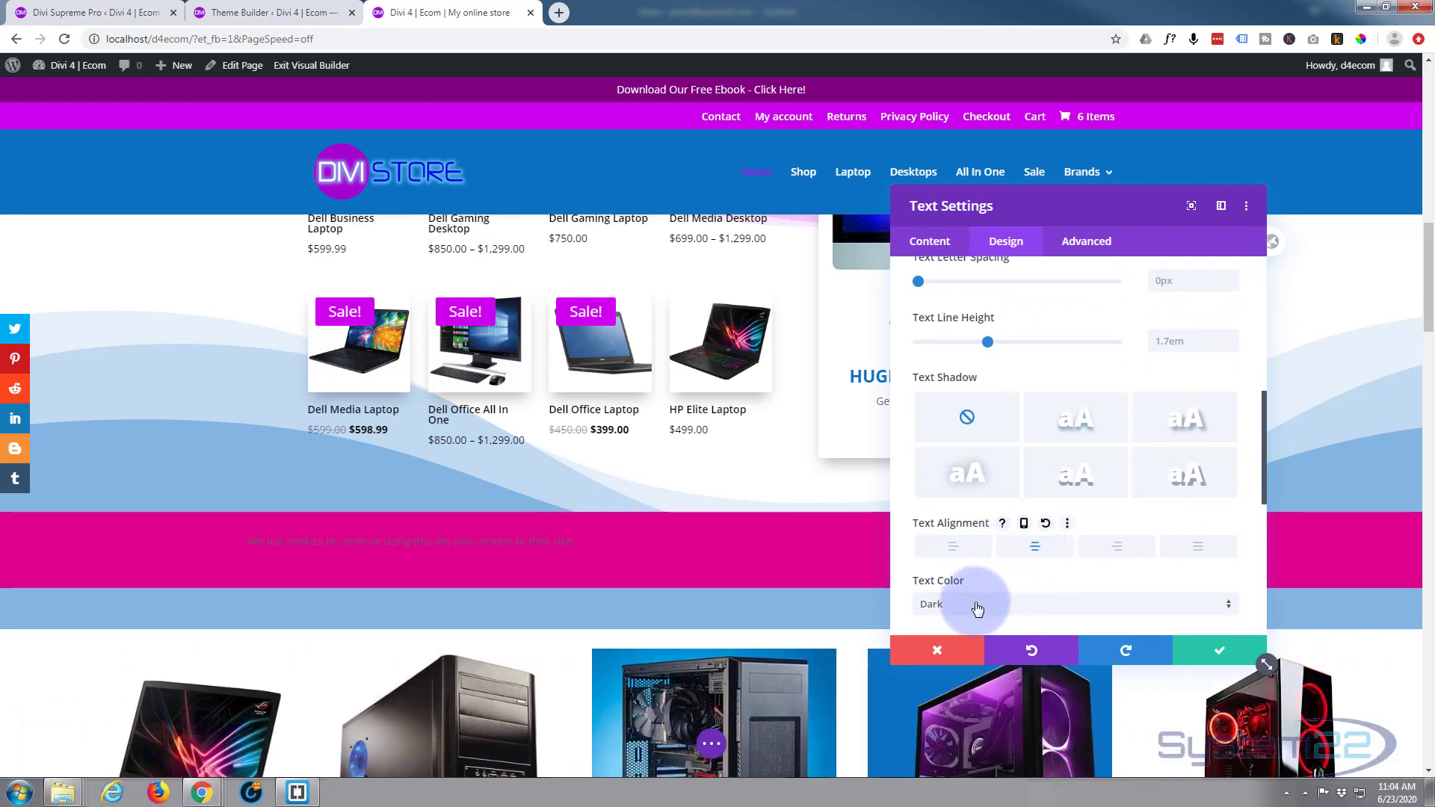
left_click(973, 604)
left_click(972, 619)
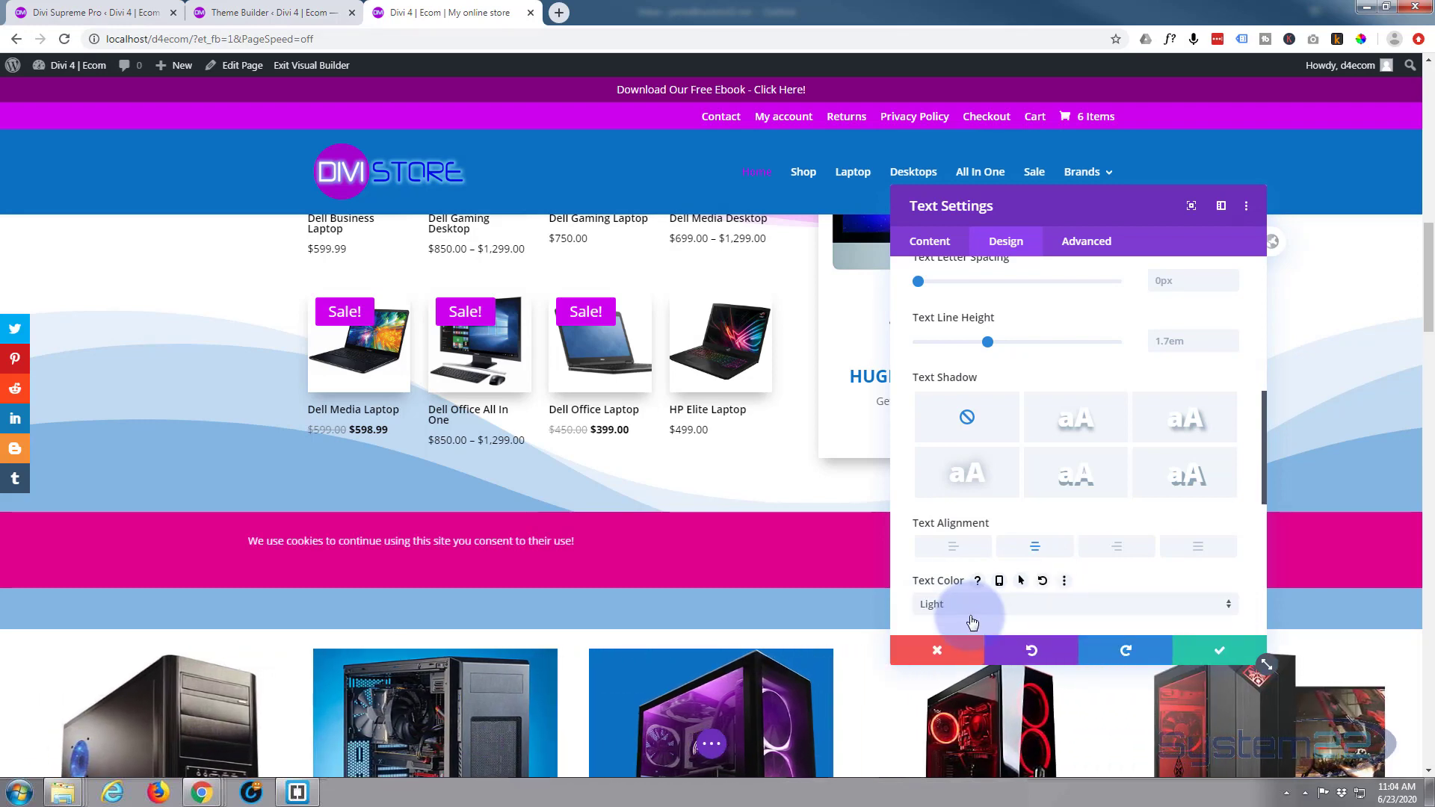
scroll(976, 419, "up", 1)
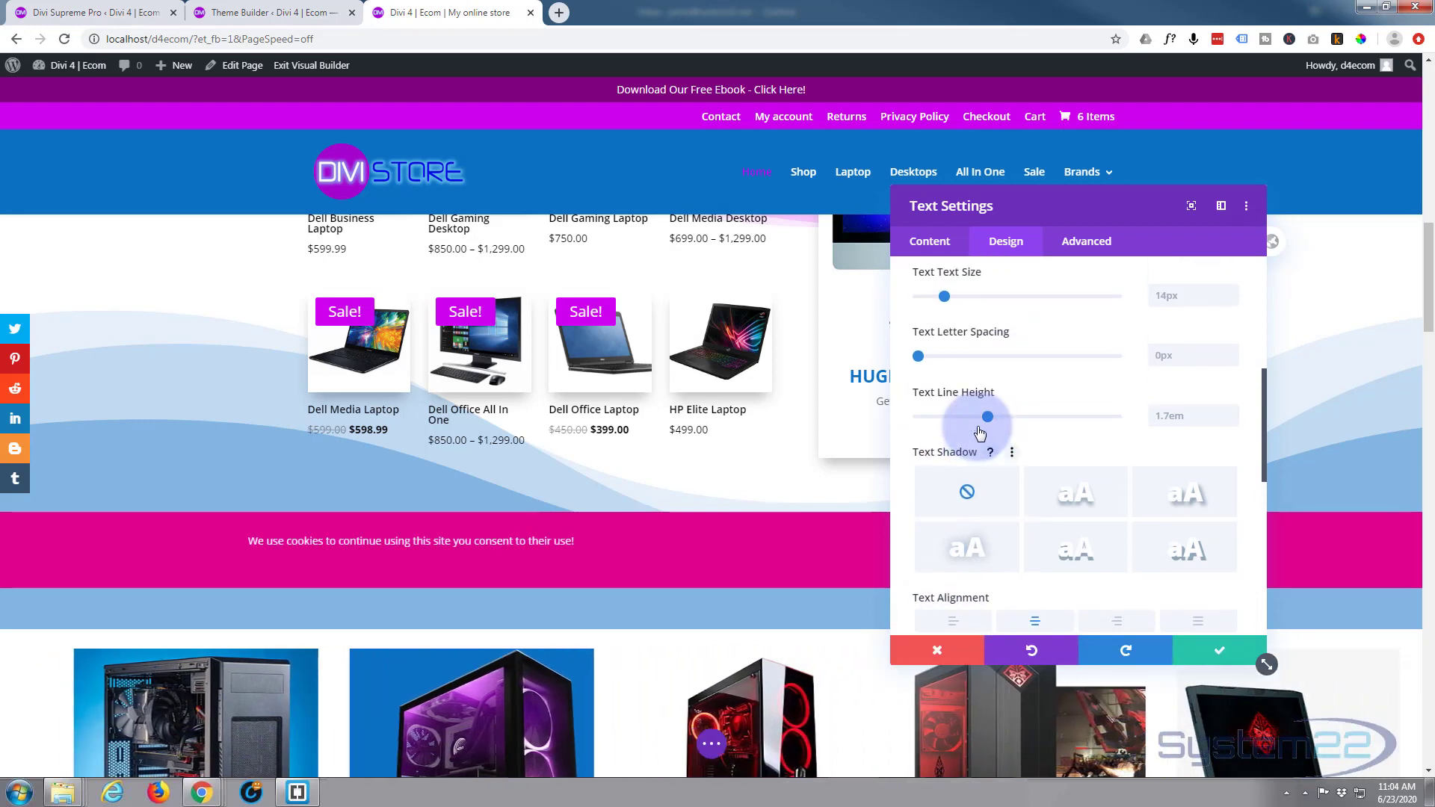
scroll(975, 406, "up", 2)
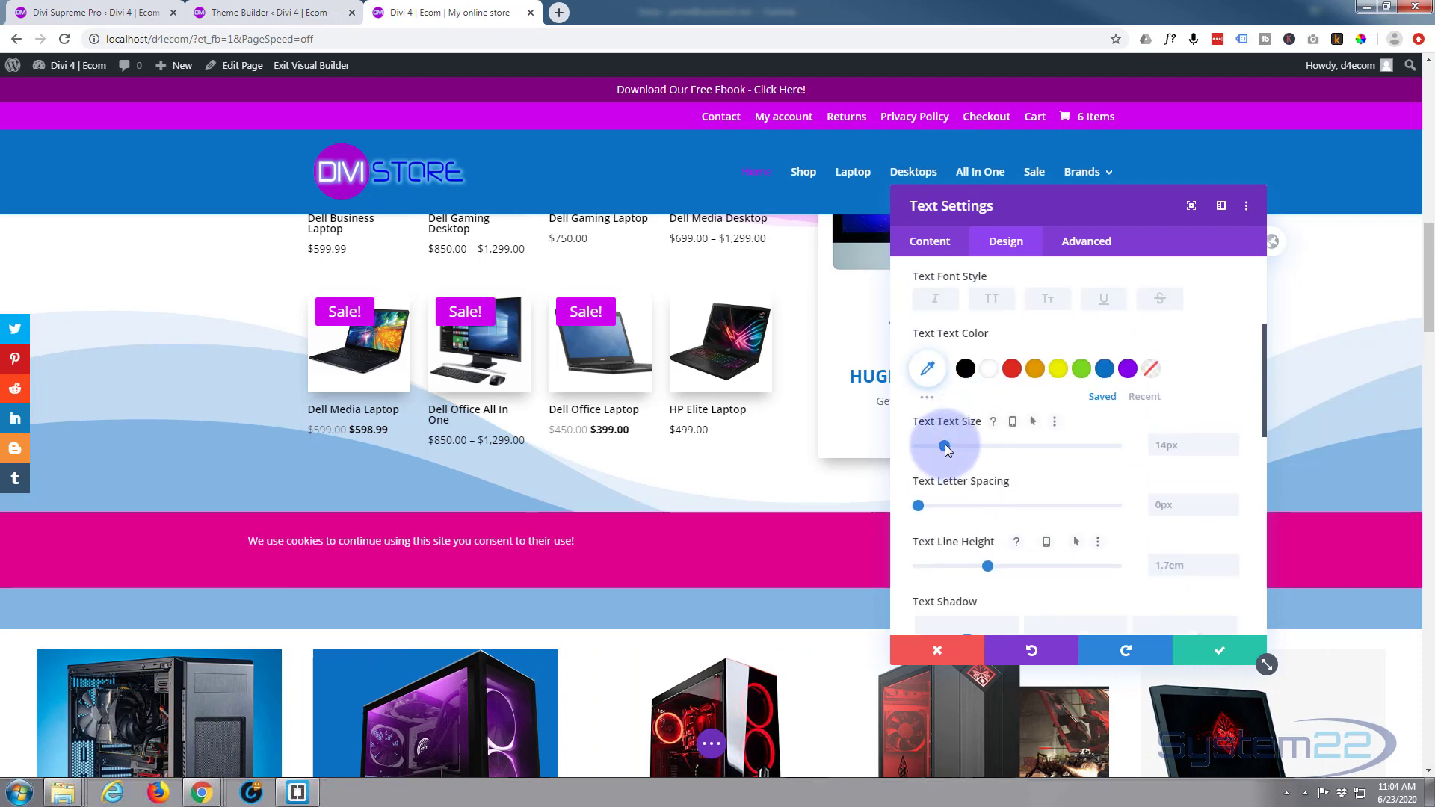
left_click_drag(947, 446, 952, 446)
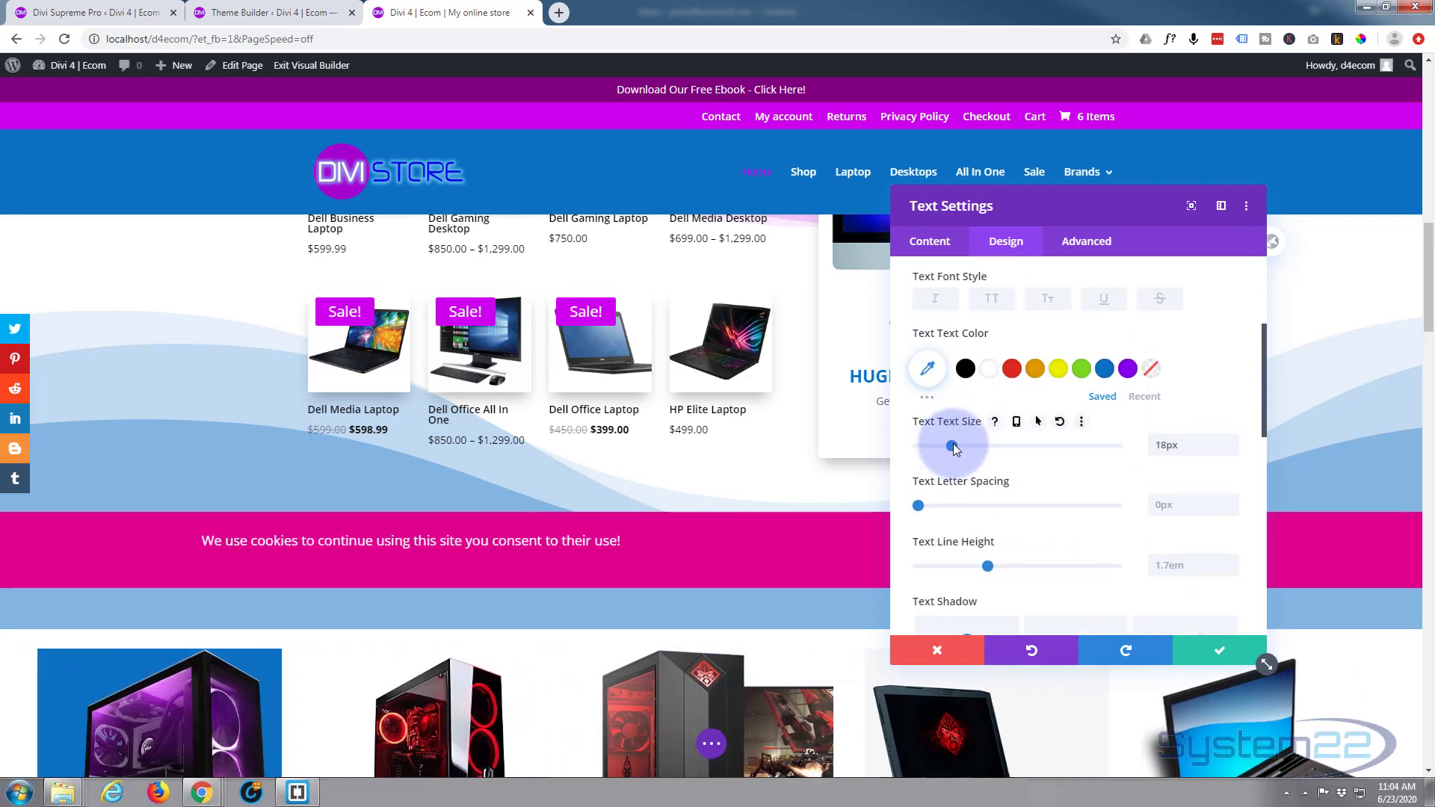
left_click(1198, 651)
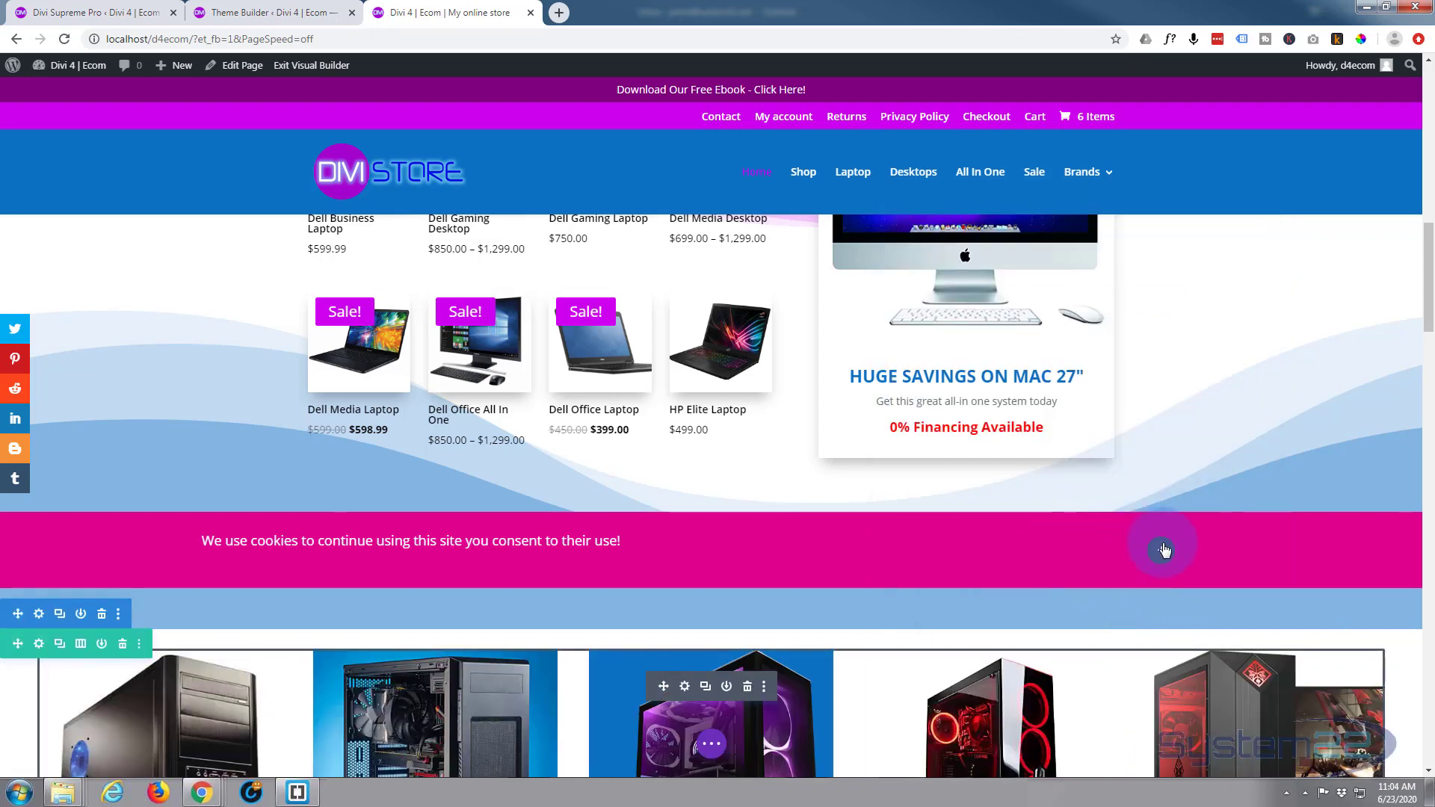
Insert a Button module into the right column of the magenta bar.
left_click(1162, 553)
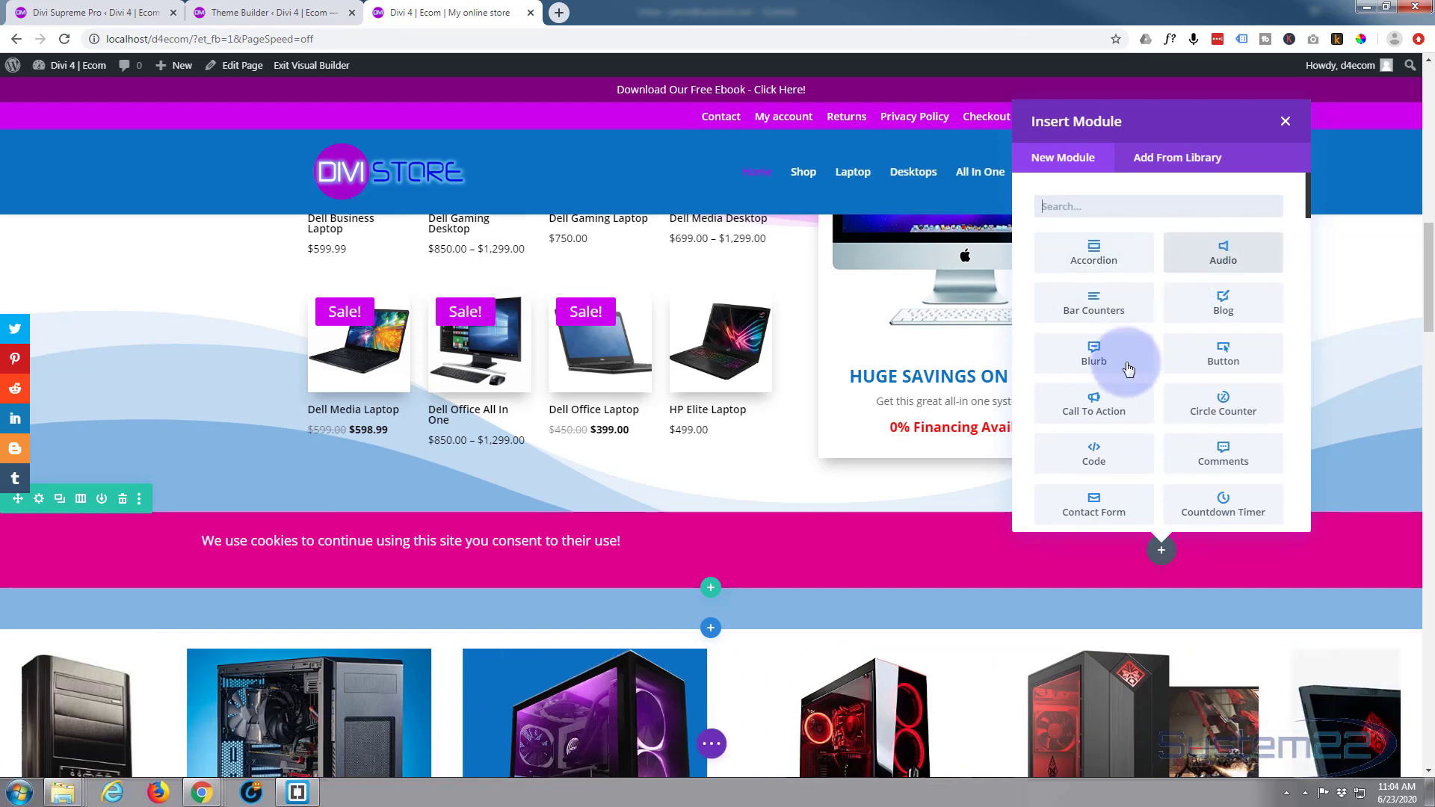
scroll(1097, 417, "down", 7)
scroll(1092, 409, "down", 4)
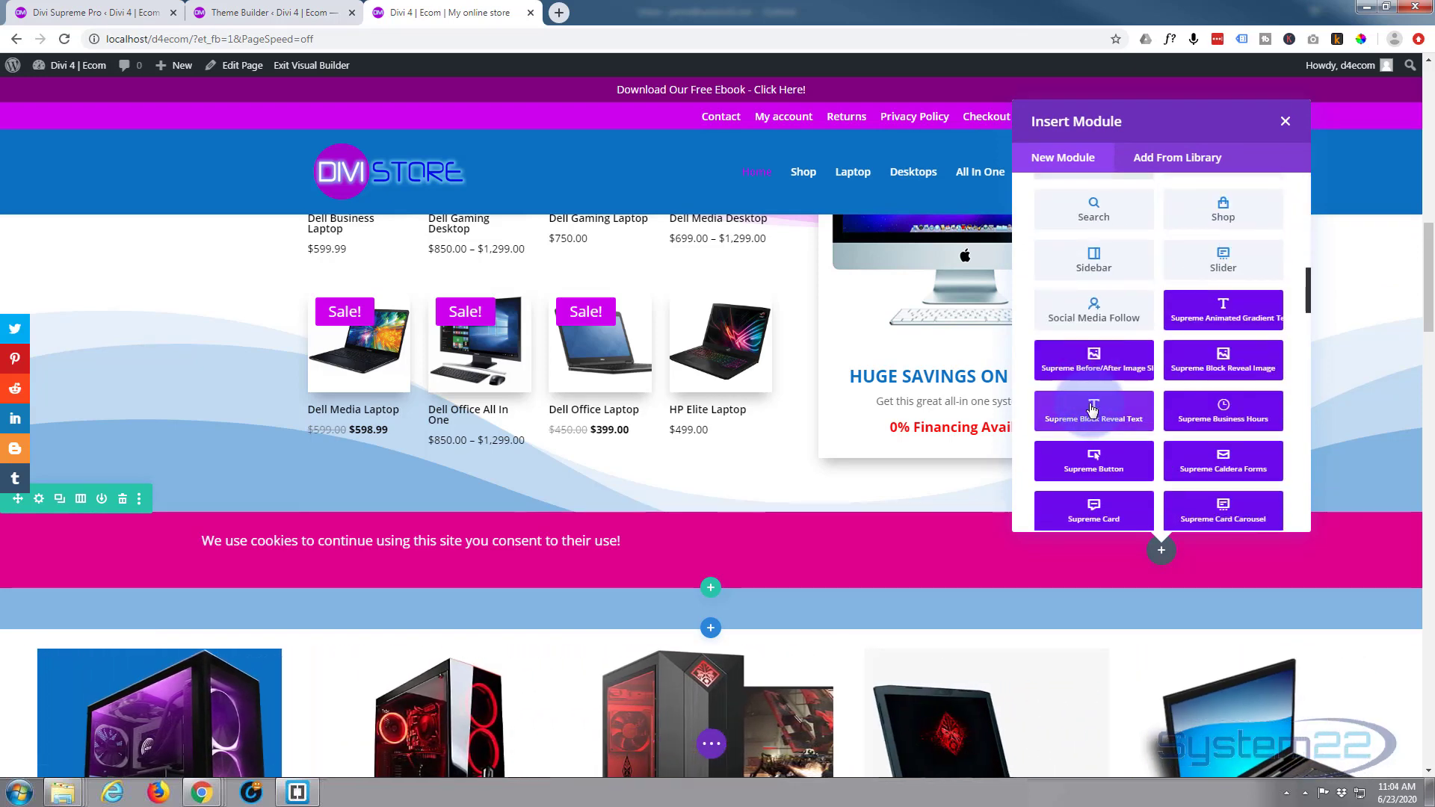
scroll(1084, 452, "down", 4)
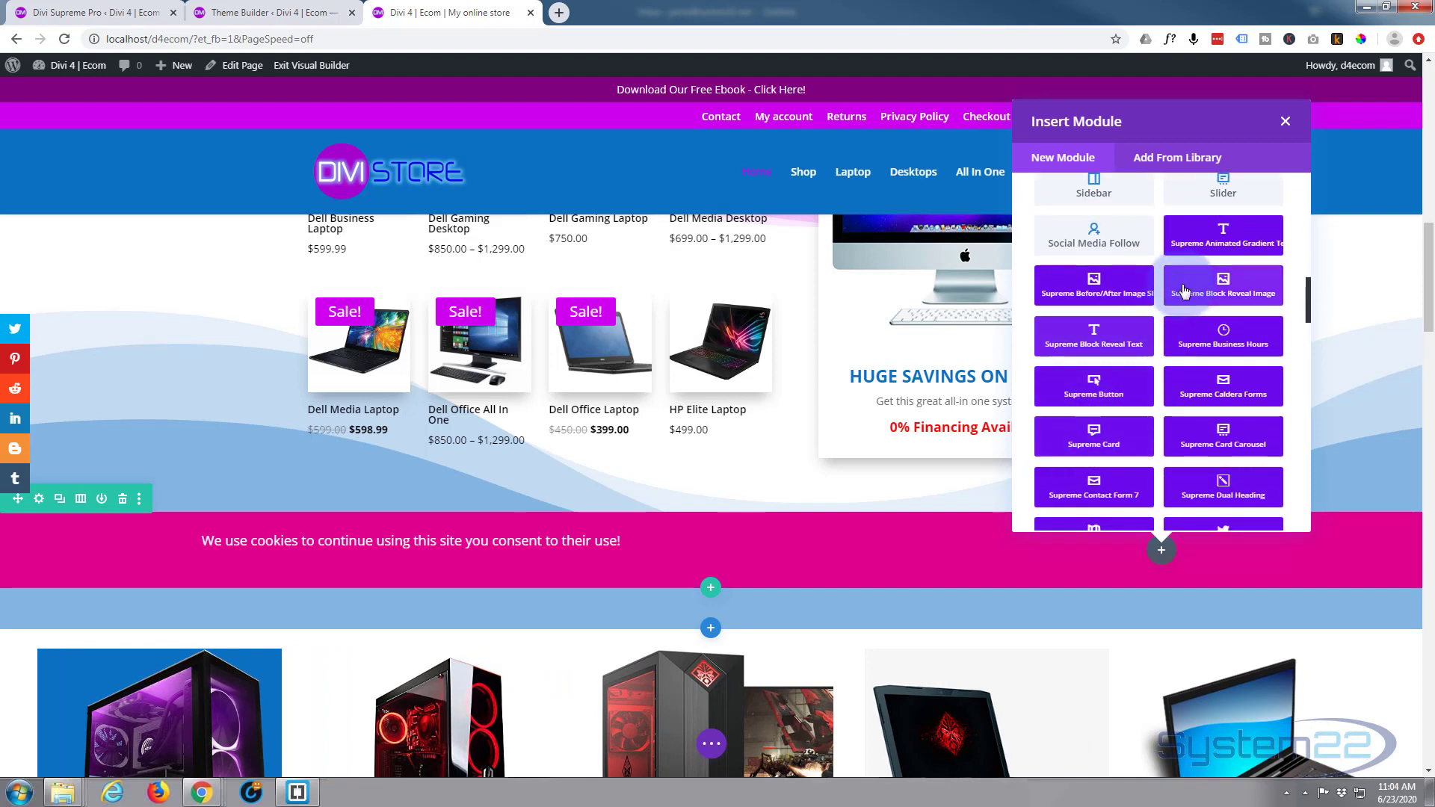
scroll(1051, 421, "down", 8)
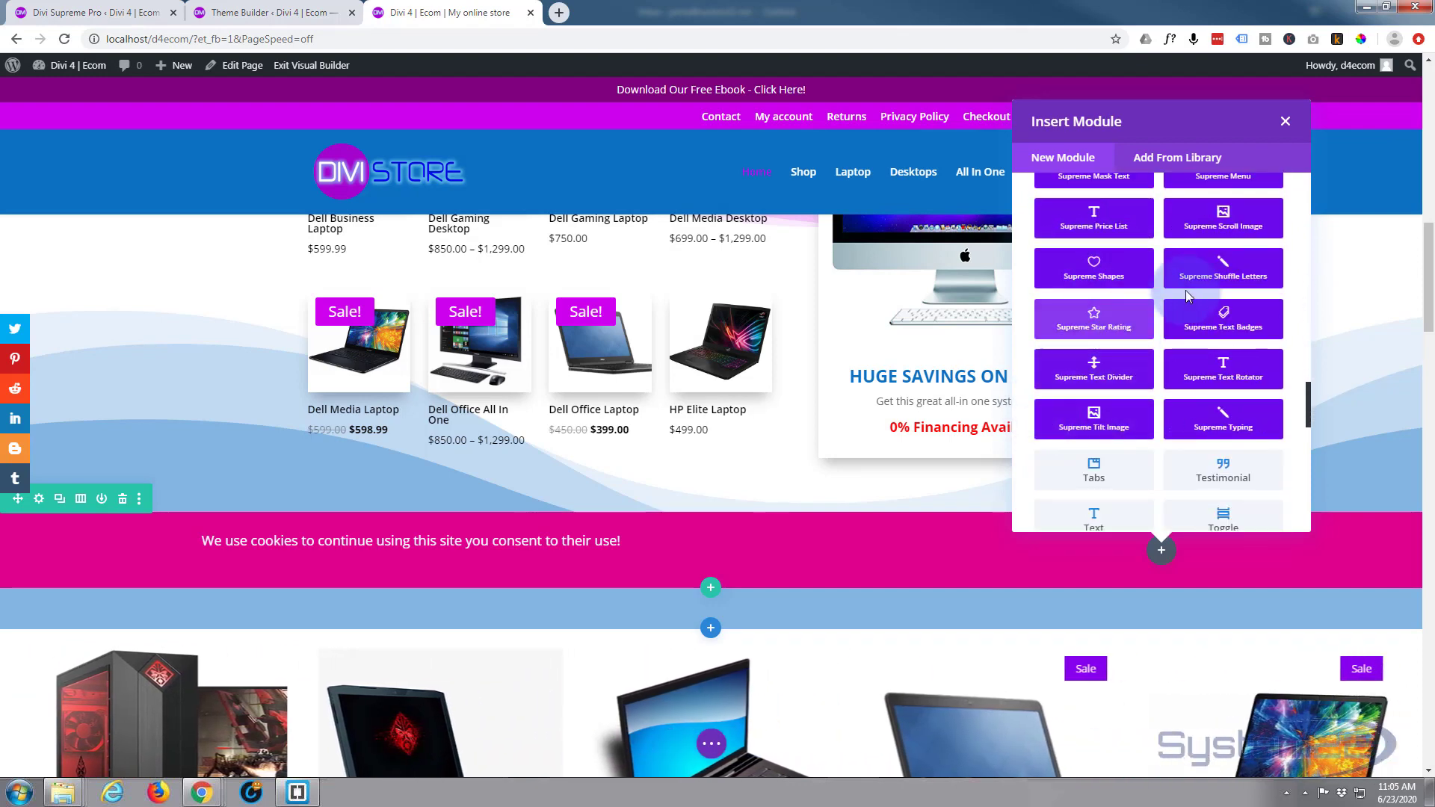
scroll(1125, 448, "down", 3)
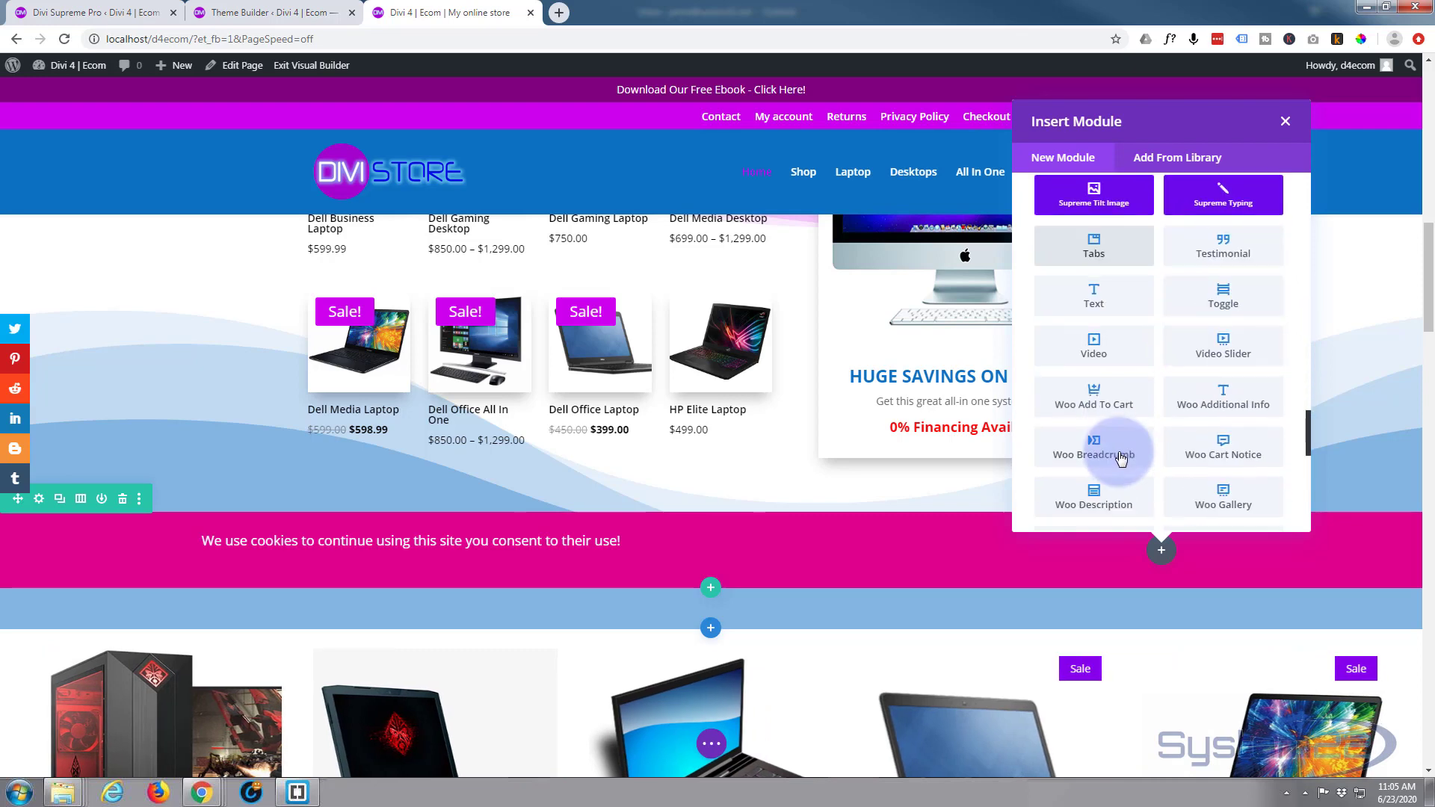
scroll(1119, 462, "up", 10)
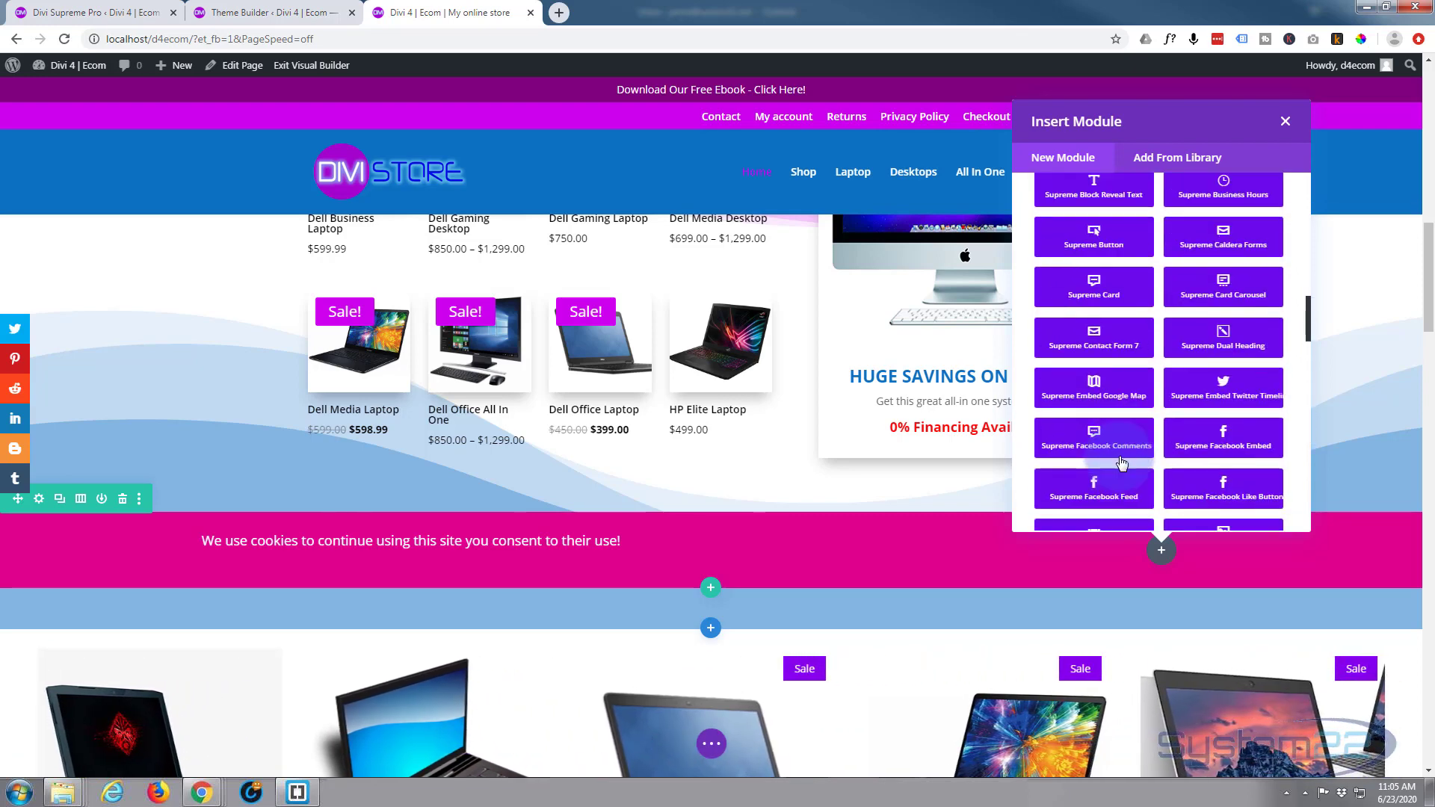
scroll(1122, 456, "up", 5)
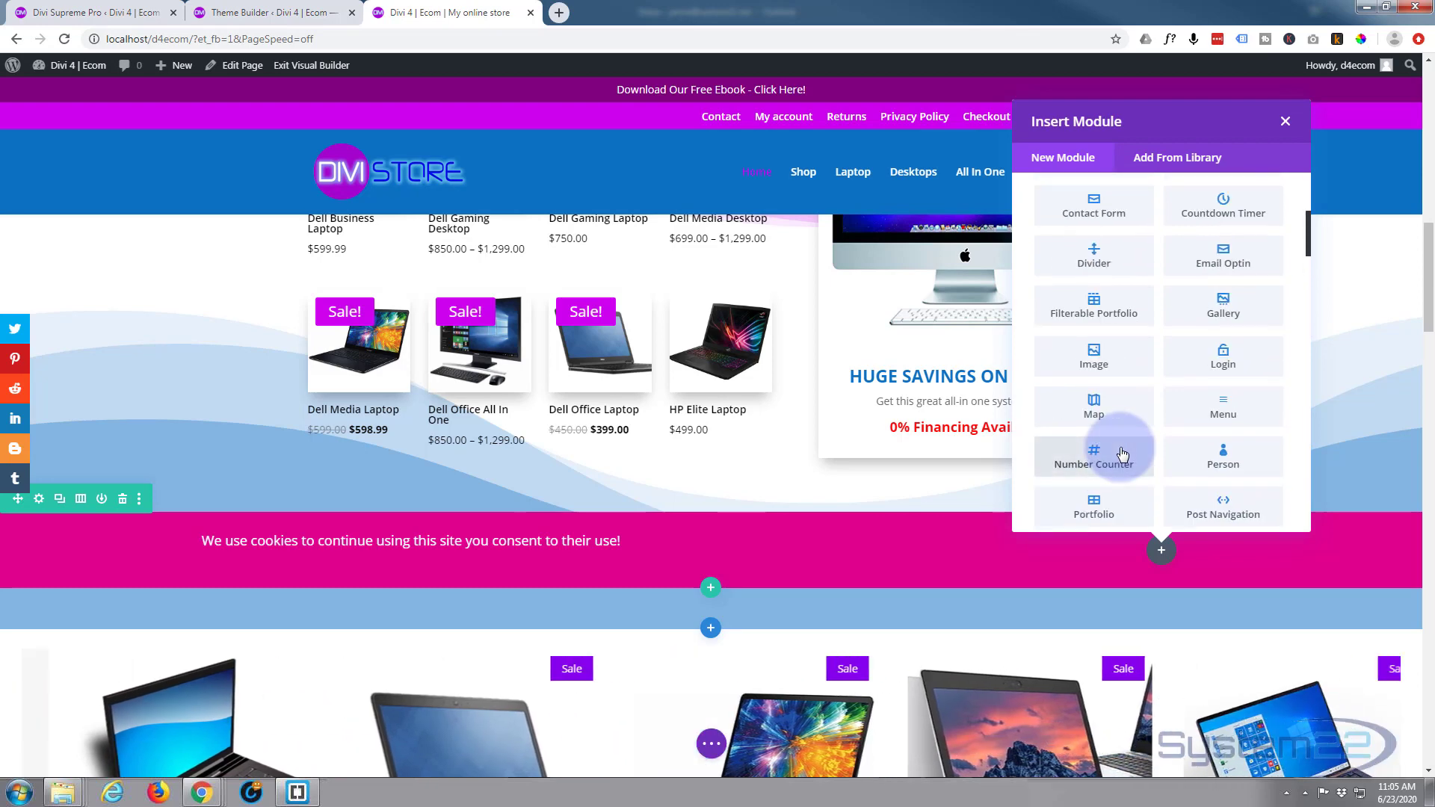
scroll(1122, 453, "up", 1)
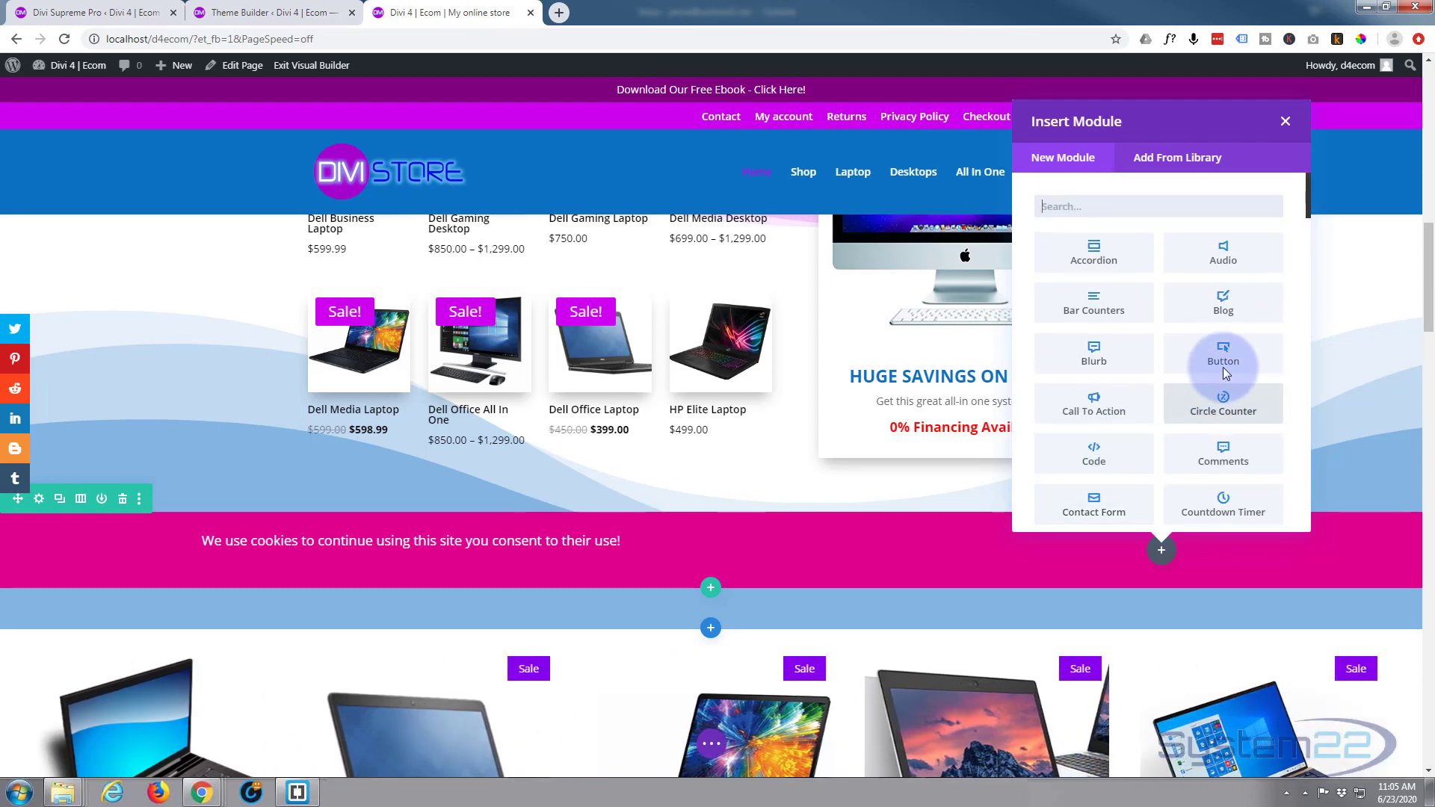
left_click(1224, 367)
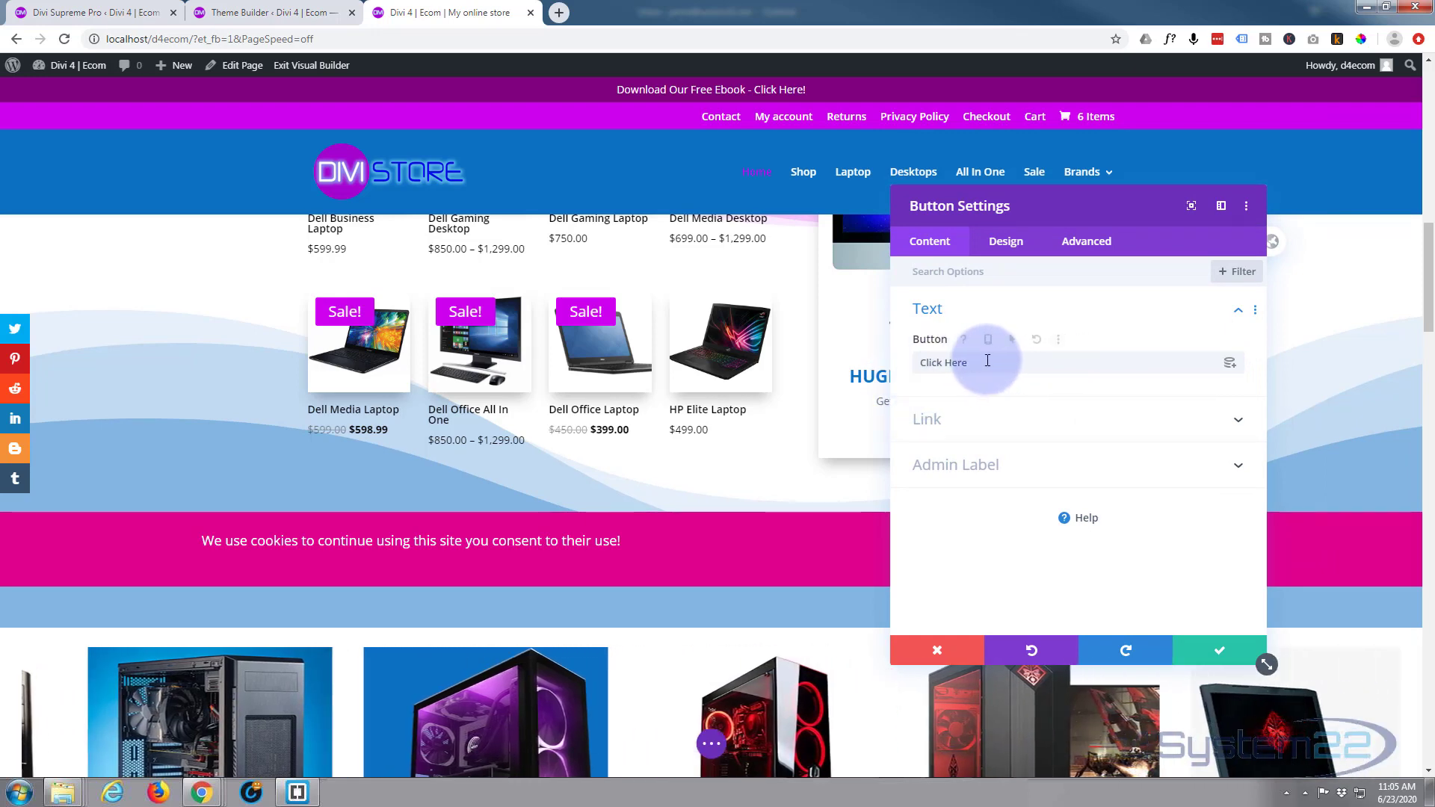
Change the button label from 'Click Here' to 'Okay!', check its link options, and move the panel aside.
left_click_drag(992, 362, 885, 366)
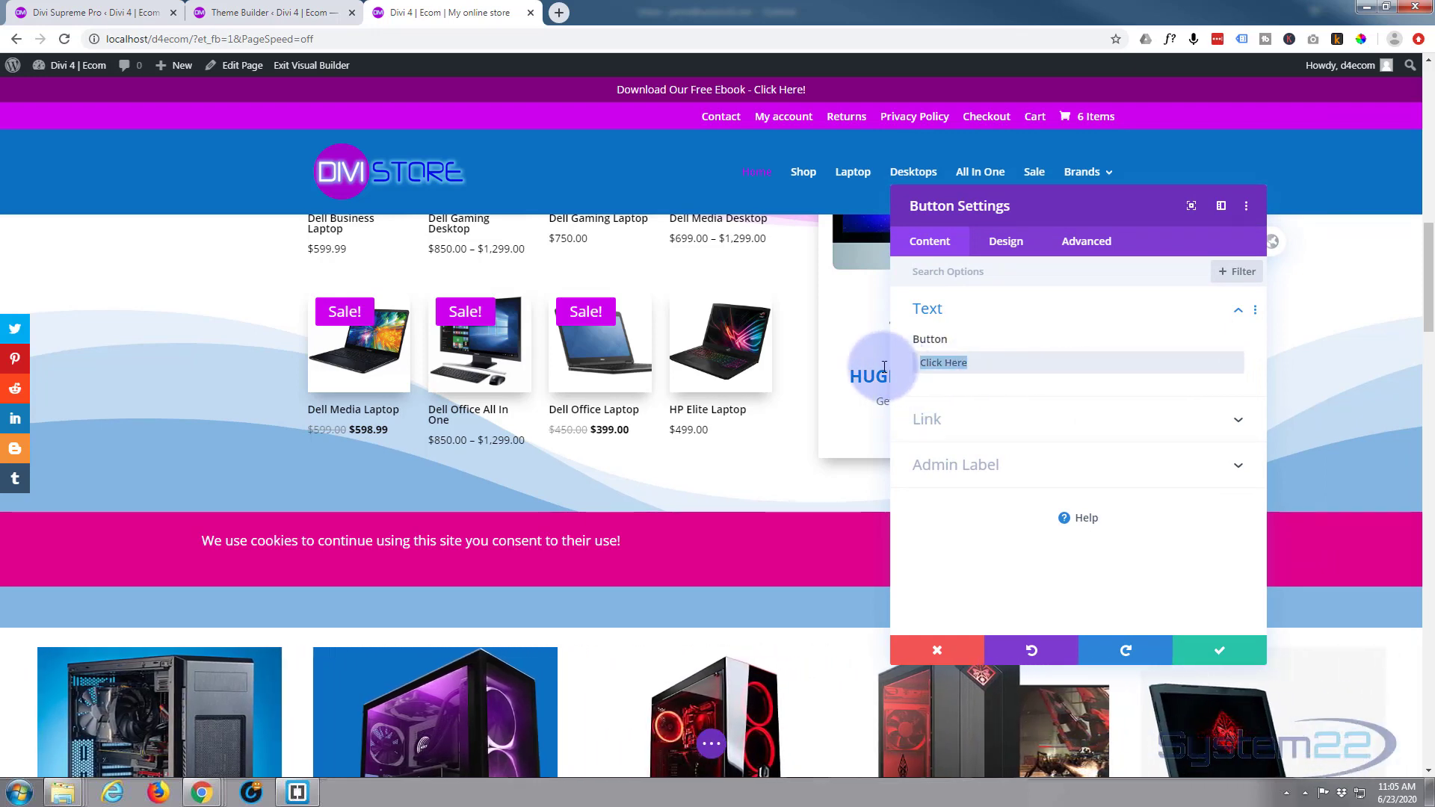
type("Okay")
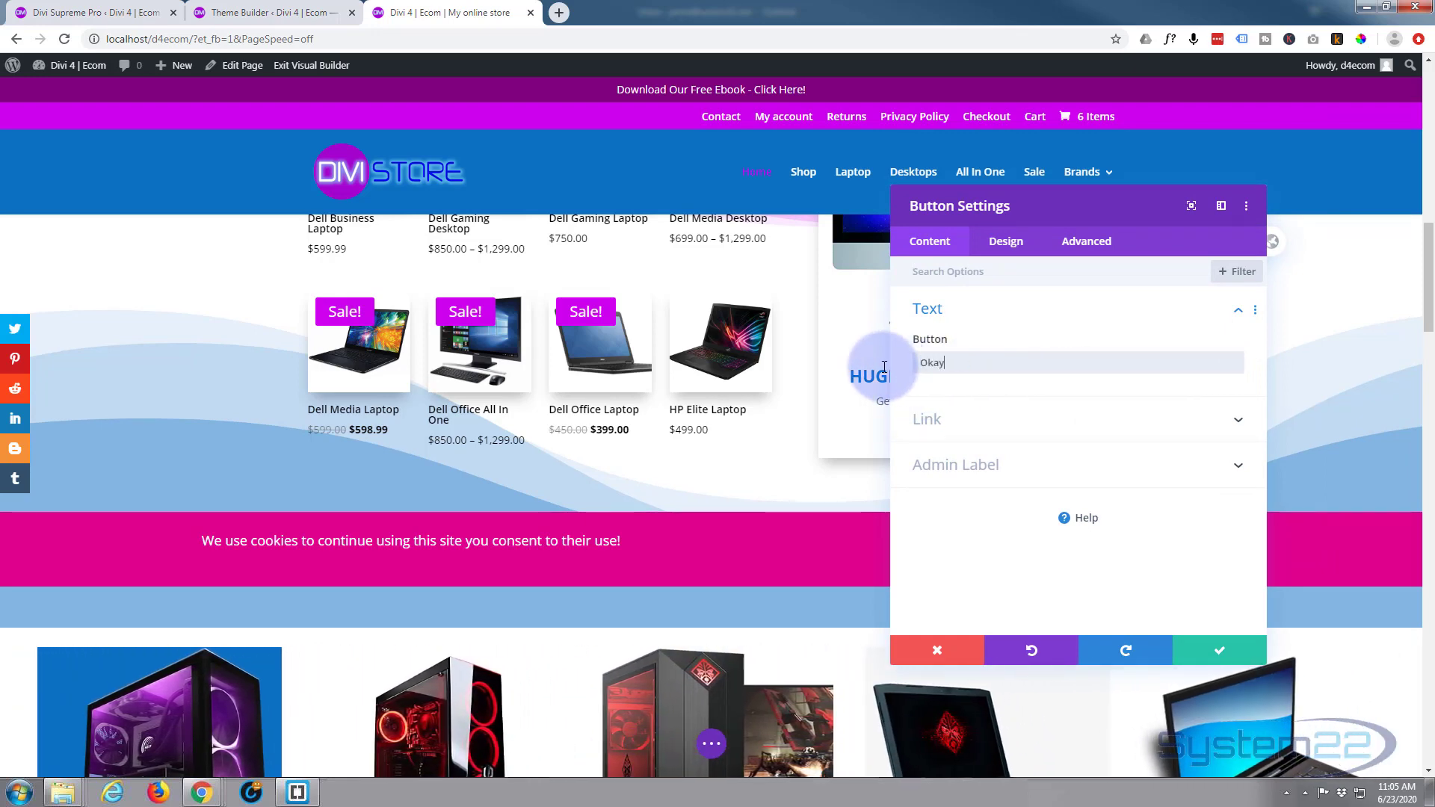
type("!")
left_click(961, 421)
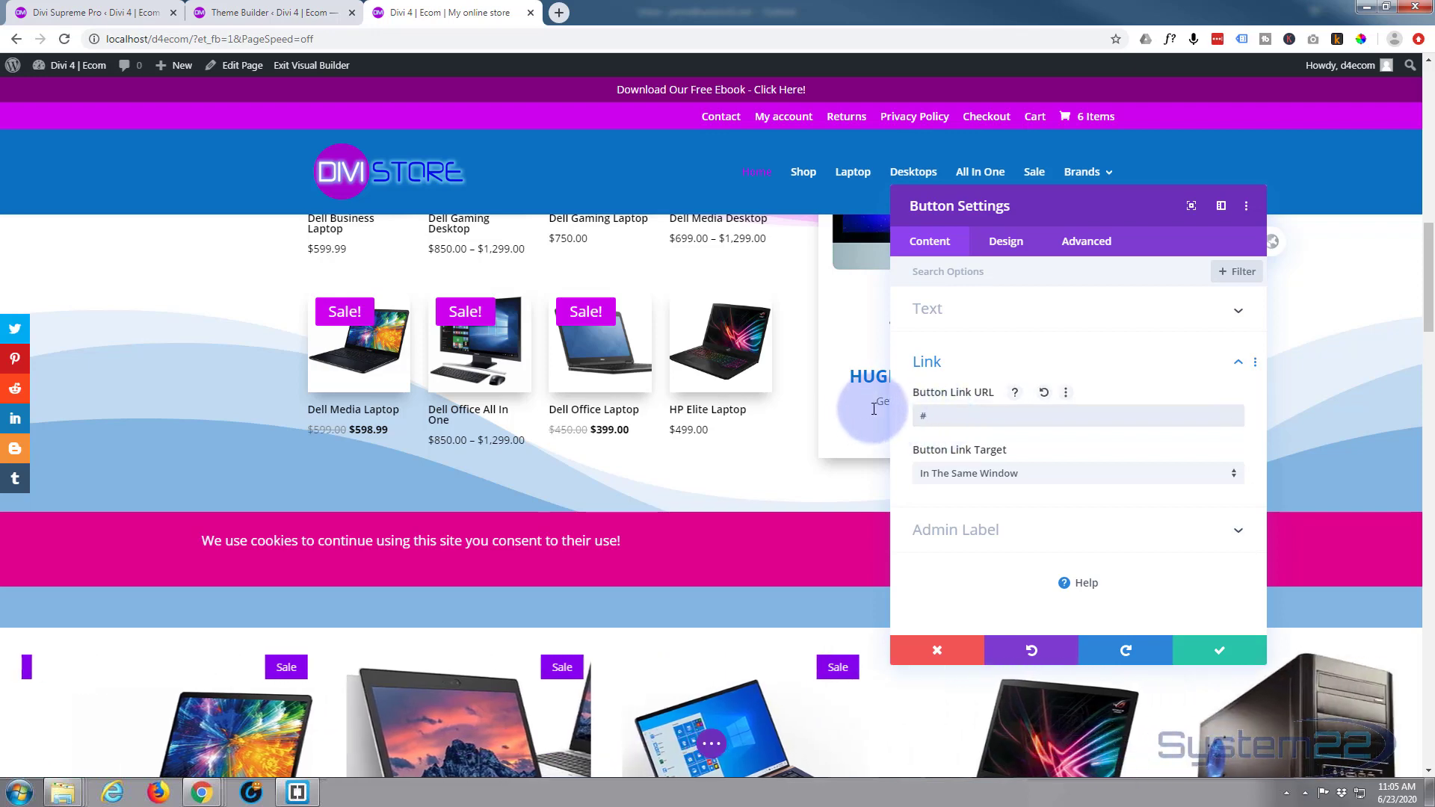
left_click_drag(1053, 212, 573, 222)
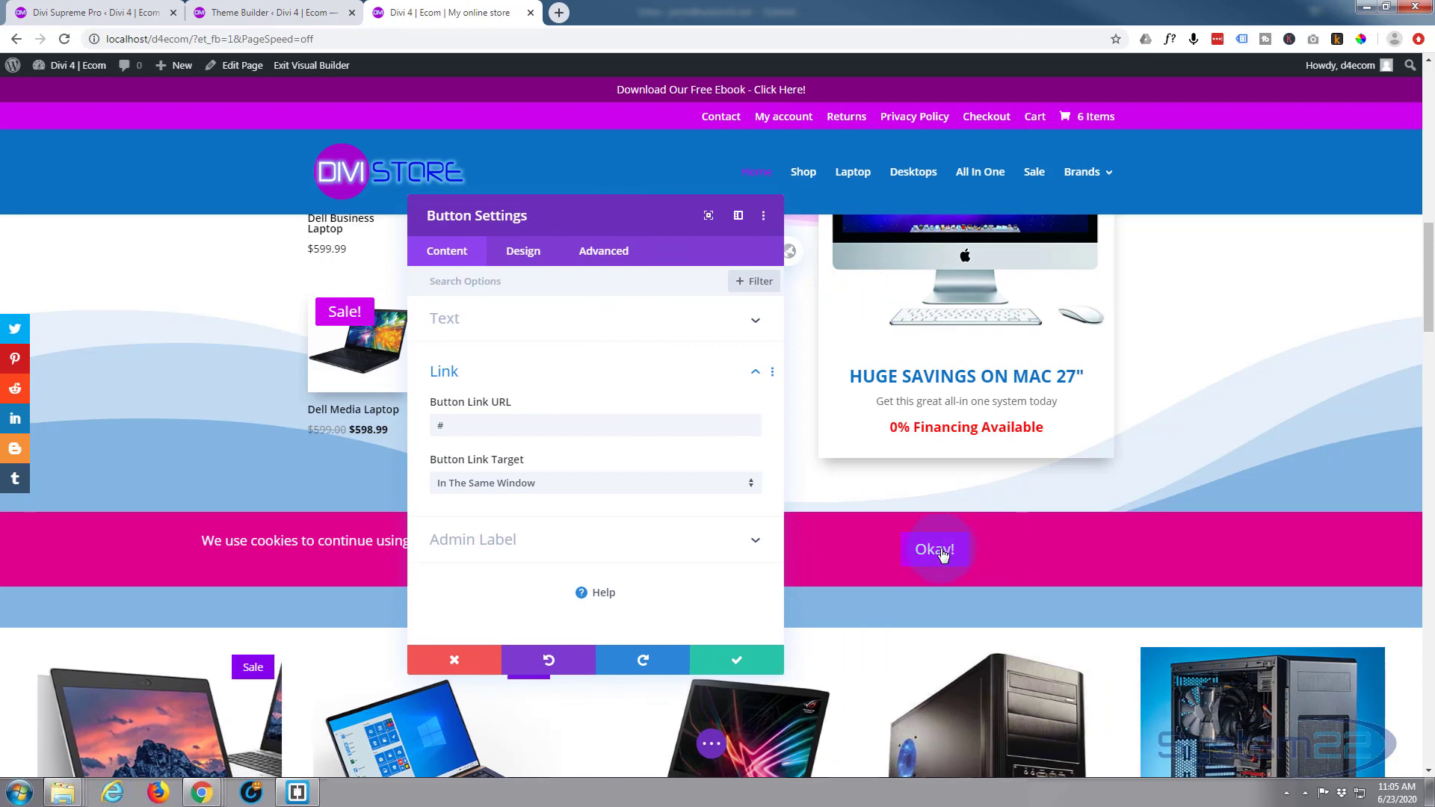
Centre-align the Okay! button in its column and save the button settings.
left_click(521, 253)
left_click(538, 320)
left_click(566, 380)
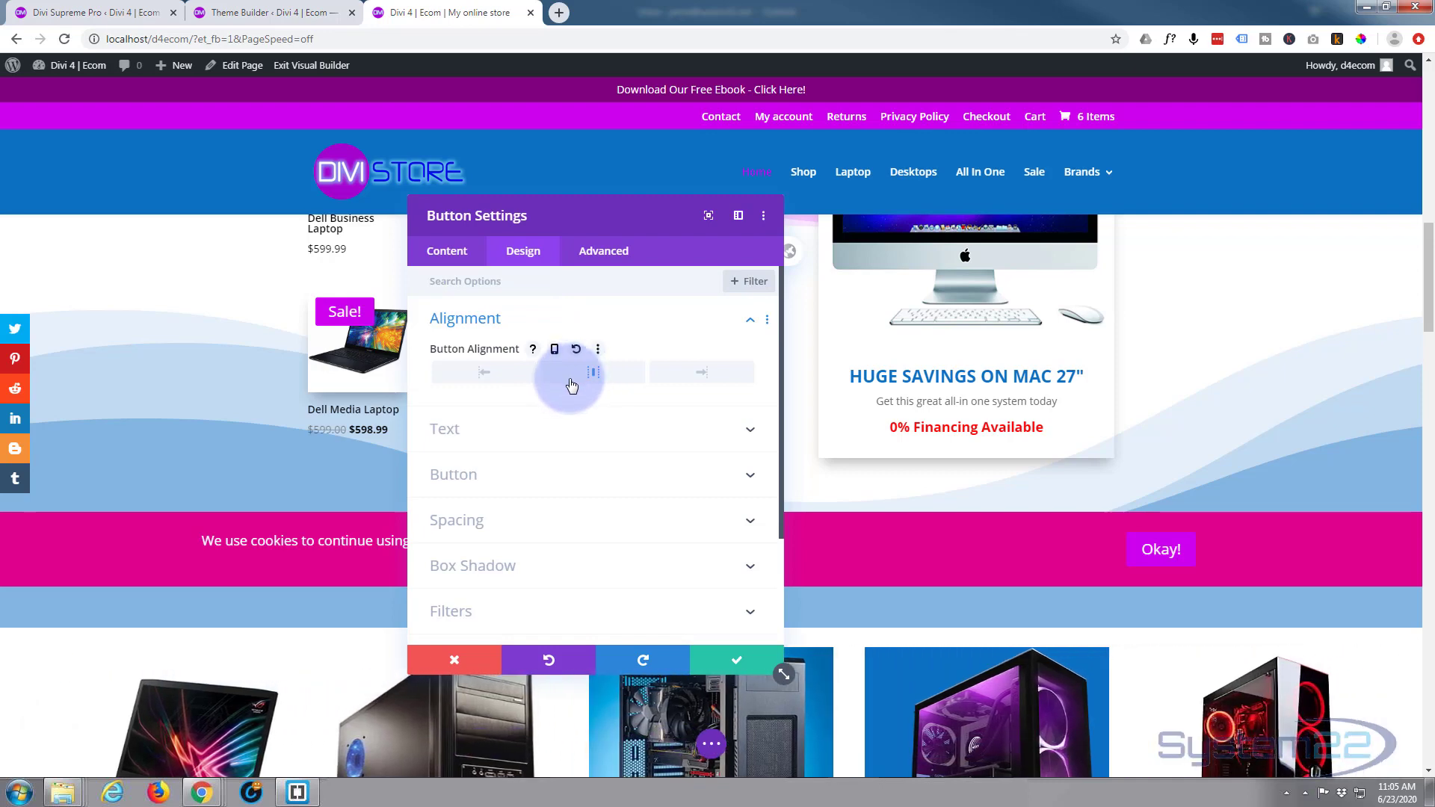
left_click(749, 662)
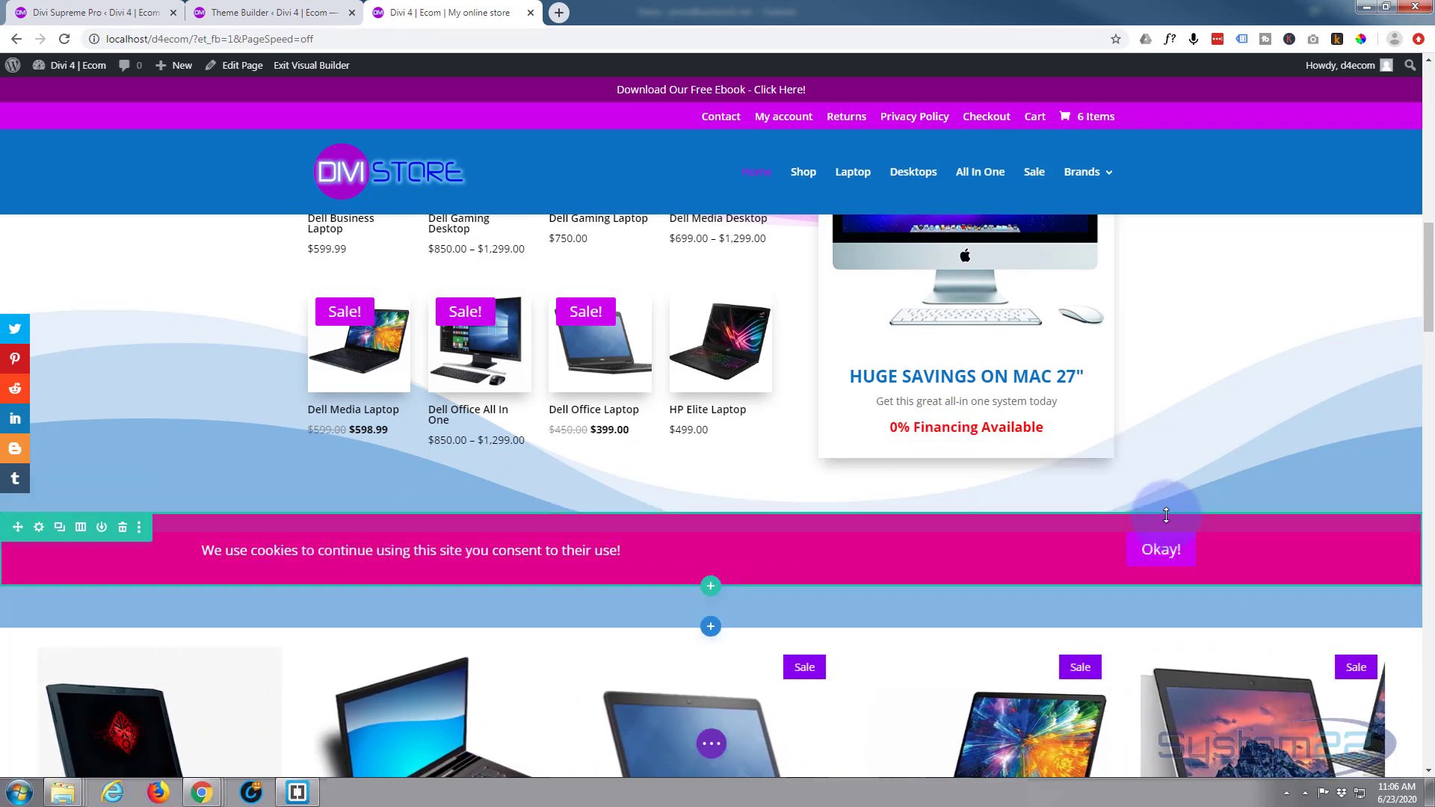
Drag the row's top and bottom padding handles up to reduce the padding.
left_click_drag(1165, 515, 1167, 507)
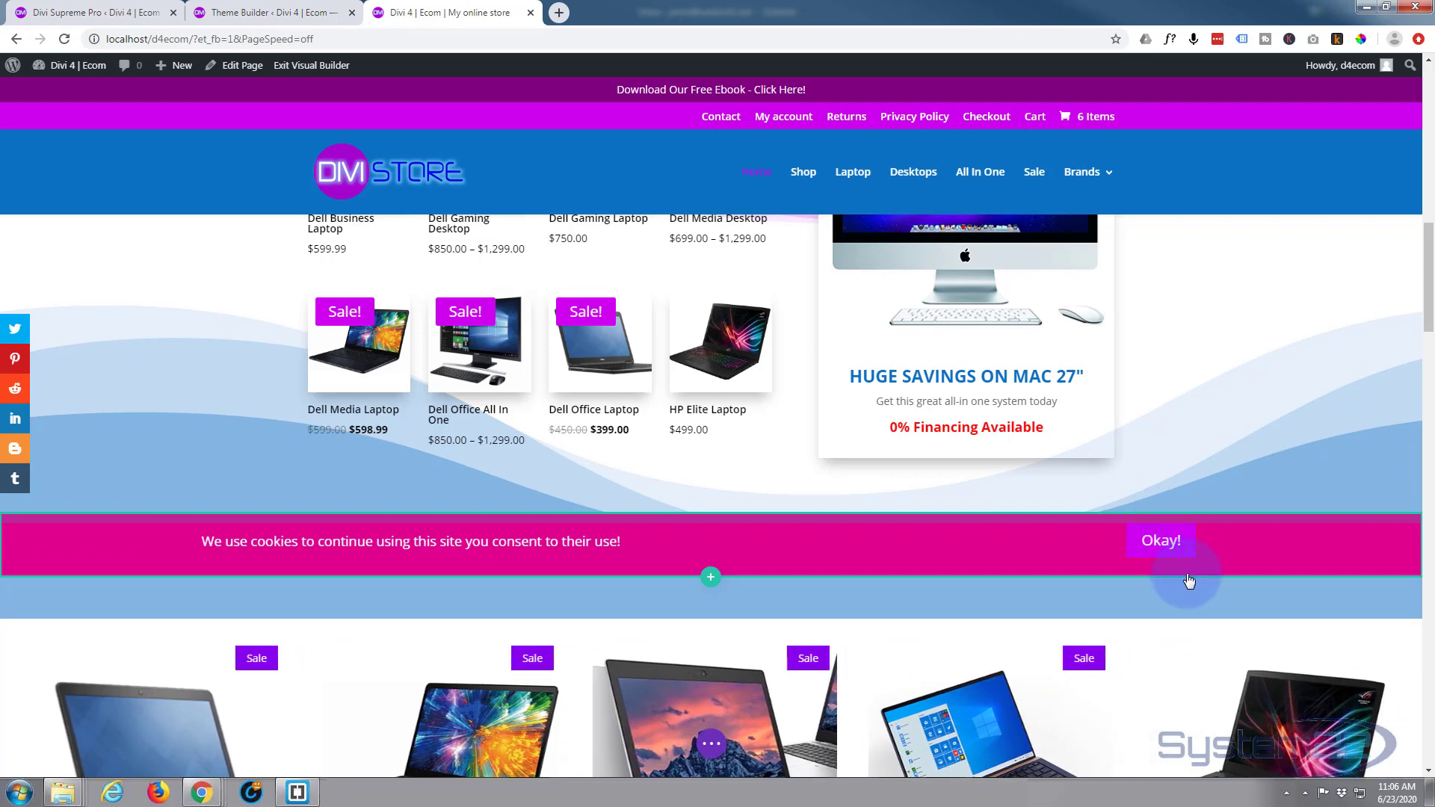
left_click_drag(1180, 574, 1181, 561)
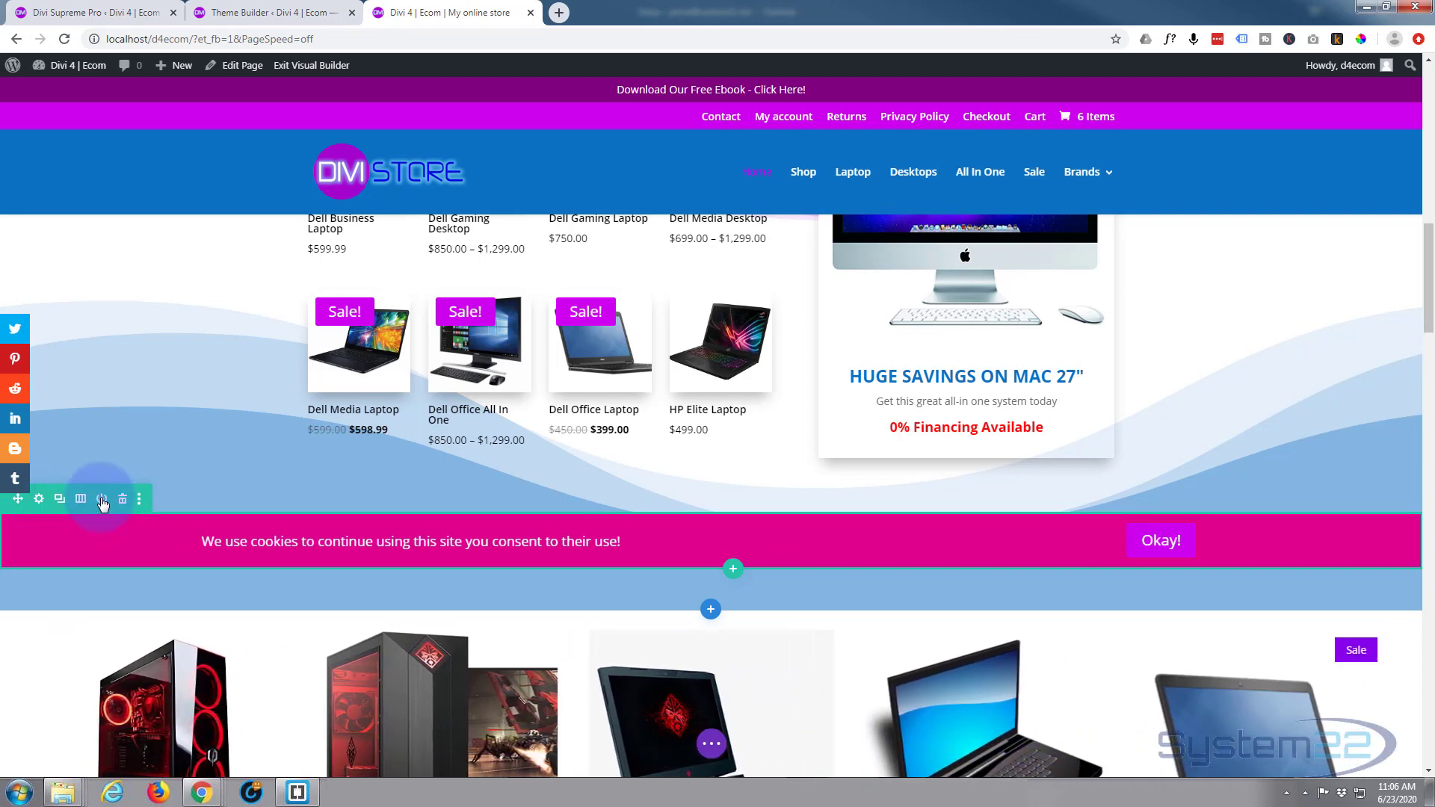
Save the magenta cookie section to the Divi Library under the layout name 'Cookie'.
left_click(102, 501)
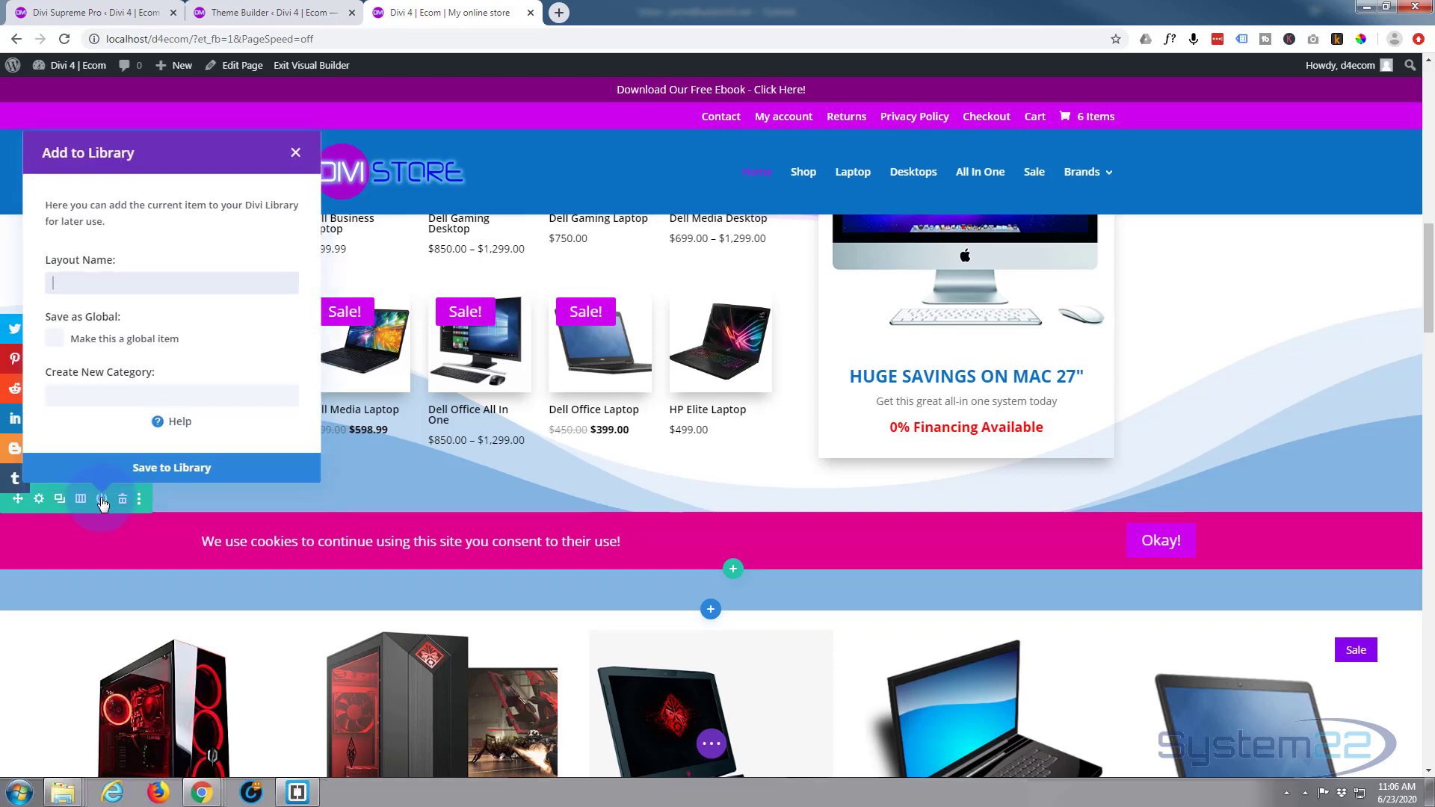
left_click(97, 282)
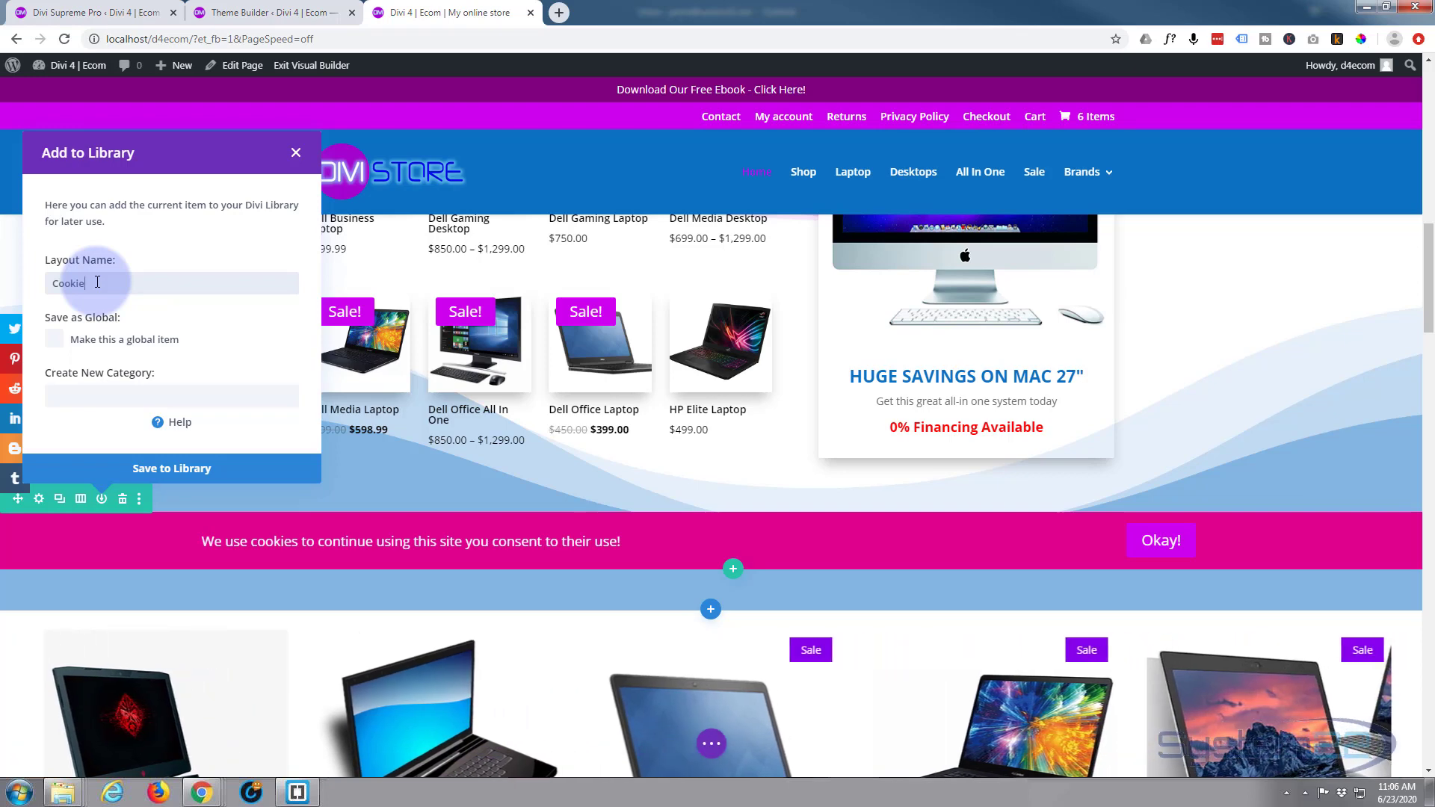
left_click(180, 470)
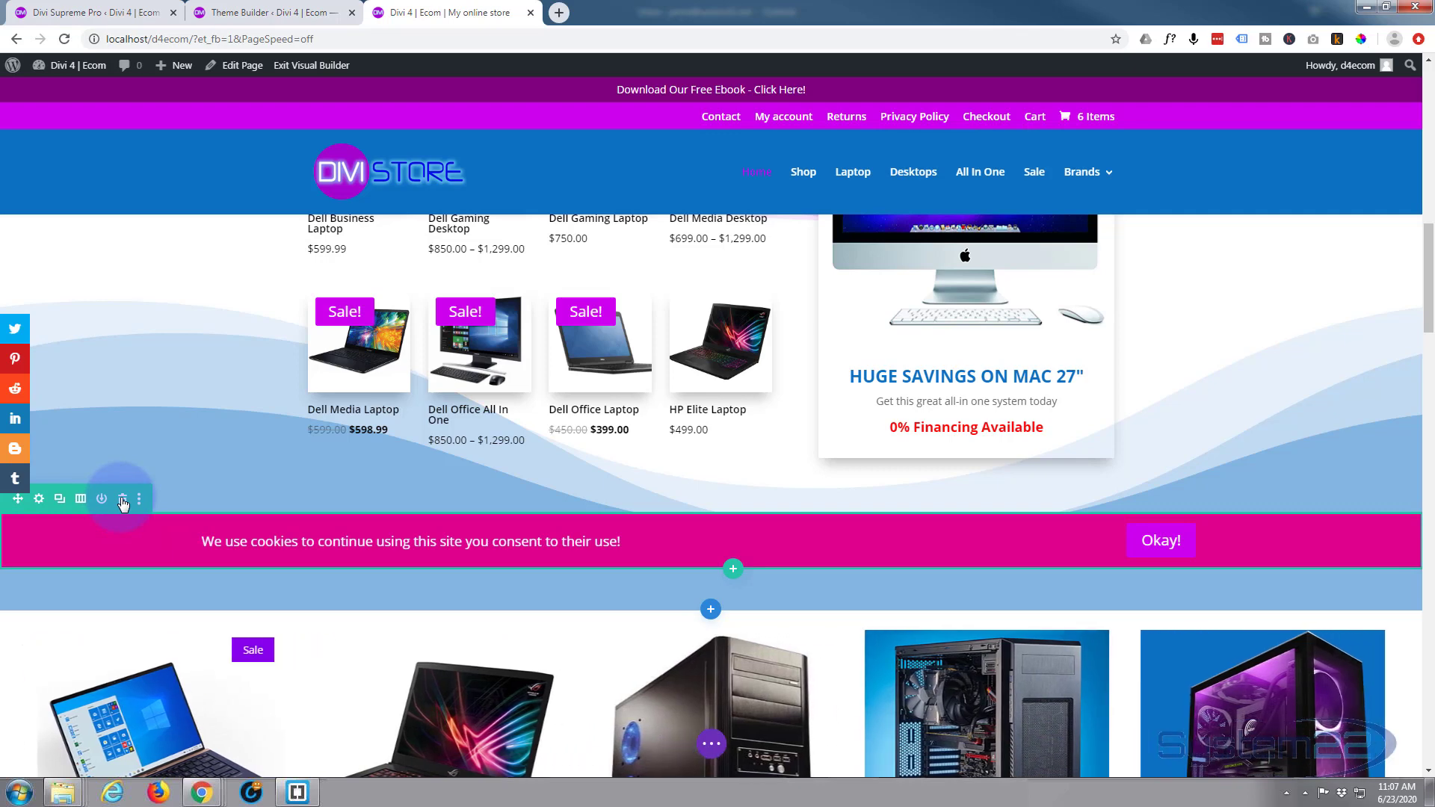
Delete the cookie section from the home page, exit the visual builder, and go to Theme Builder.
left_click(123, 501)
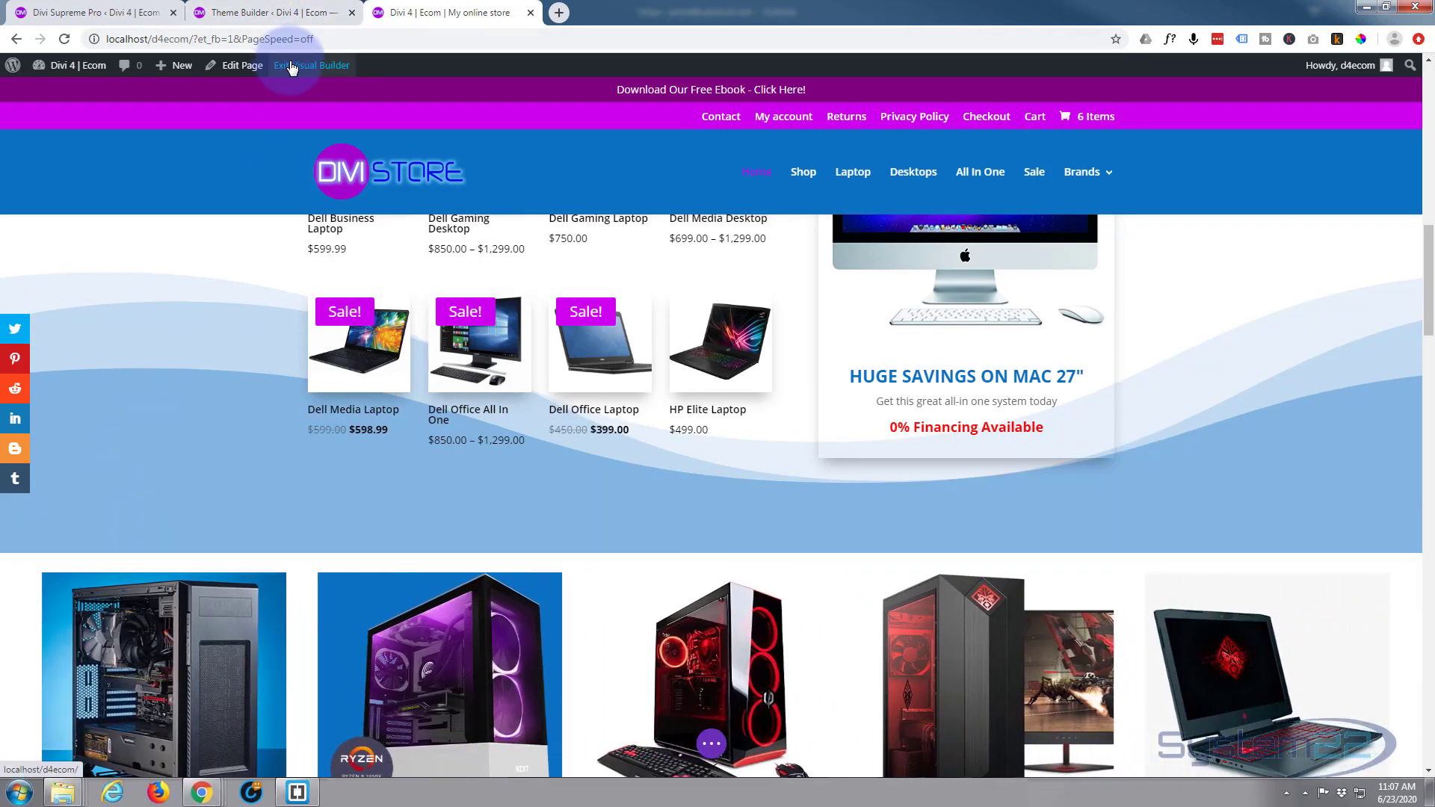
left_click(712, 744)
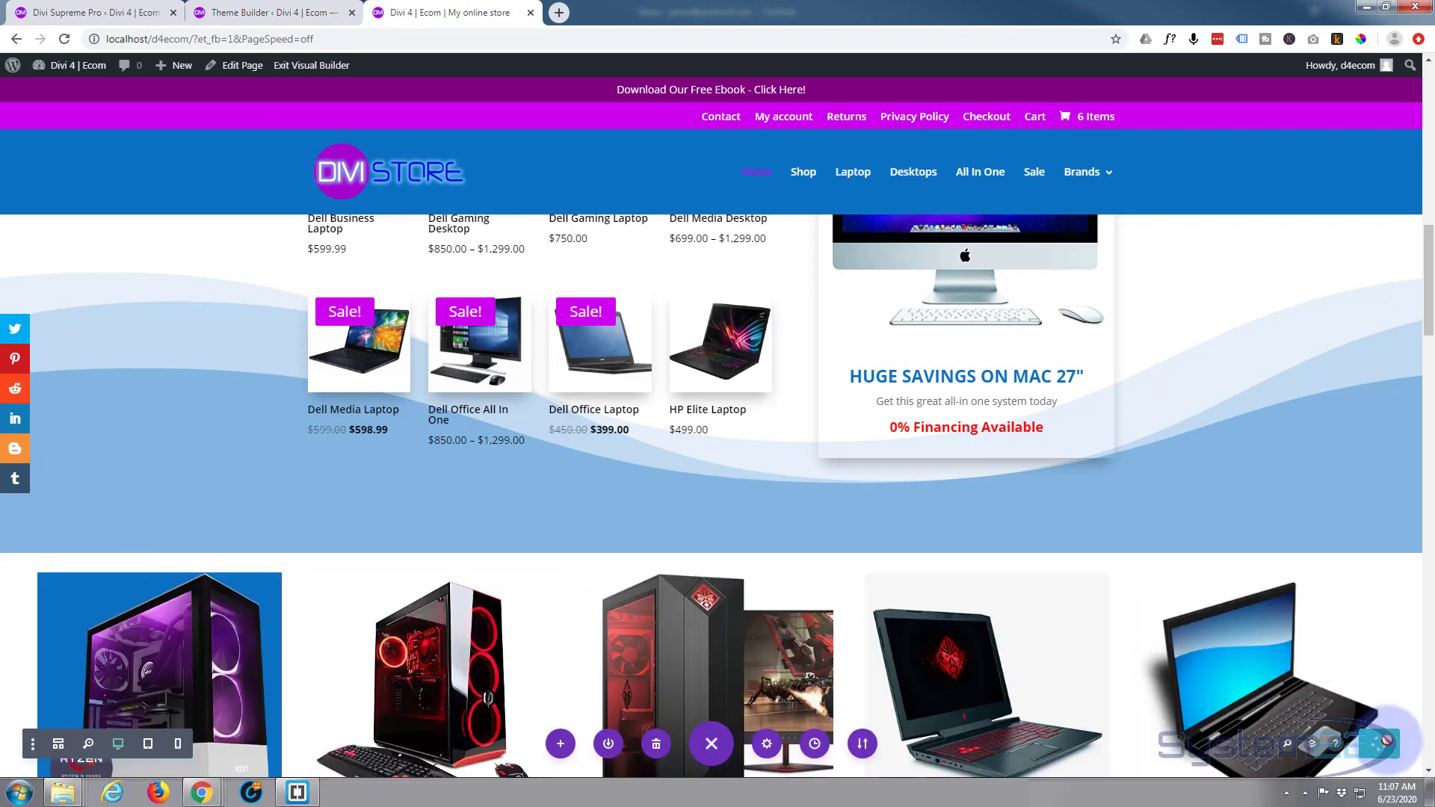
left_click(317, 65)
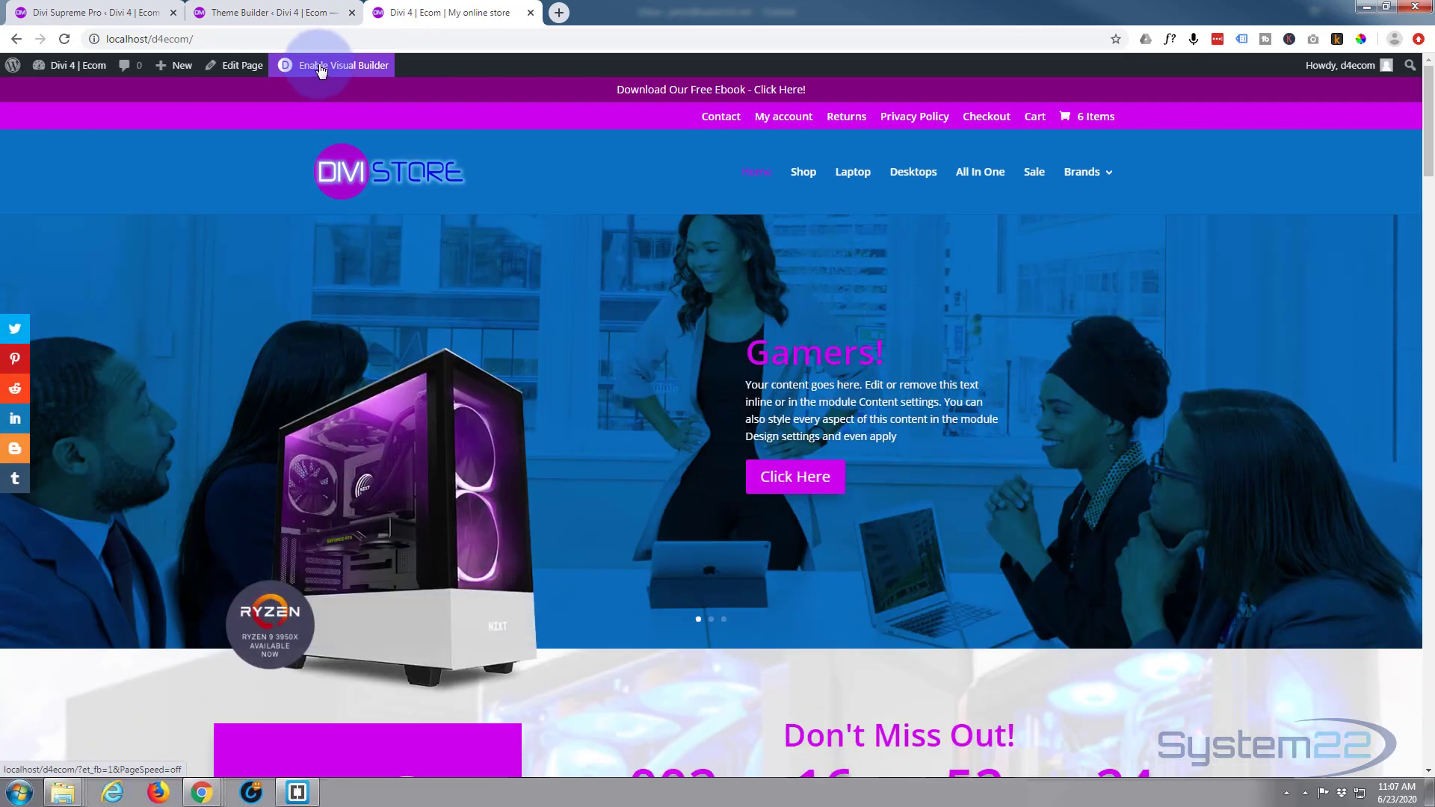
left_click(294, 16)
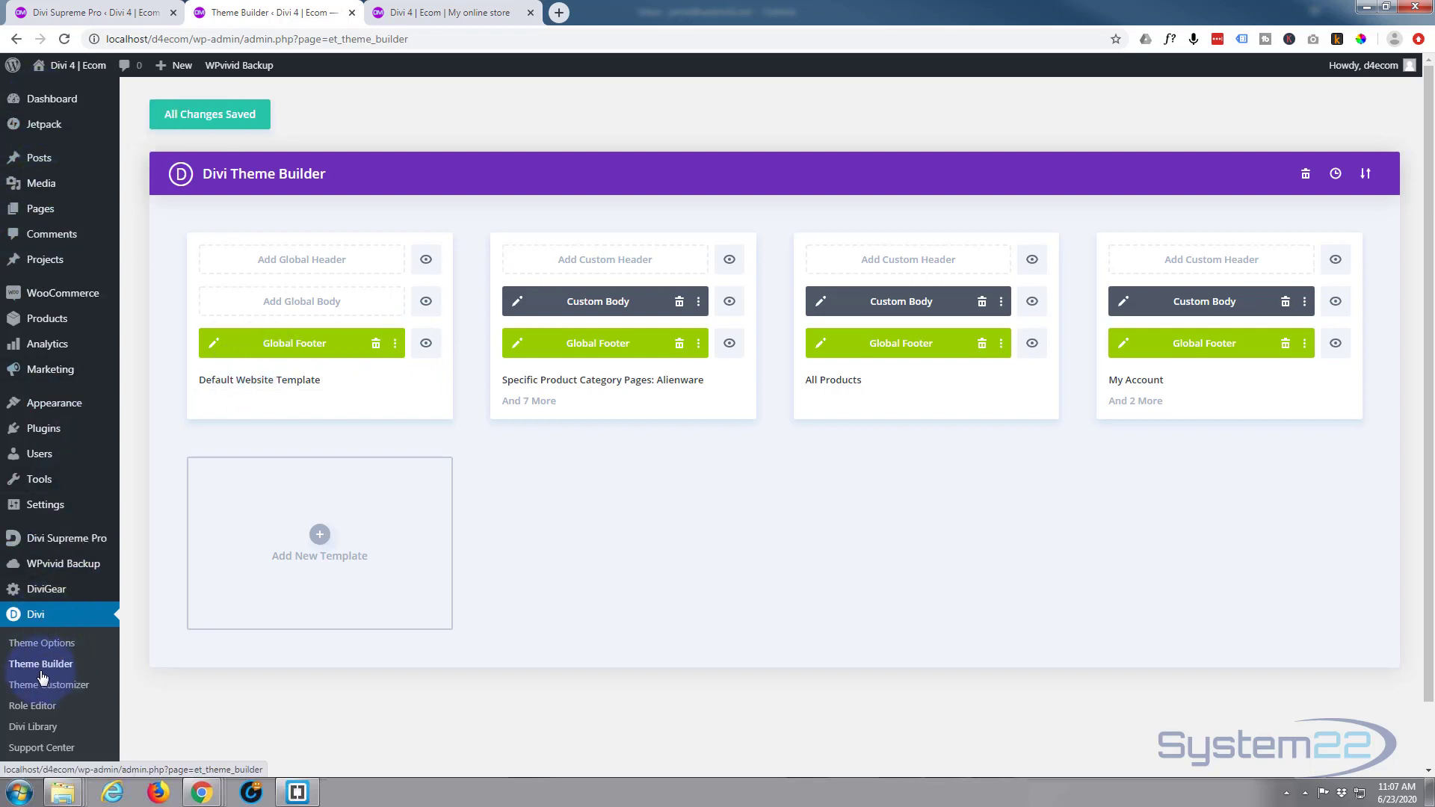
Open the Global Footer template for editing in the Divi Theme Builder.
left_click(213, 345)
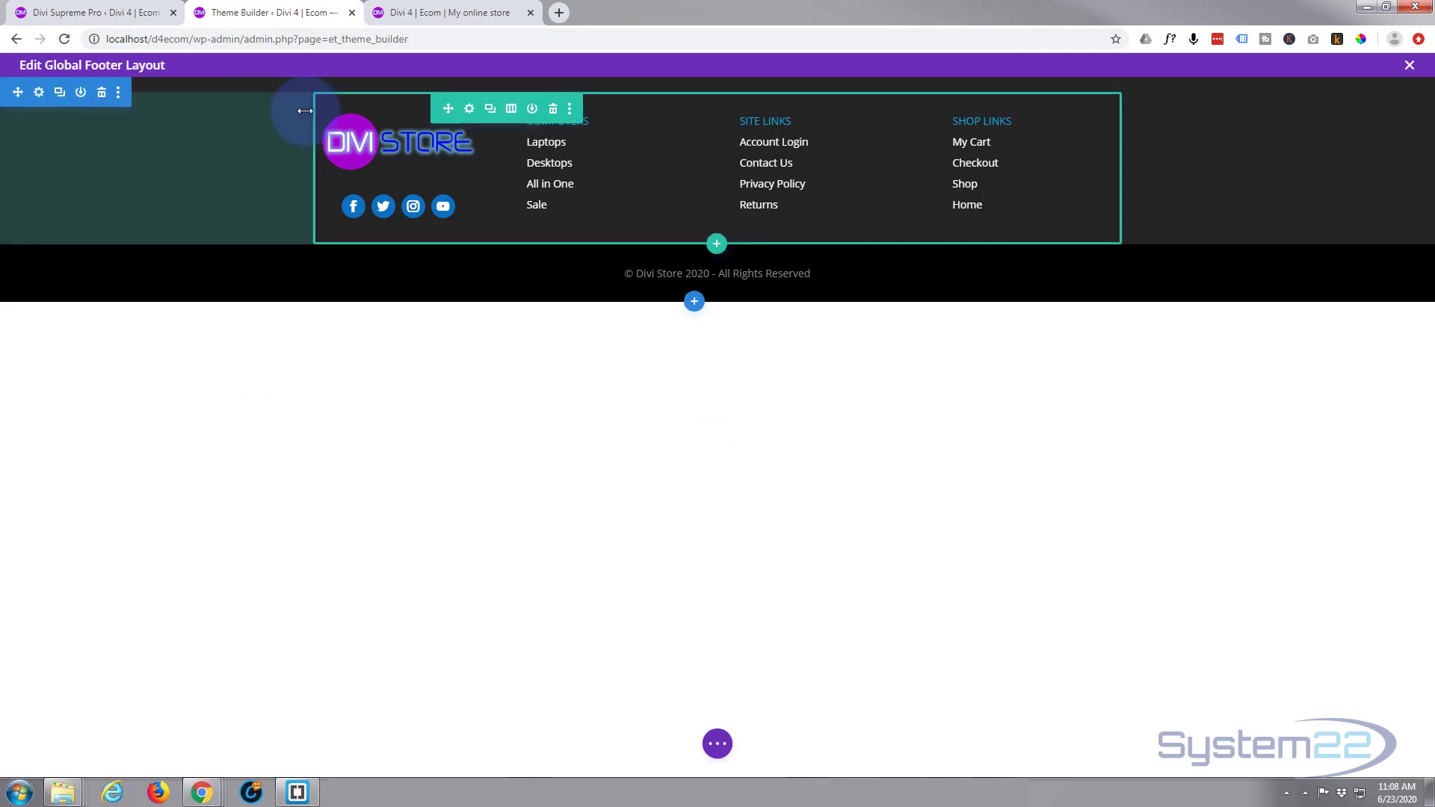
mouse_move(389, 152)
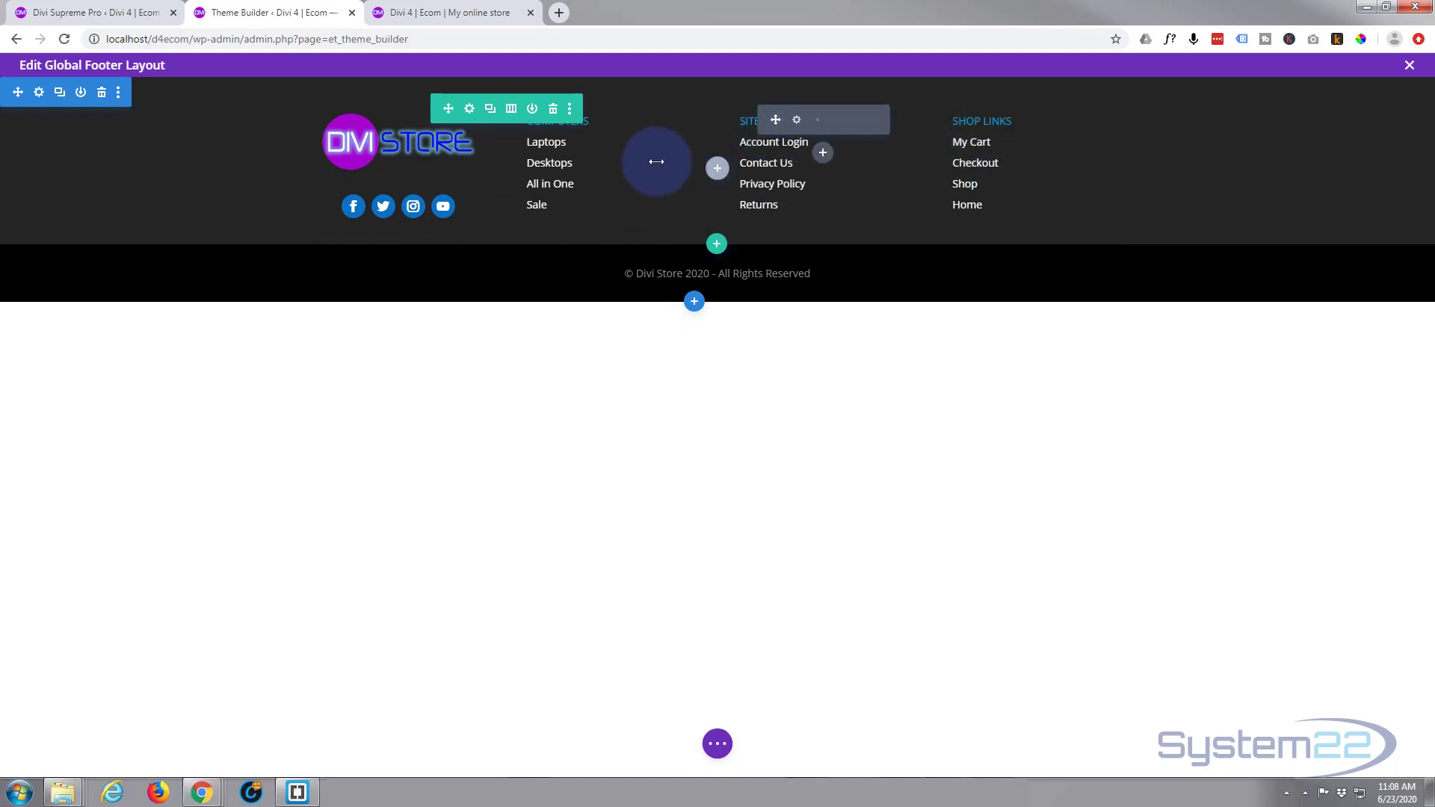
left_click_drag(533, 208, 549, 162)
left_click_drag(409, 147, 405, 155)
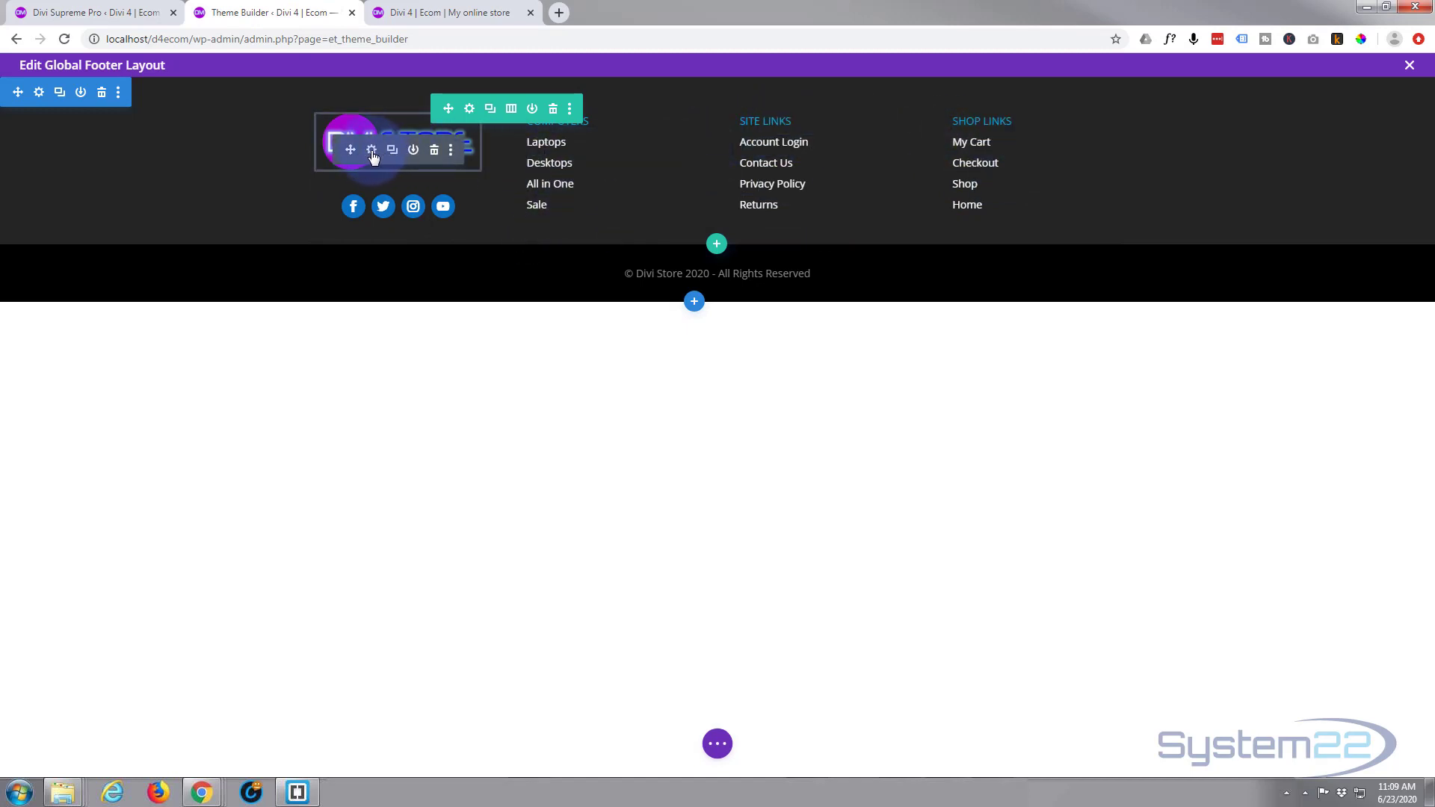
Bring up the footer logo image's Advanced Visibility options, checking the Divi Supreme Pro settings tab.
left_click(372, 152)
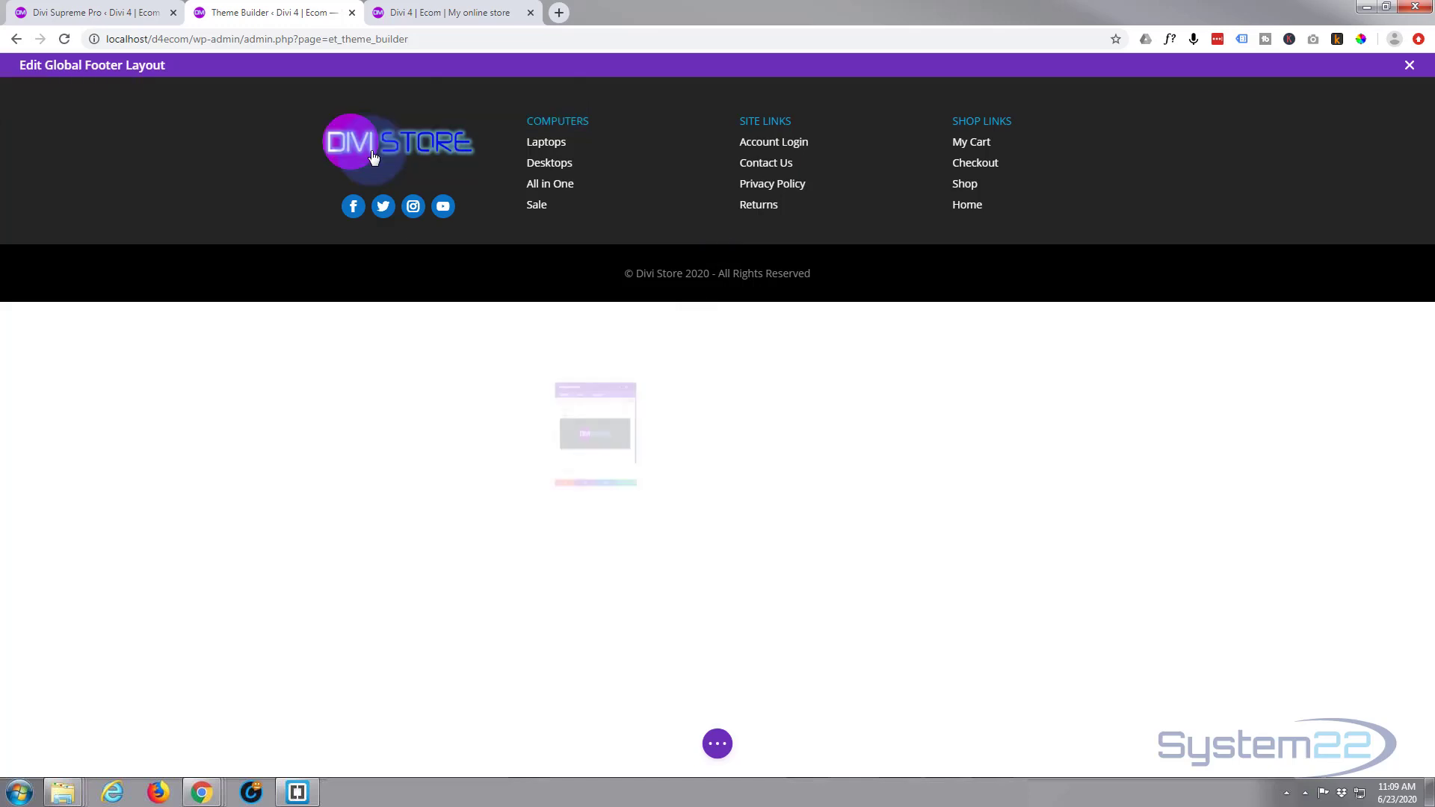
left_click(613, 259)
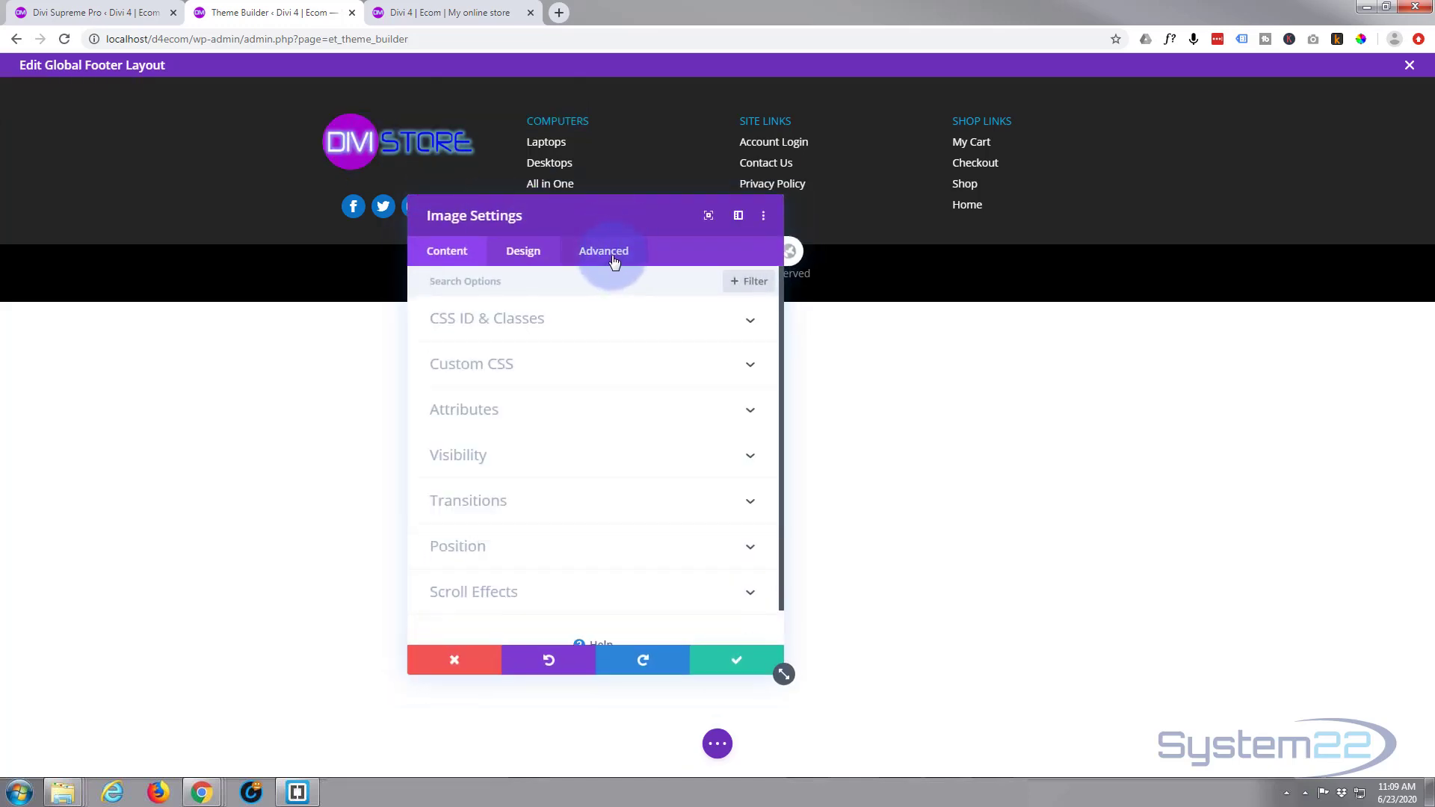
left_click(619, 451)
scroll(617, 434, "down", 1)
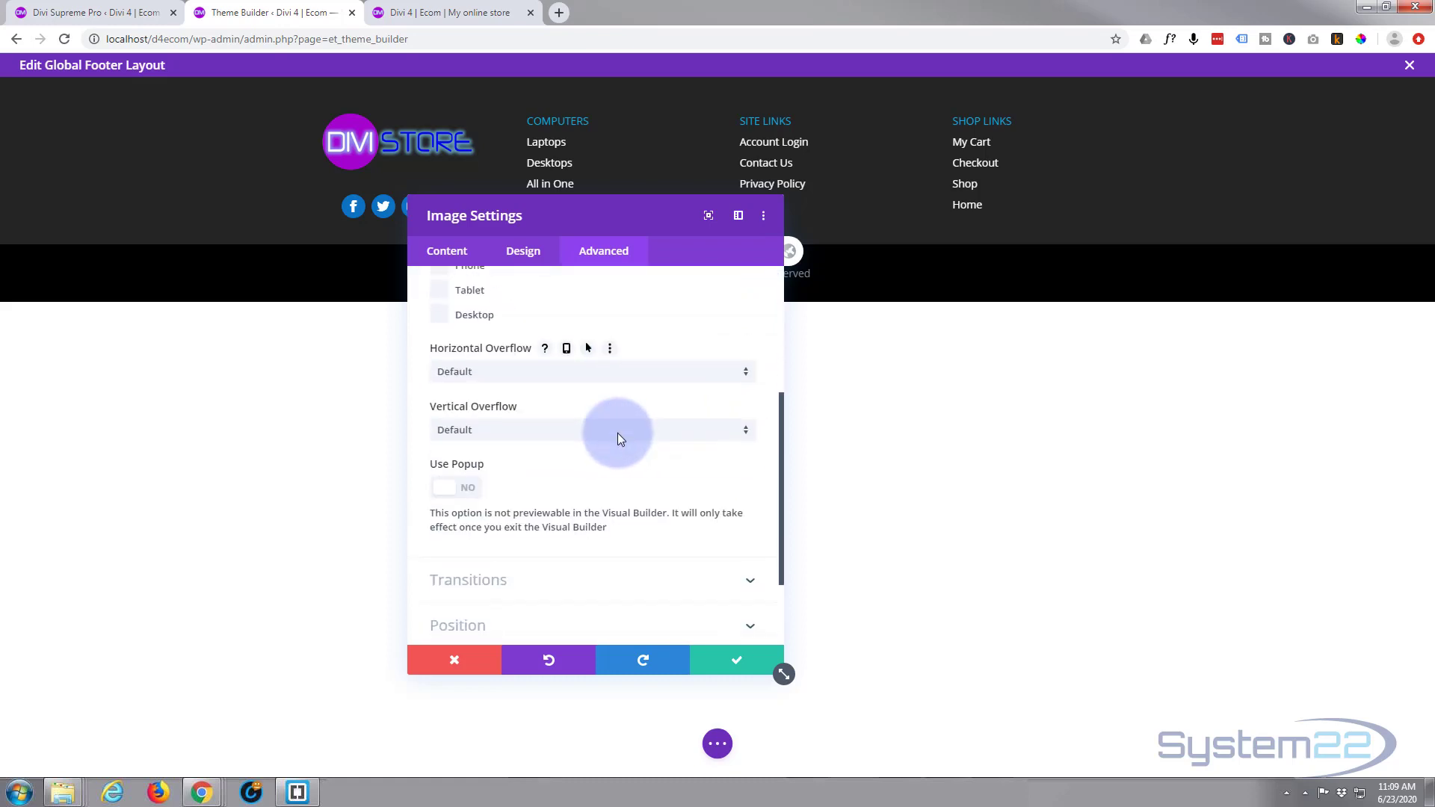
scroll(617, 433, "down", 1)
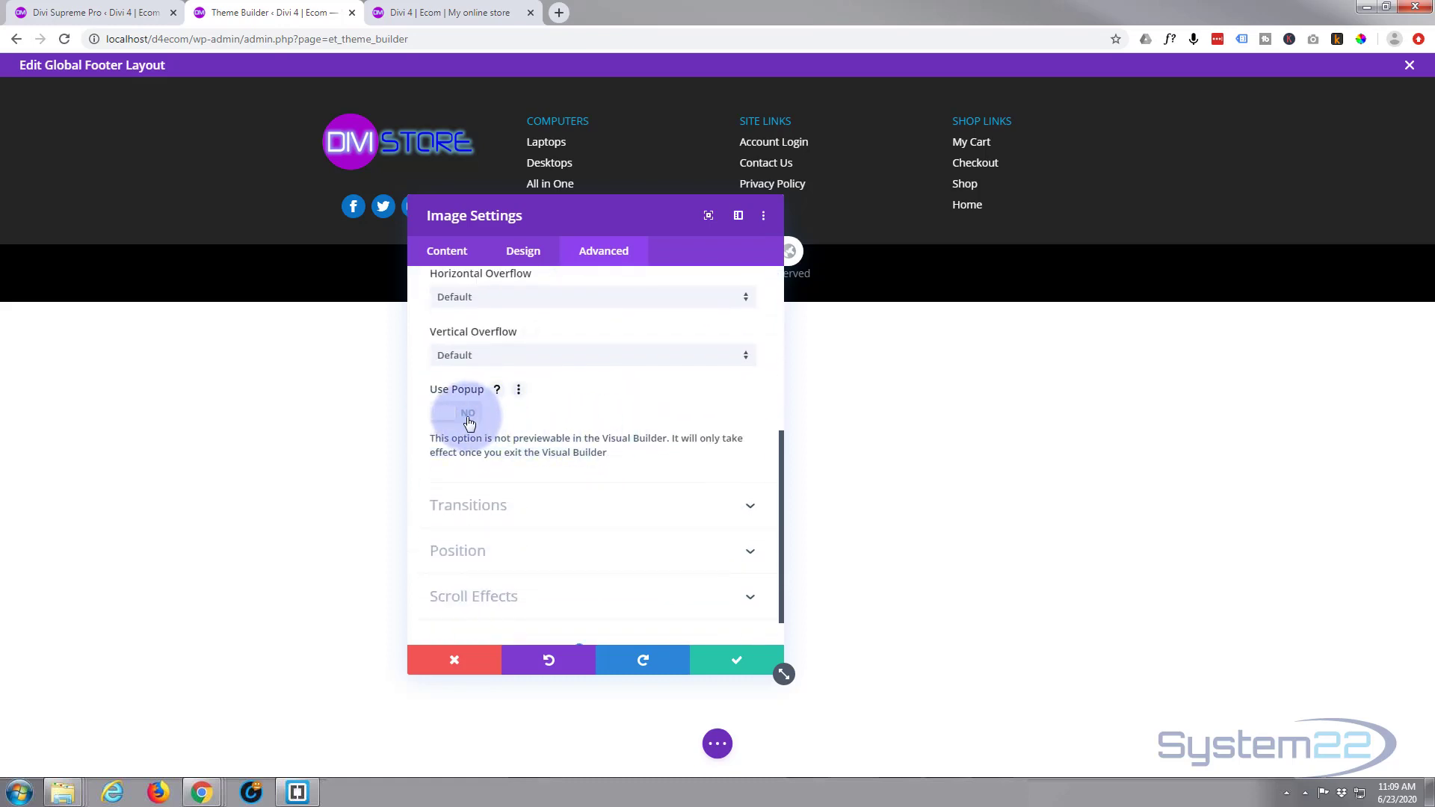
left_click(91, 12)
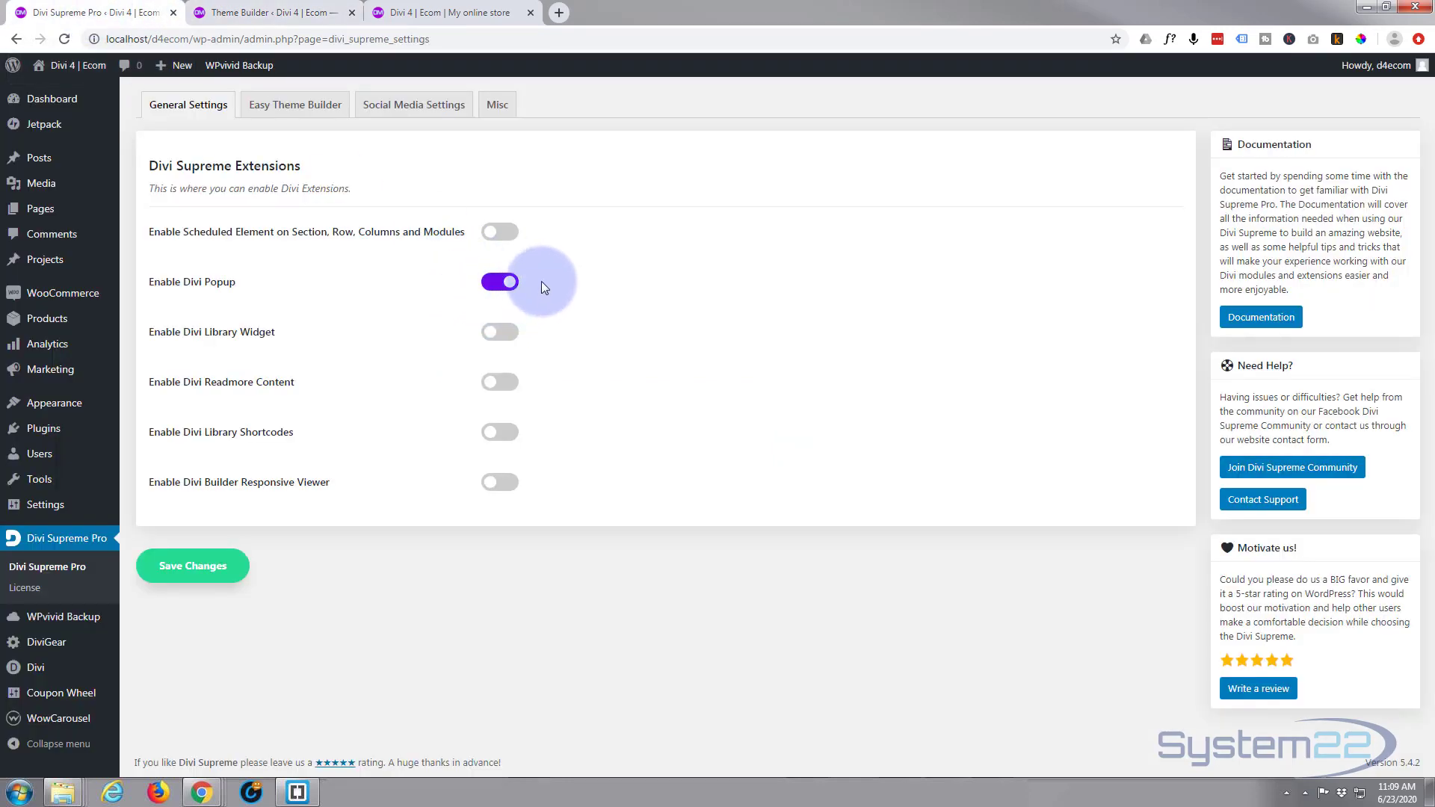
left_click(238, 13)
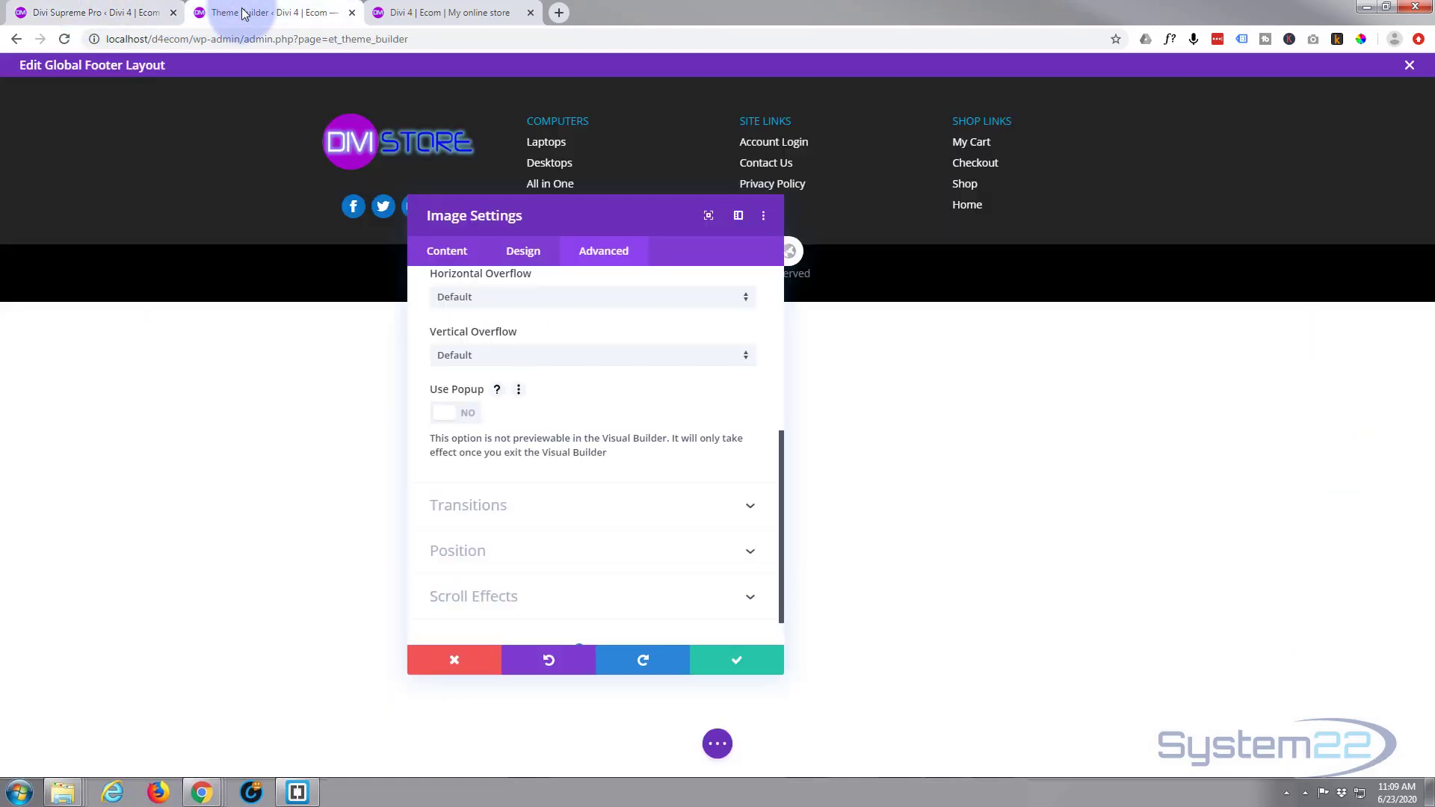
Enable Use Popup on the logo with the Cookie library layout, triggered on Page Load.
left_click(467, 415)
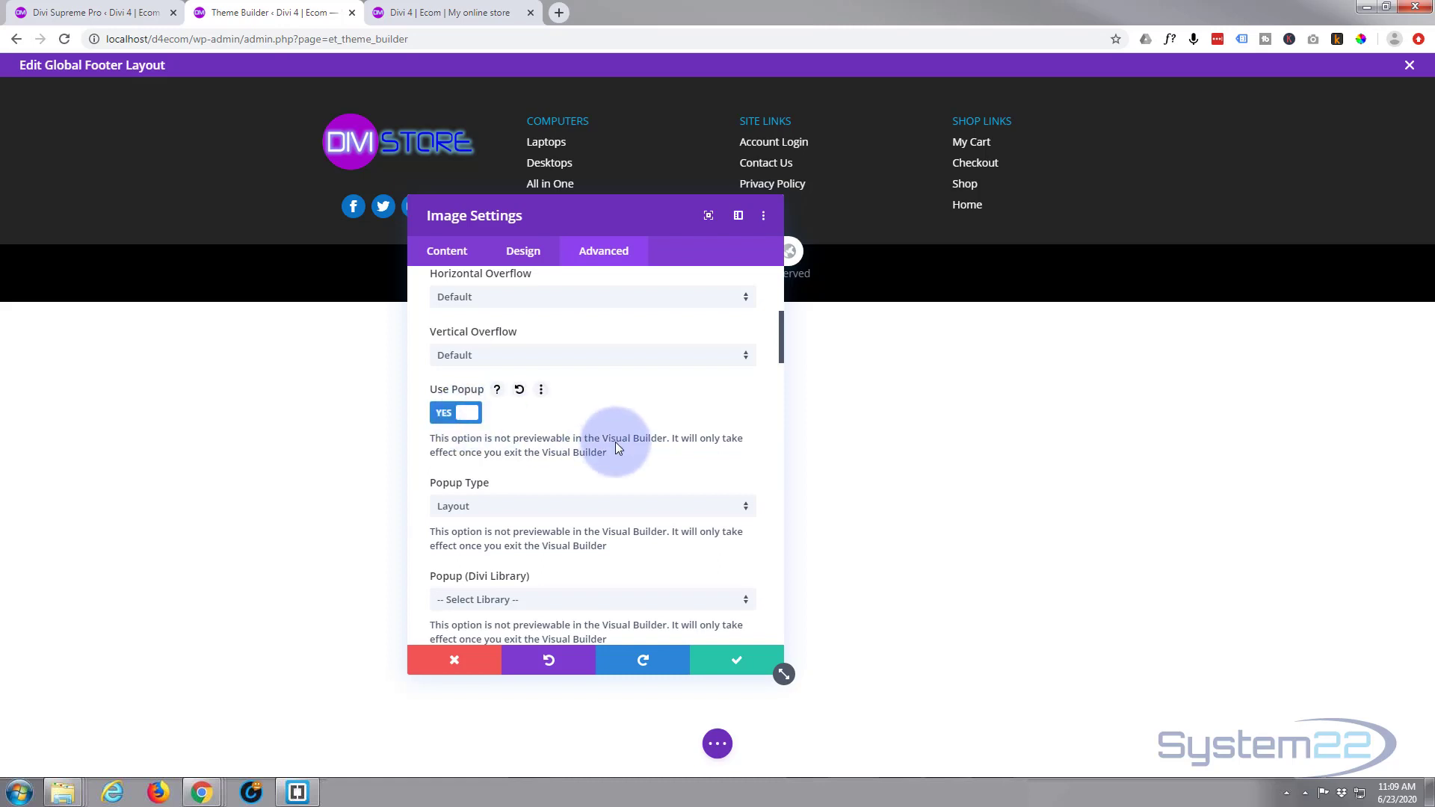
scroll(619, 442, "down", 2)
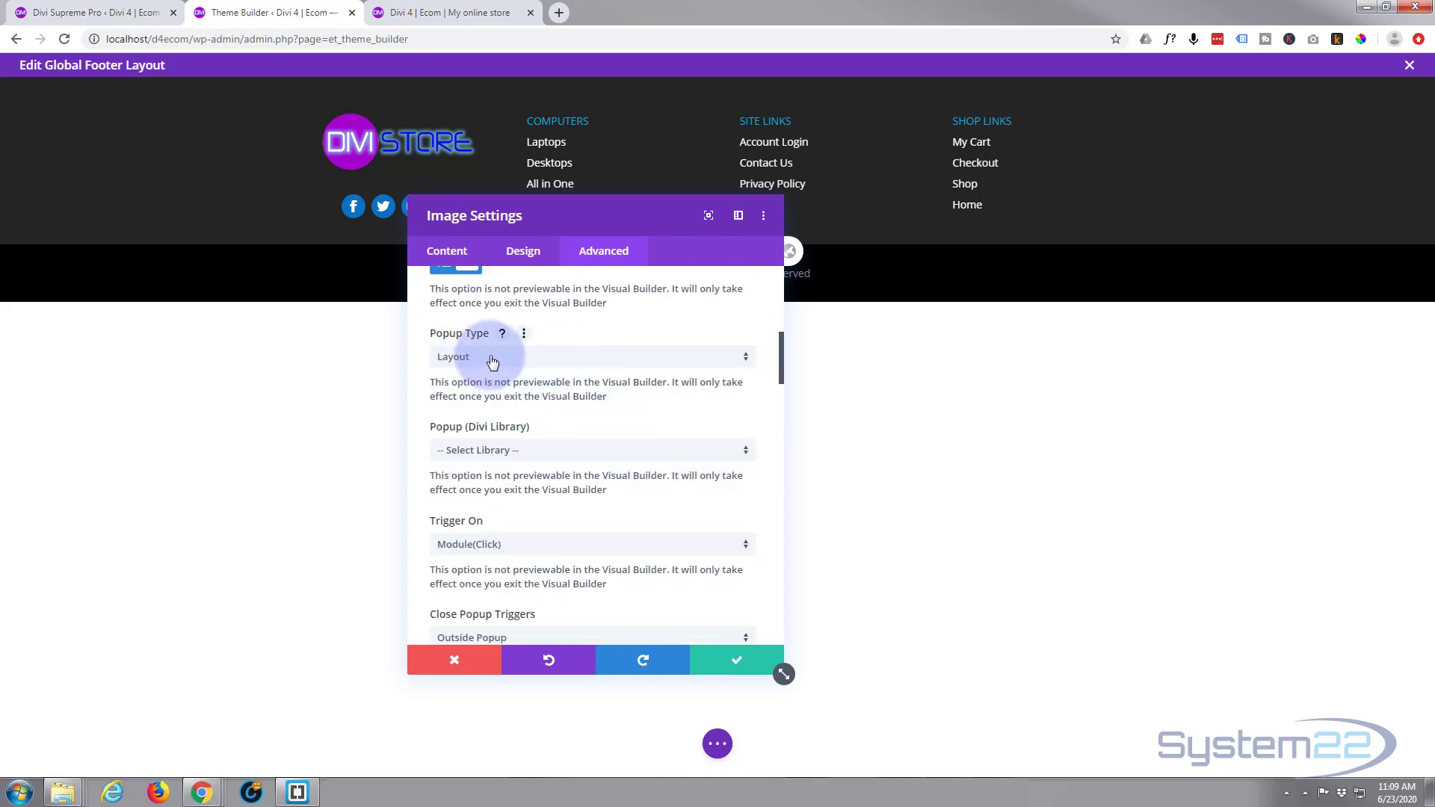
scroll(554, 374, "down", 1)
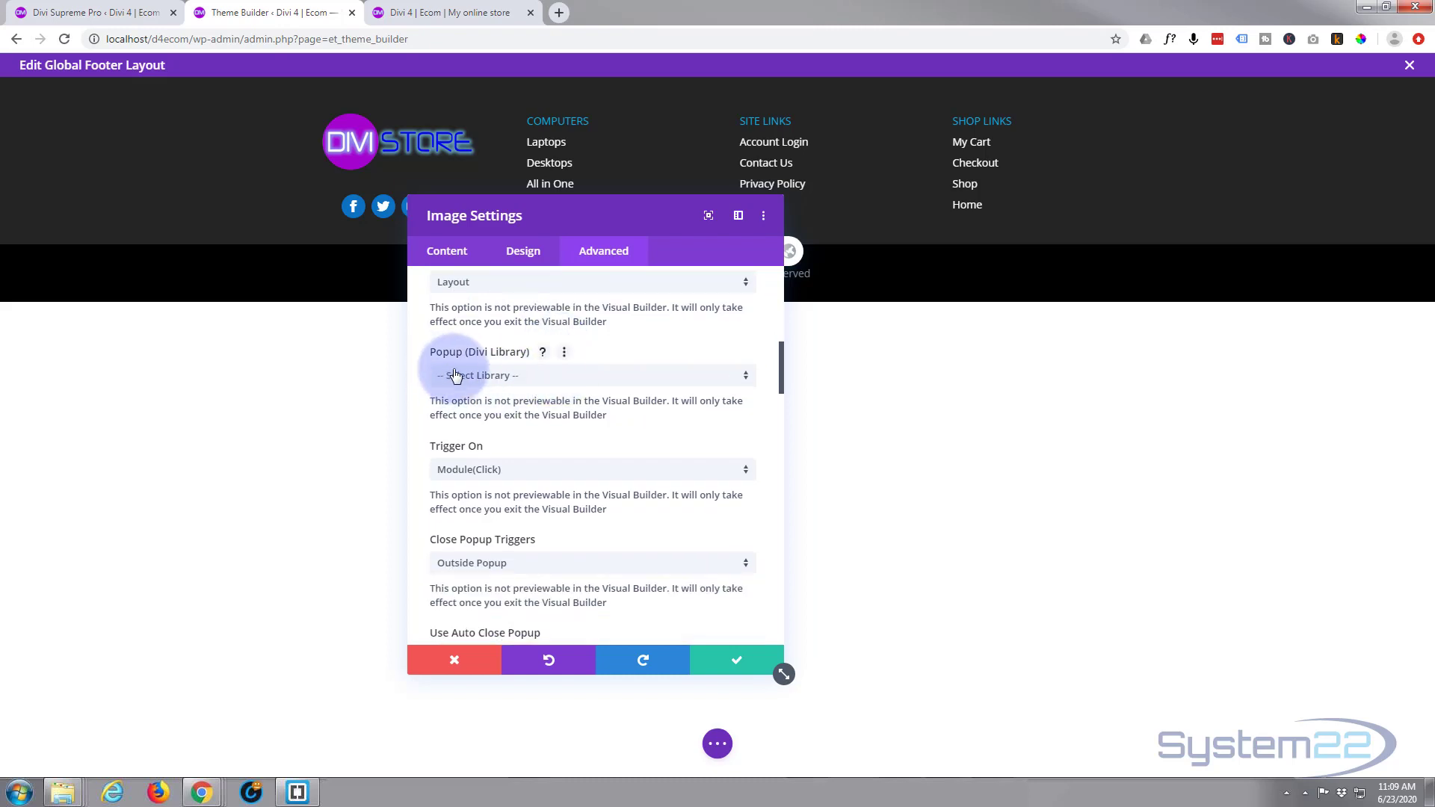
left_click(546, 380)
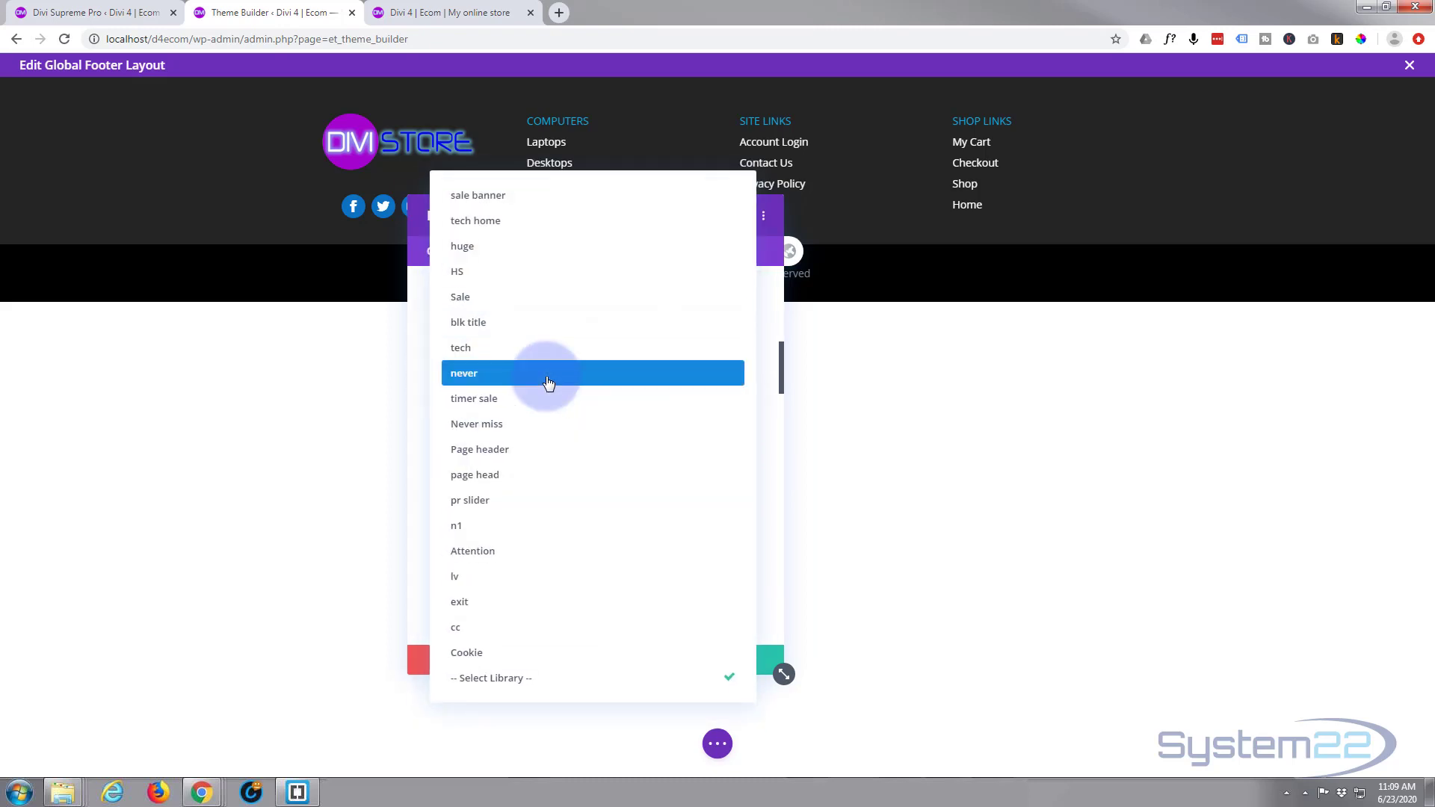
left_click(488, 655)
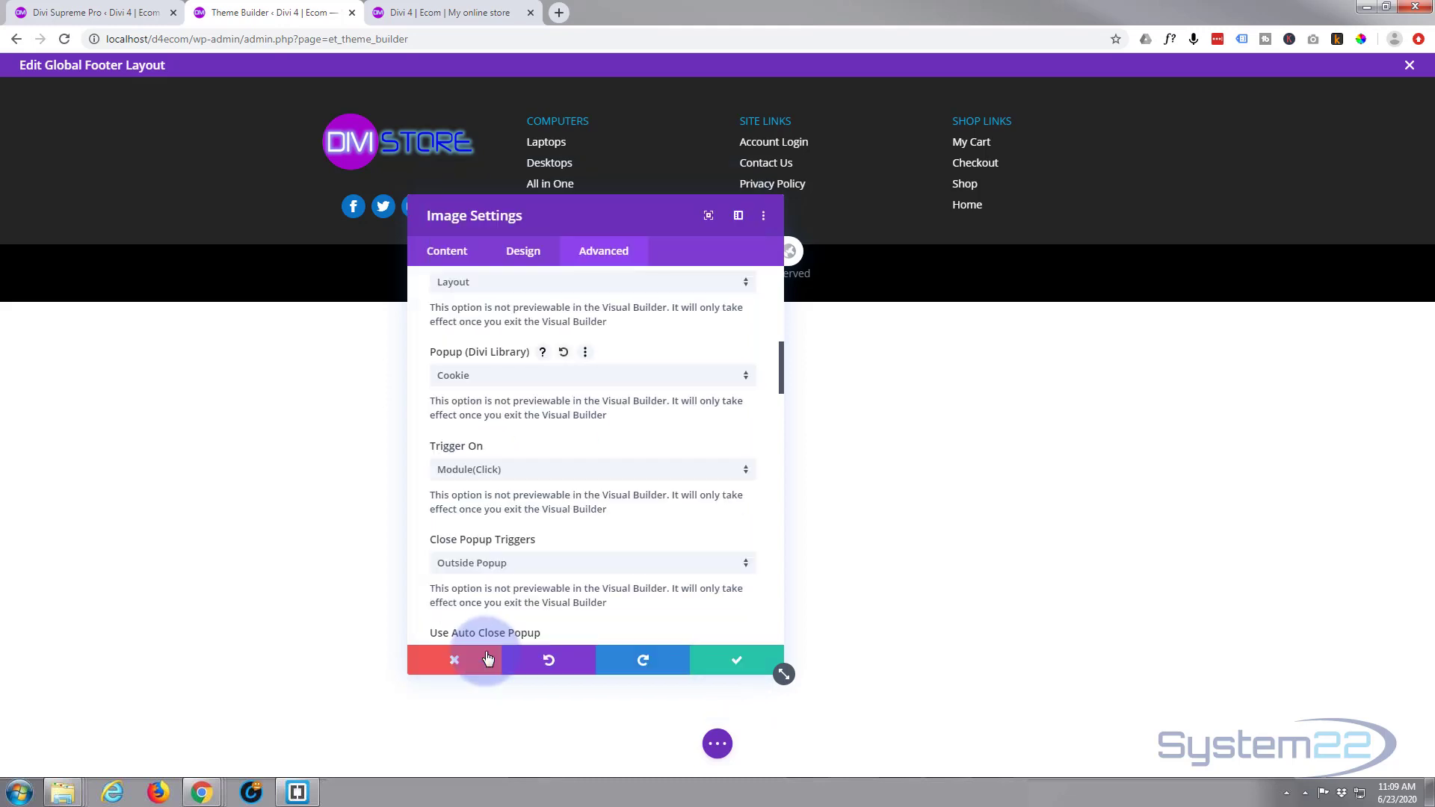
scroll(531, 429, "down", 1)
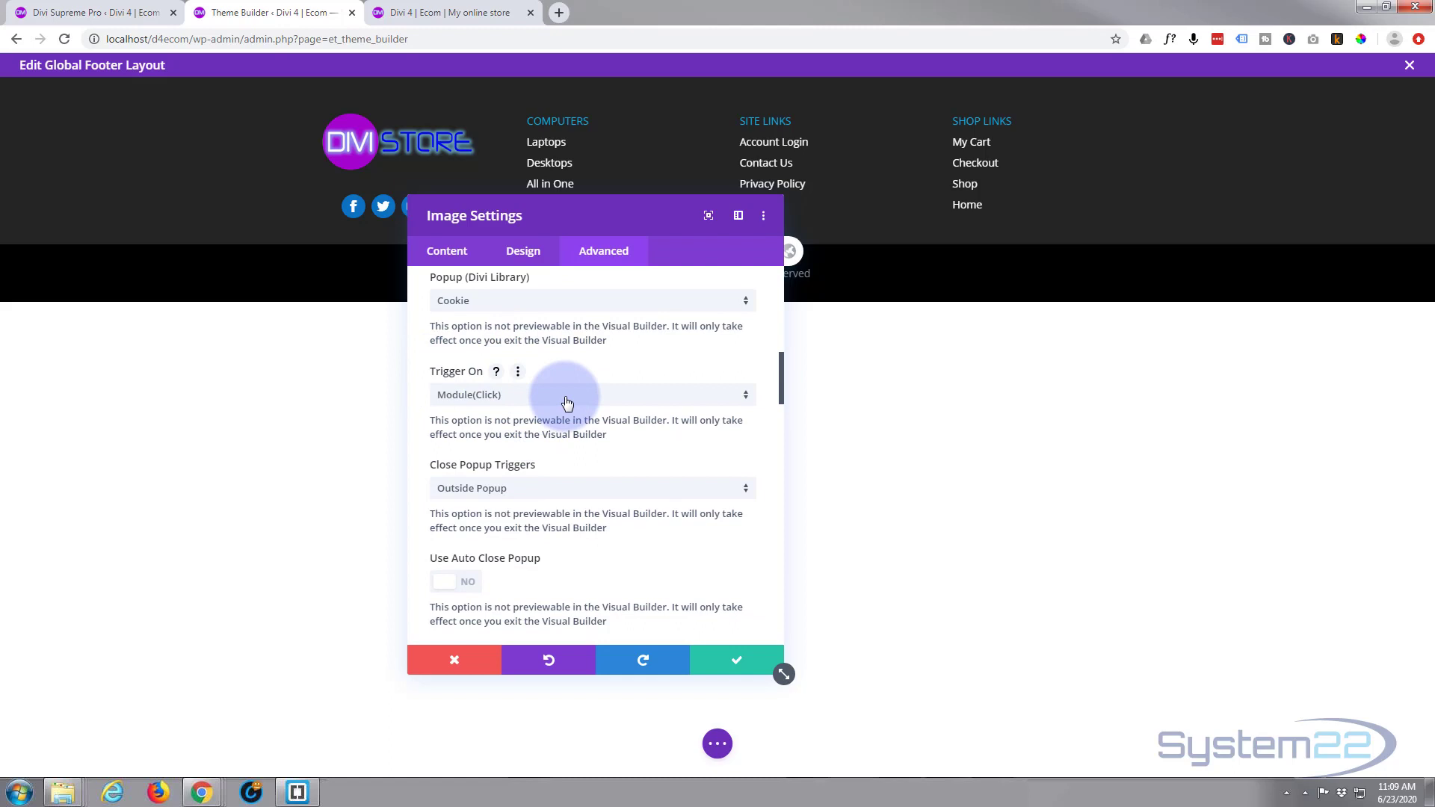
left_click(538, 399)
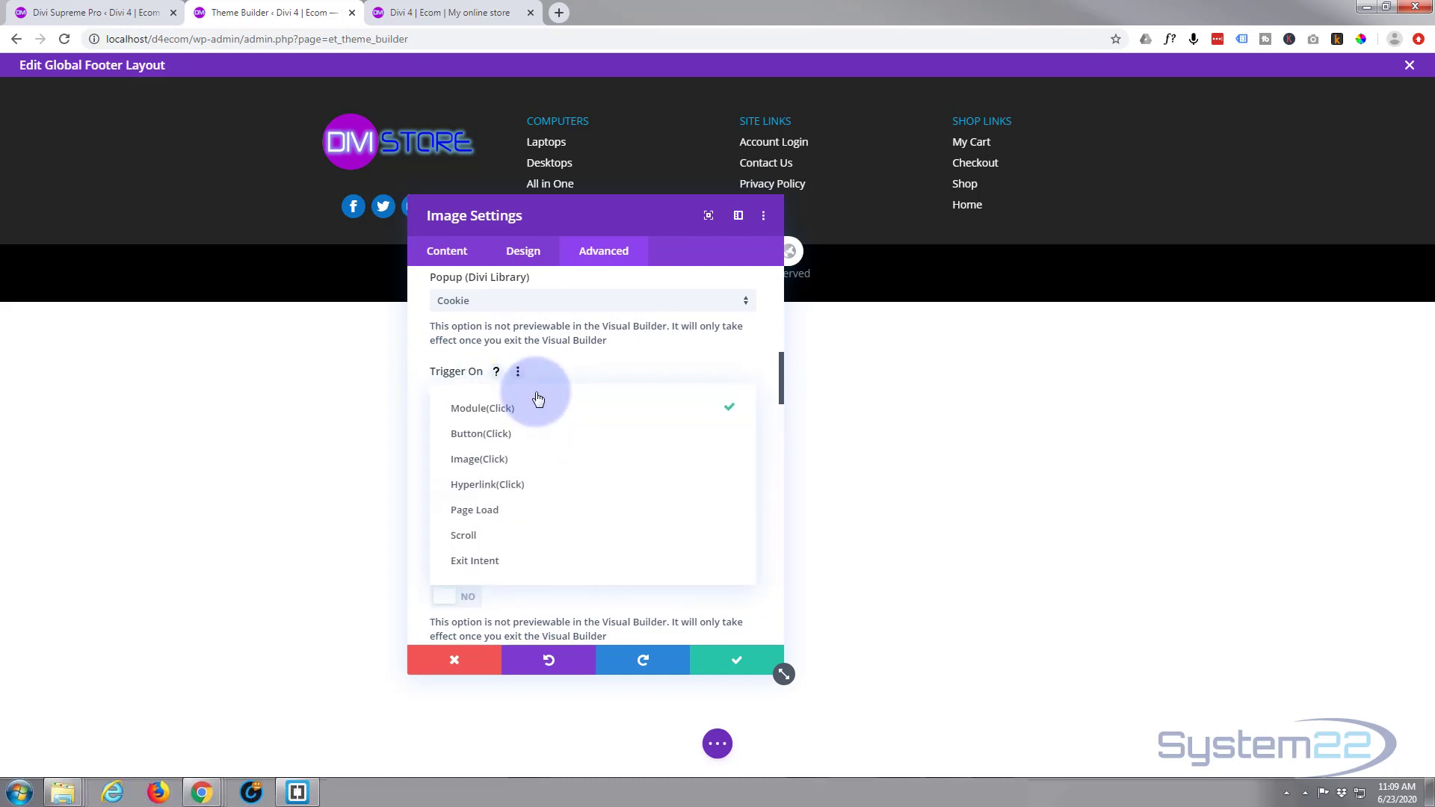
left_click(512, 518)
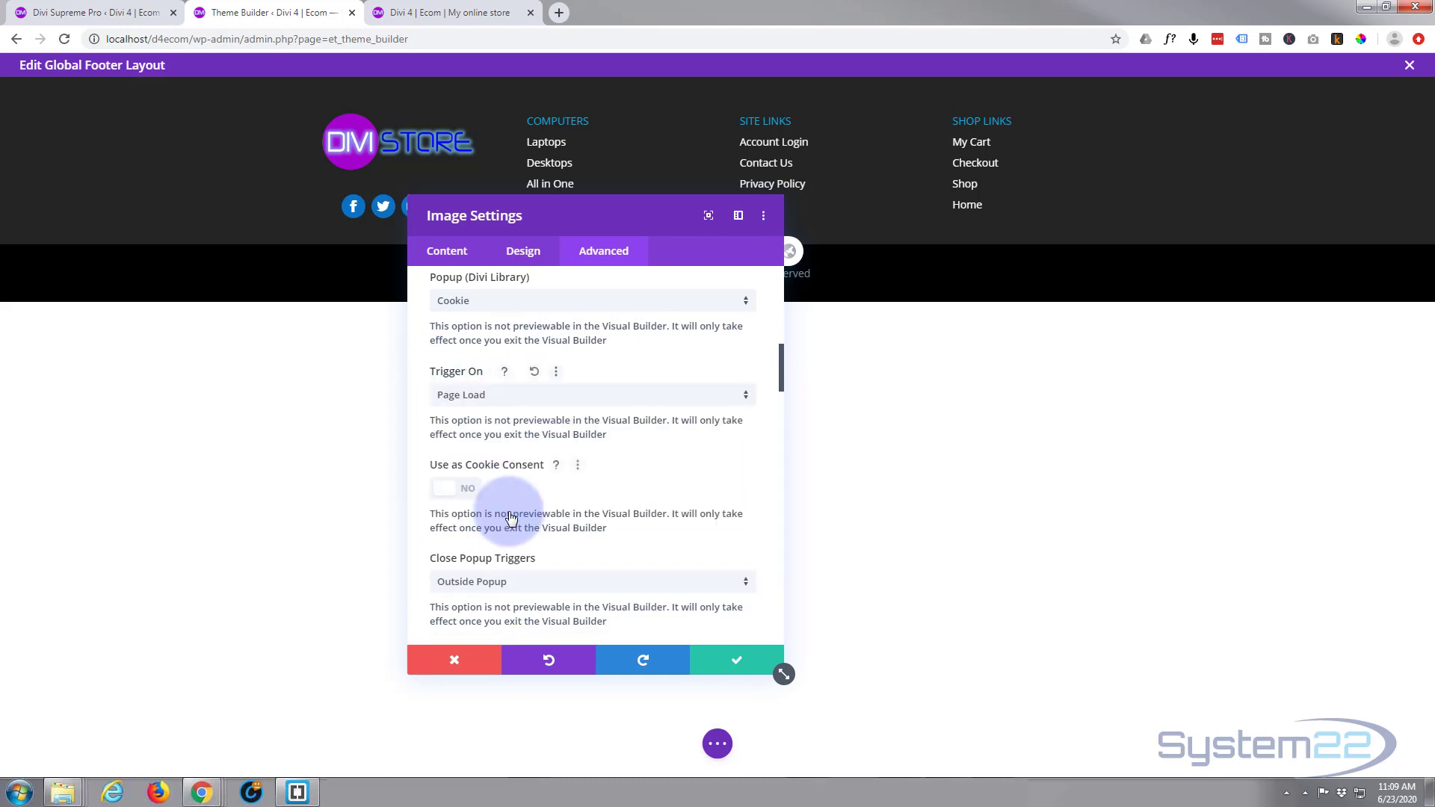
Mark the popup as a cookie consent with Cookie Expiry set to 0.
scroll(571, 455, "down", 1)
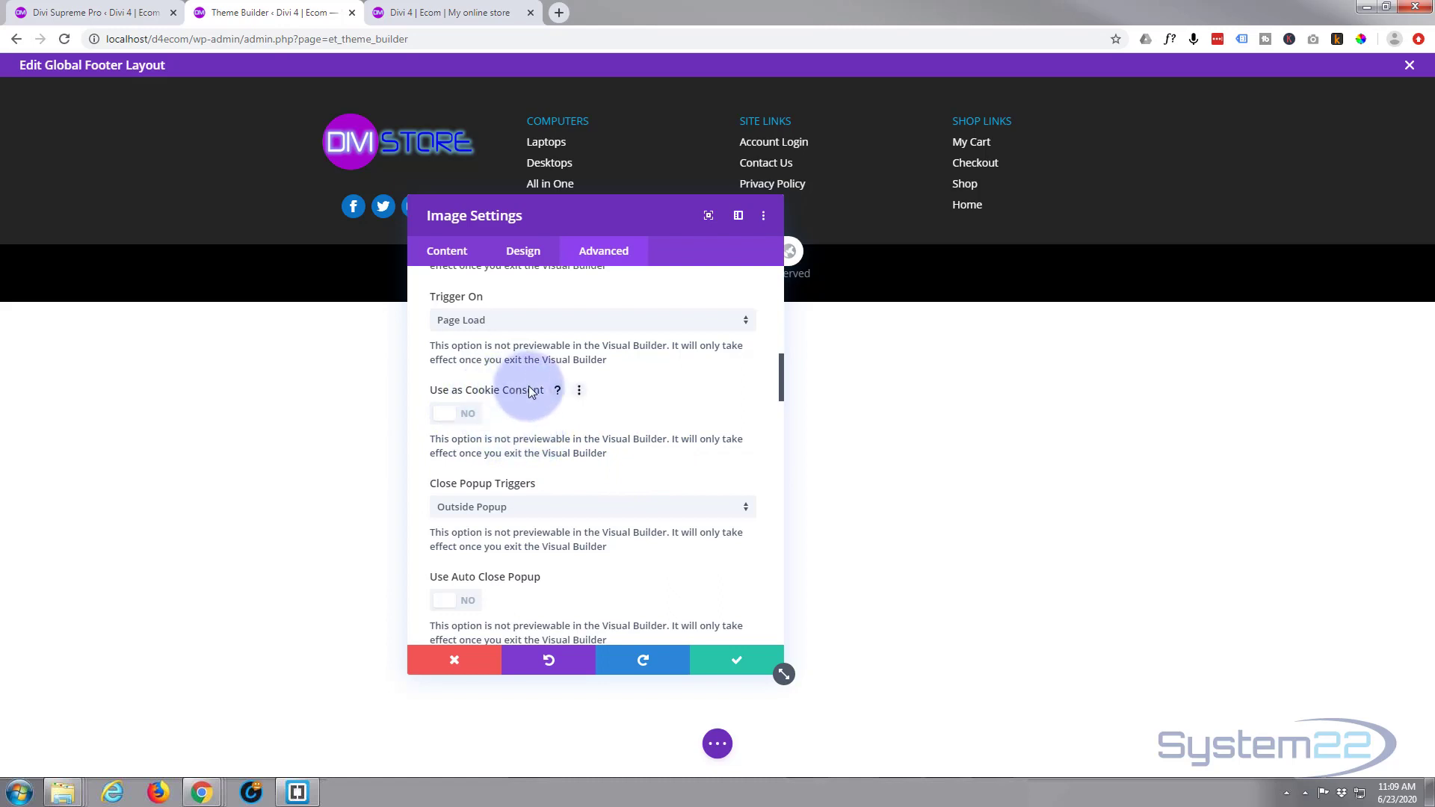
left_click(557, 391)
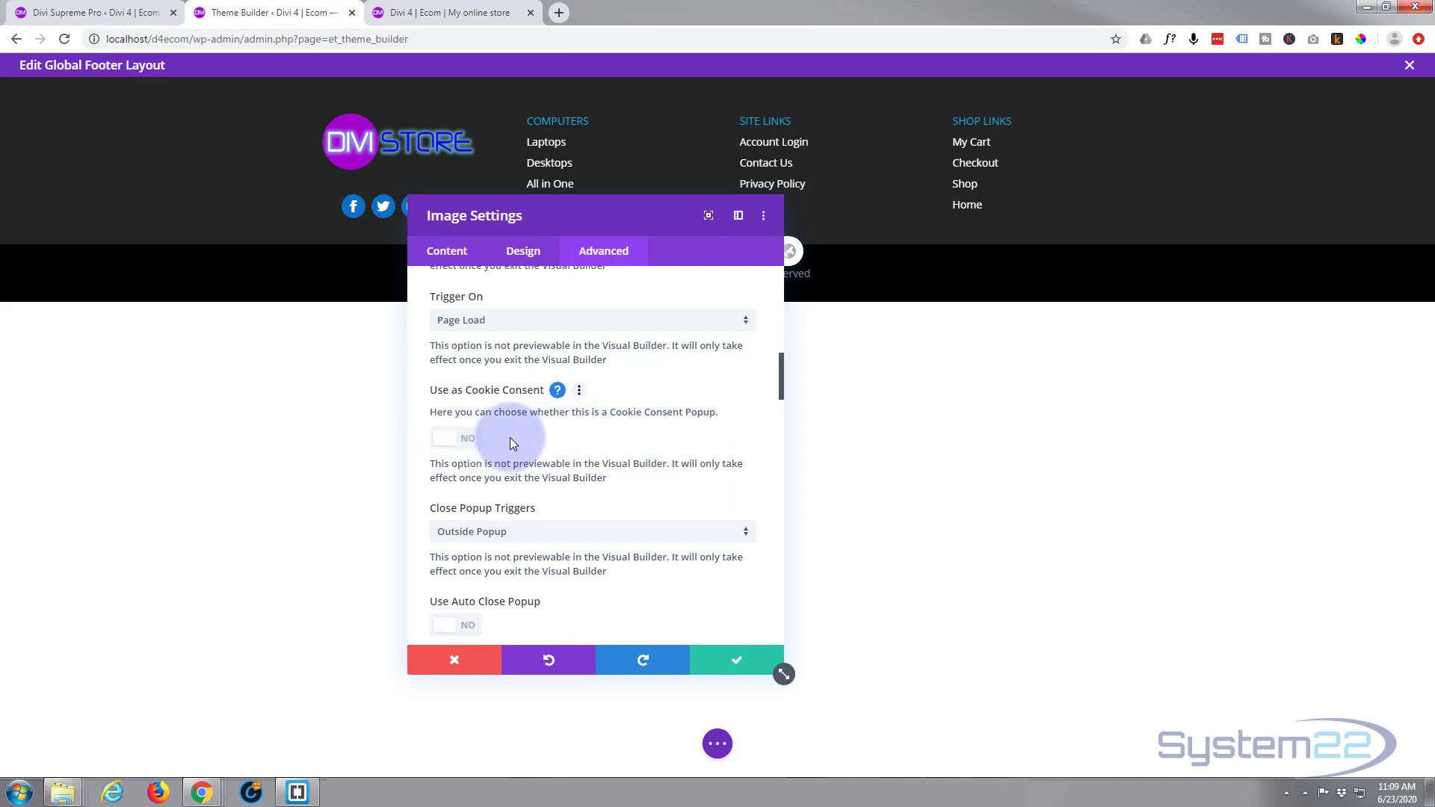
left_click(458, 443)
scroll(527, 435, "down", 1)
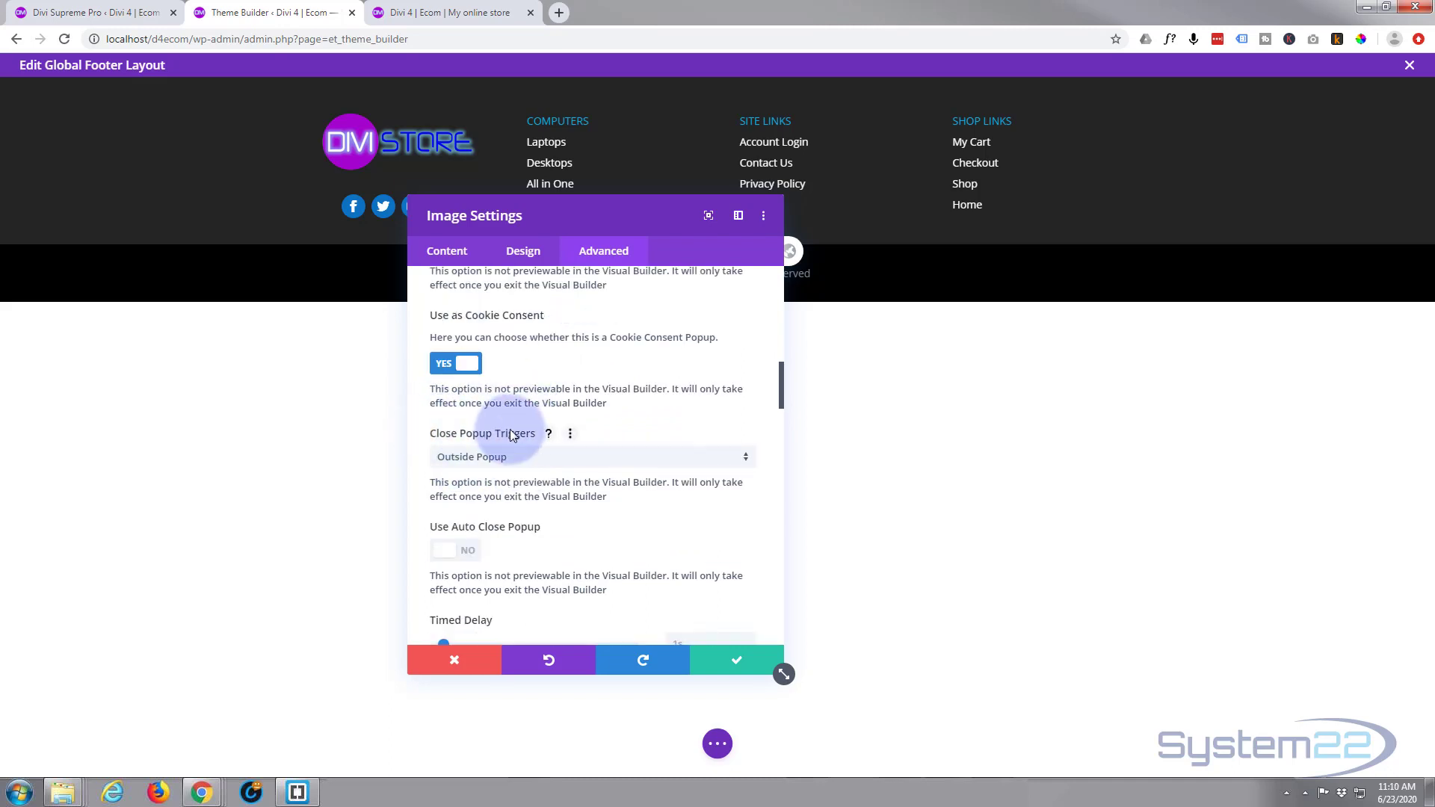
scroll(644, 429, "down", 2)
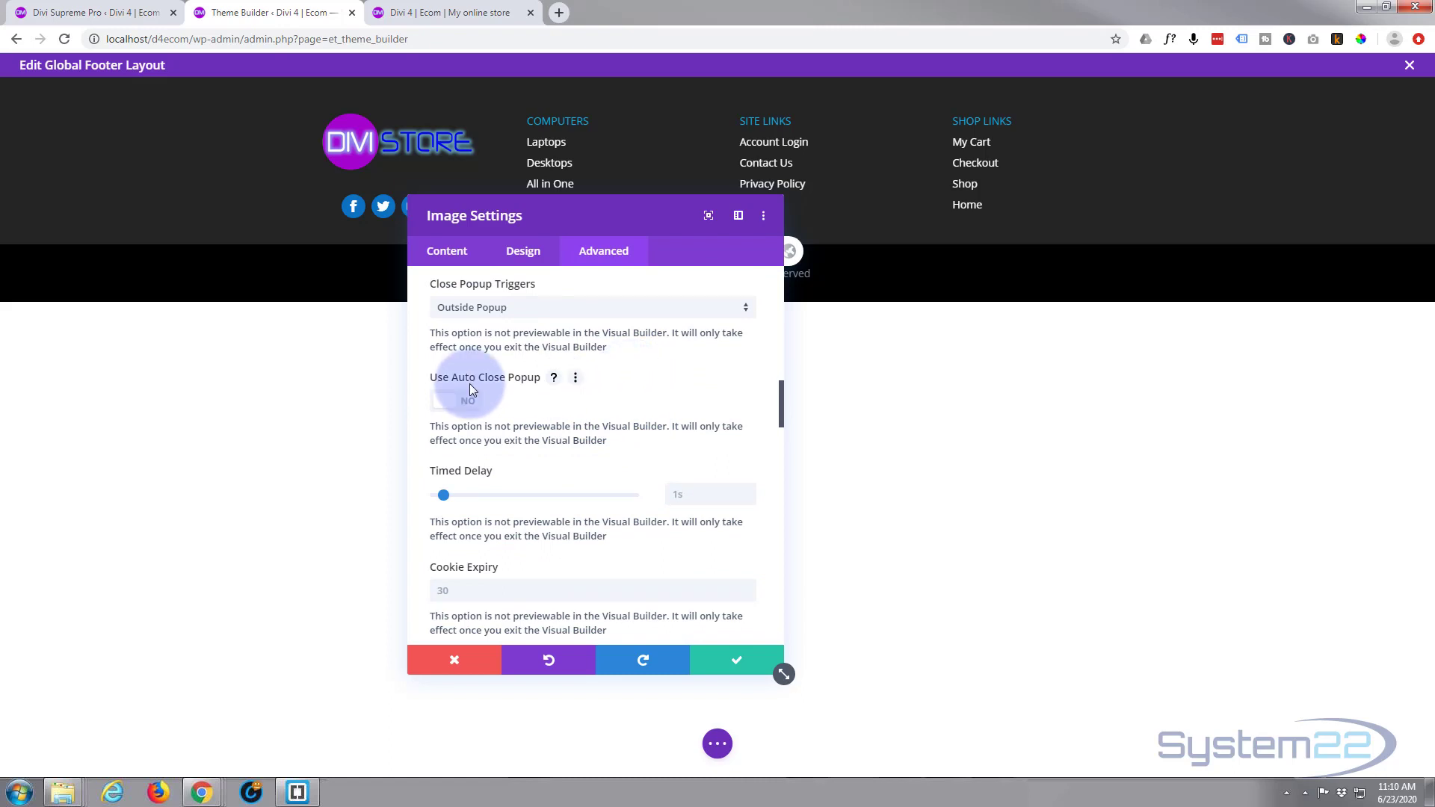
scroll(469, 384, "down", 1)
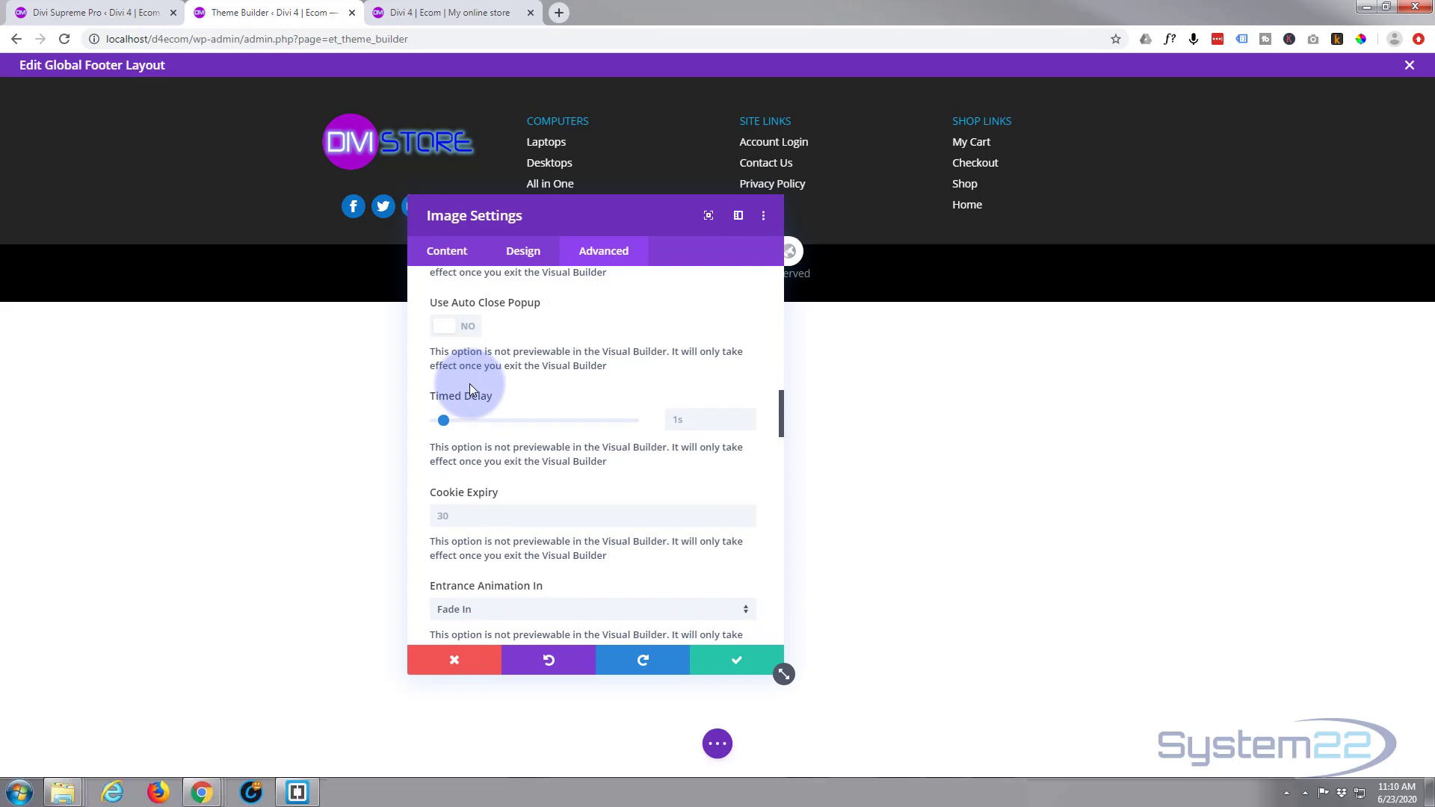
scroll(470, 384, "down", 2)
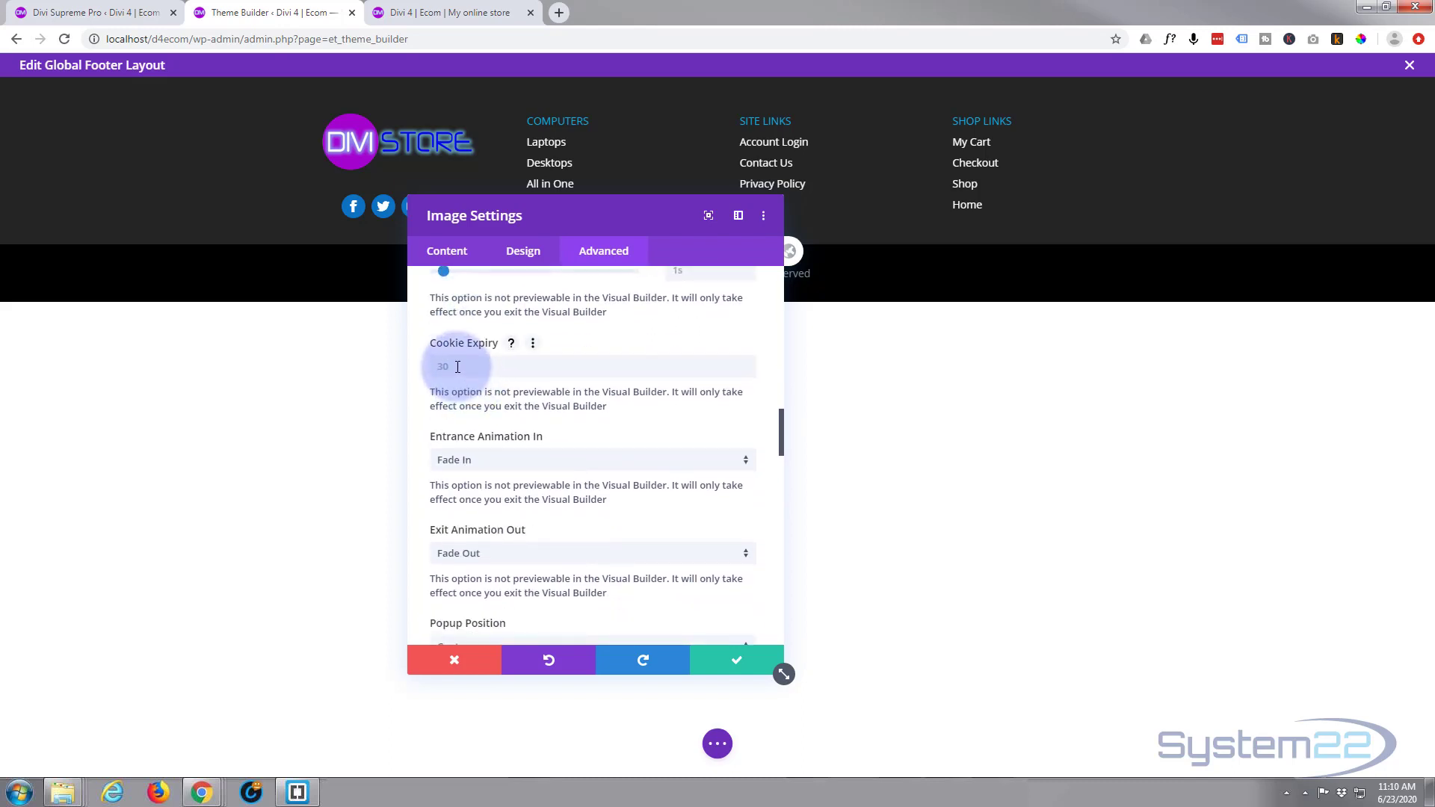
left_click(457, 367)
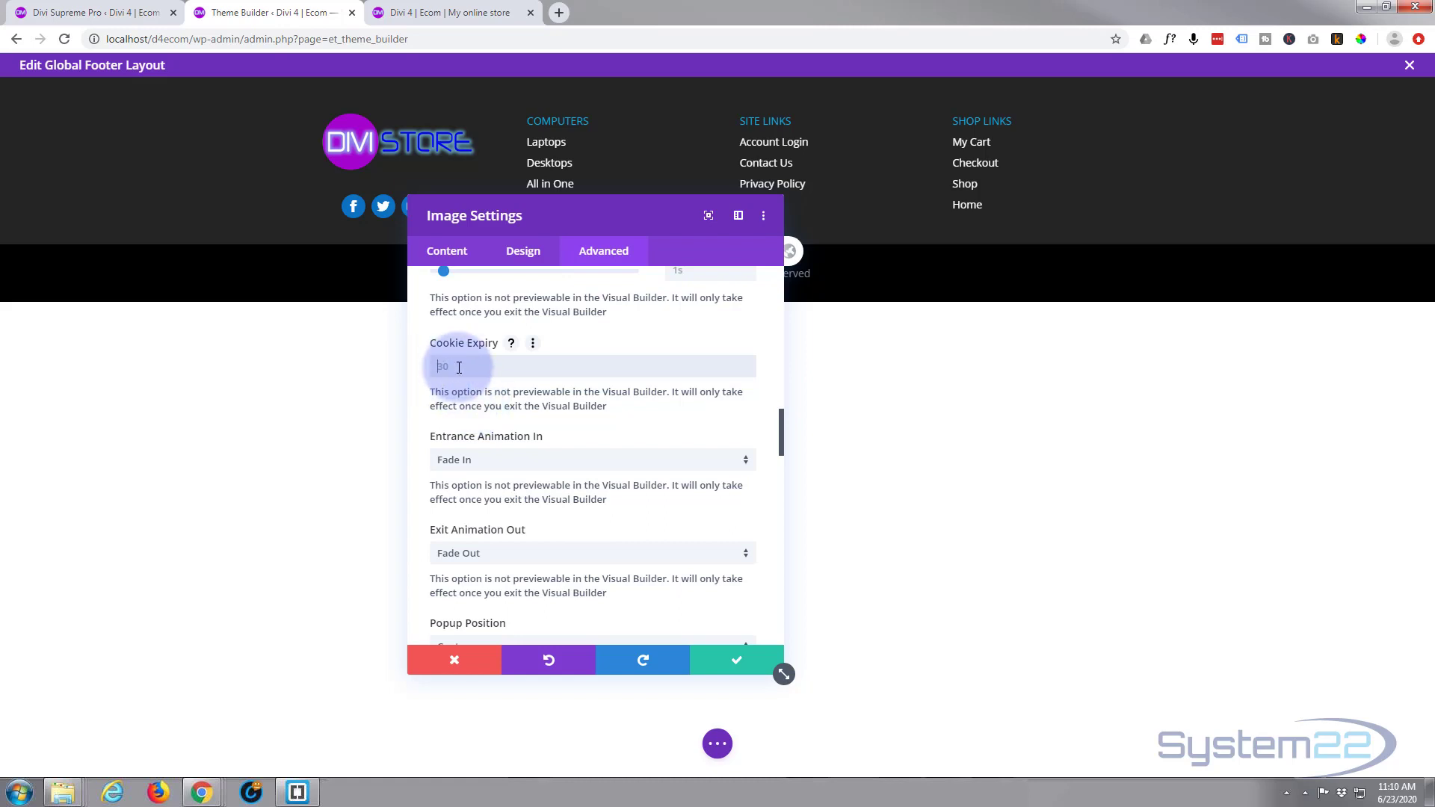
type("0")
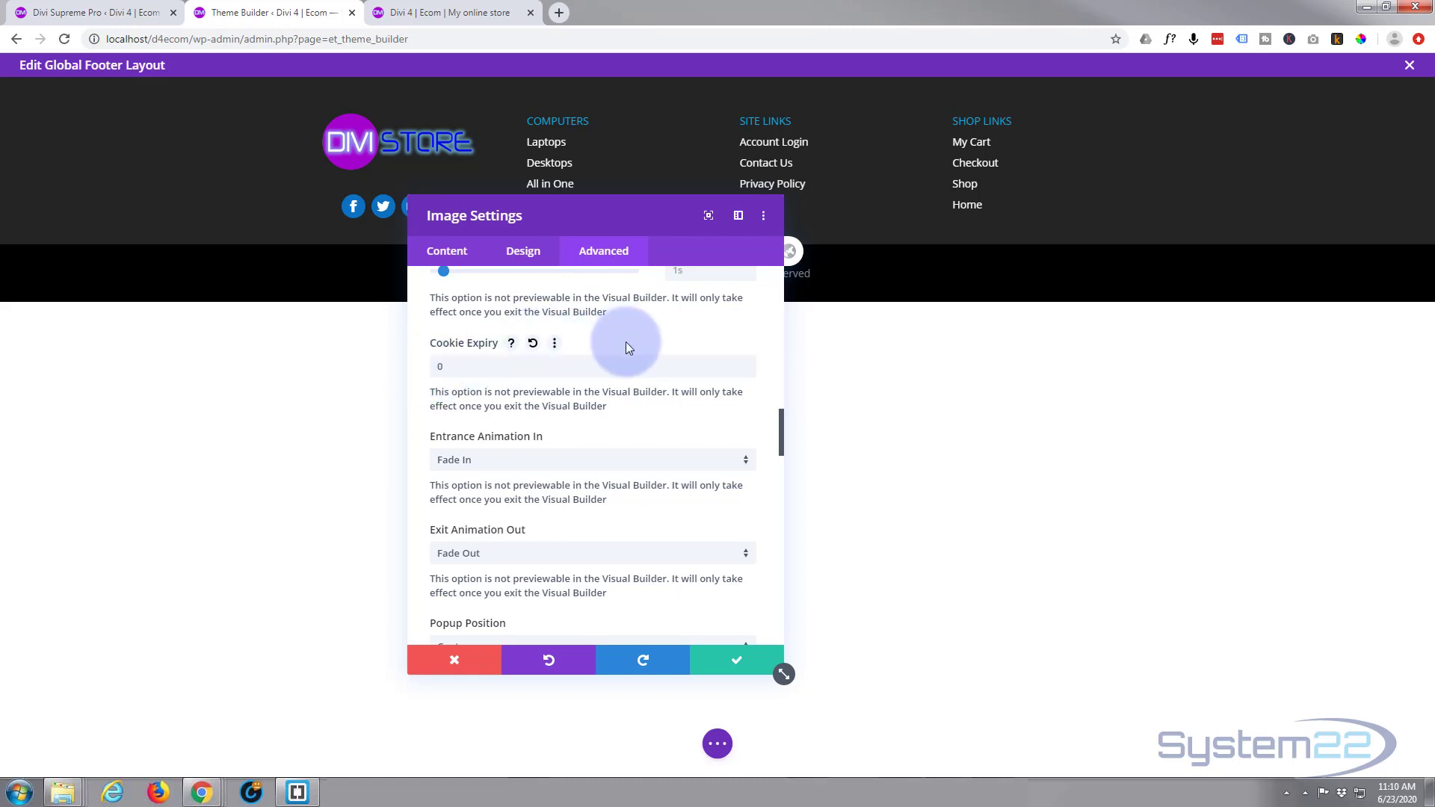
Keep the Fade In entrance and place the popup Fixed at Bottom Center.
scroll(568, 351, "down", 1)
left_click(538, 385)
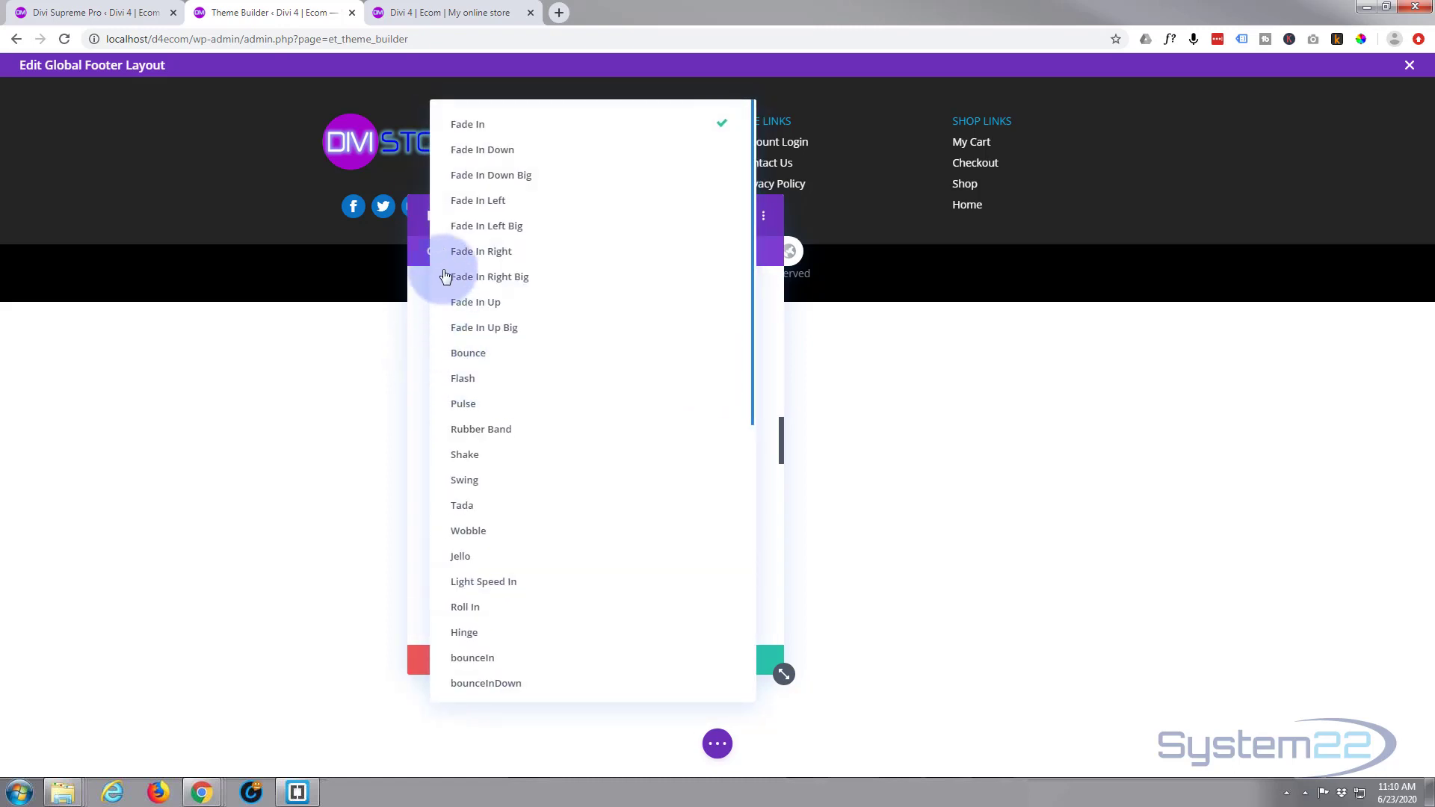
left_click(477, 131)
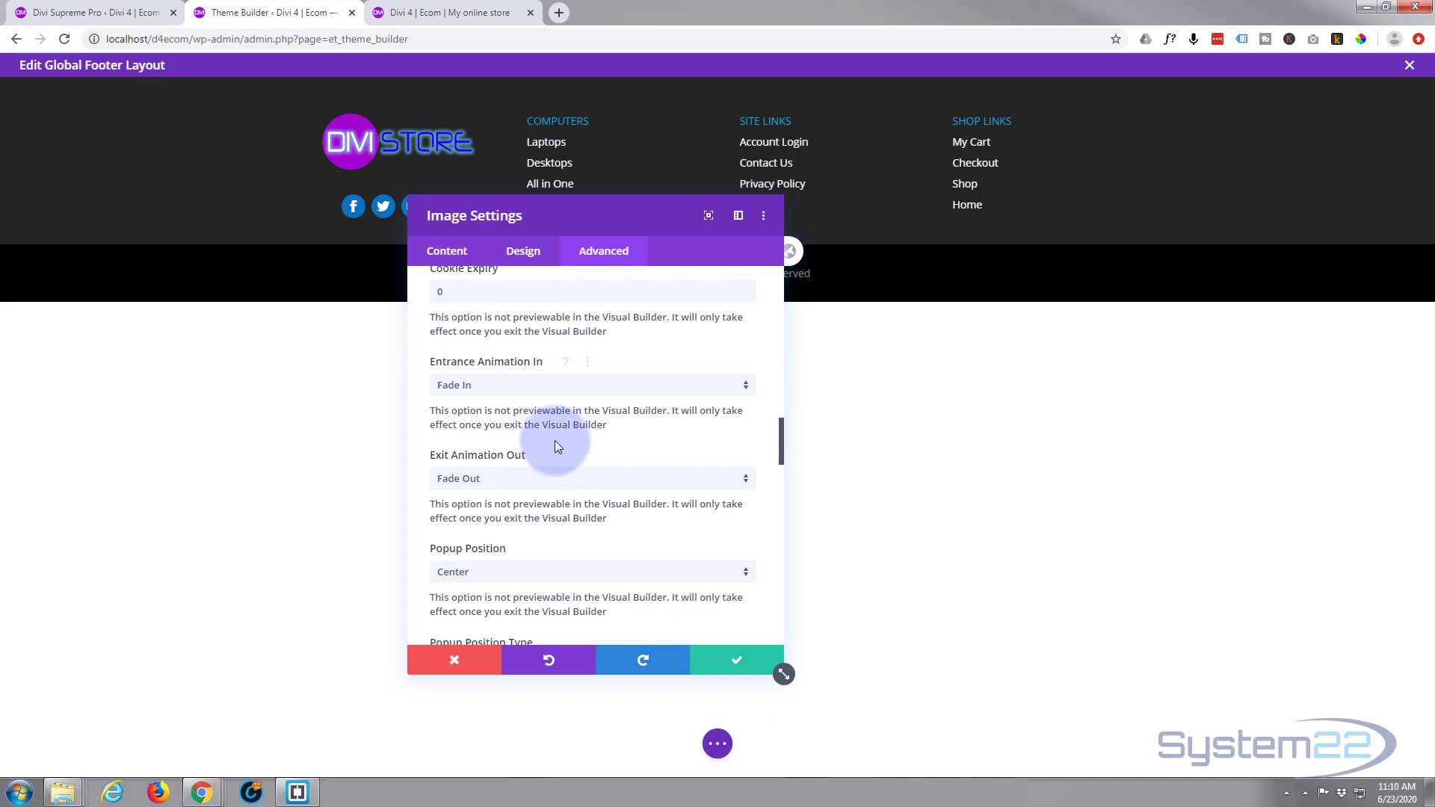
scroll(554, 441, "down", 1)
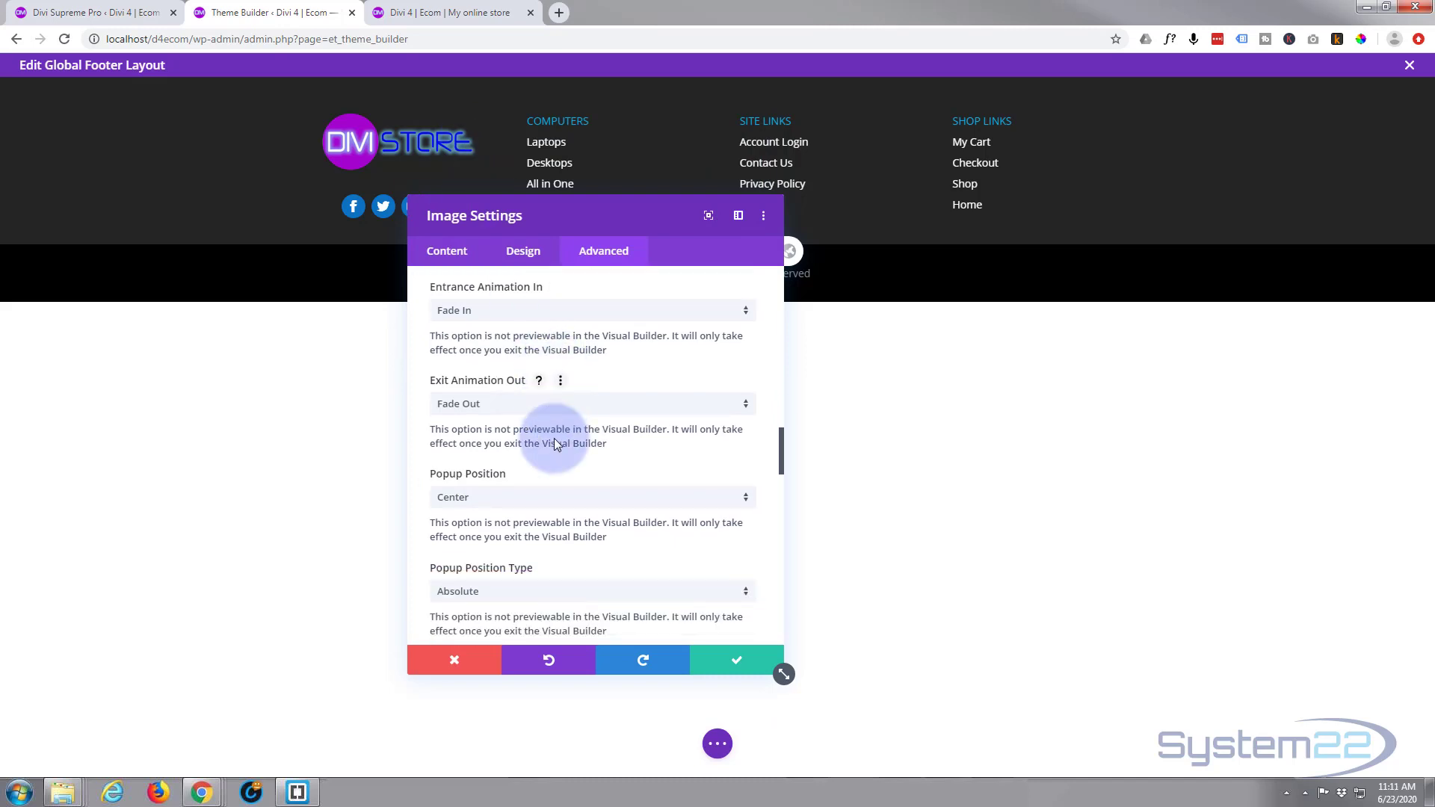
scroll(523, 437, "down", 1)
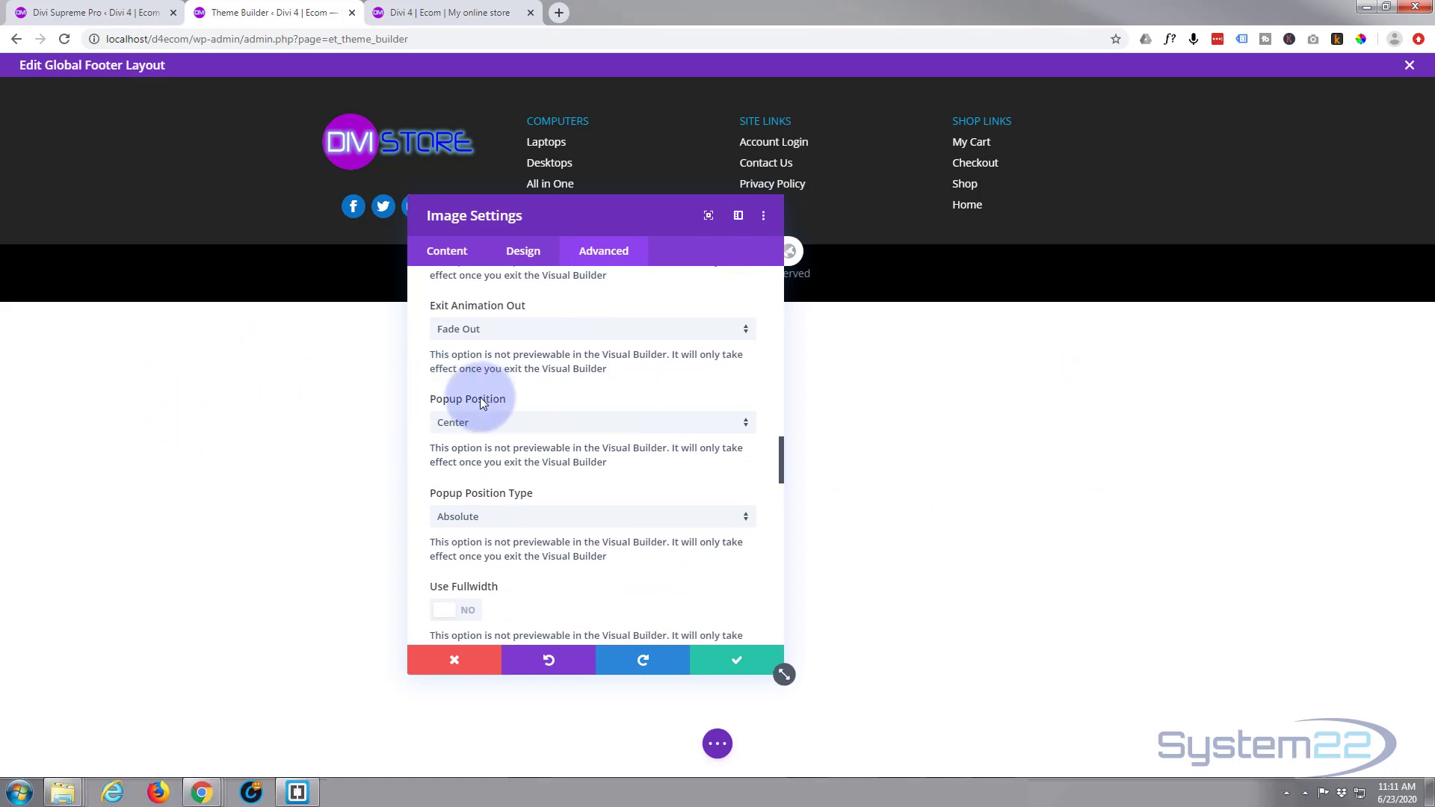
left_click(516, 424)
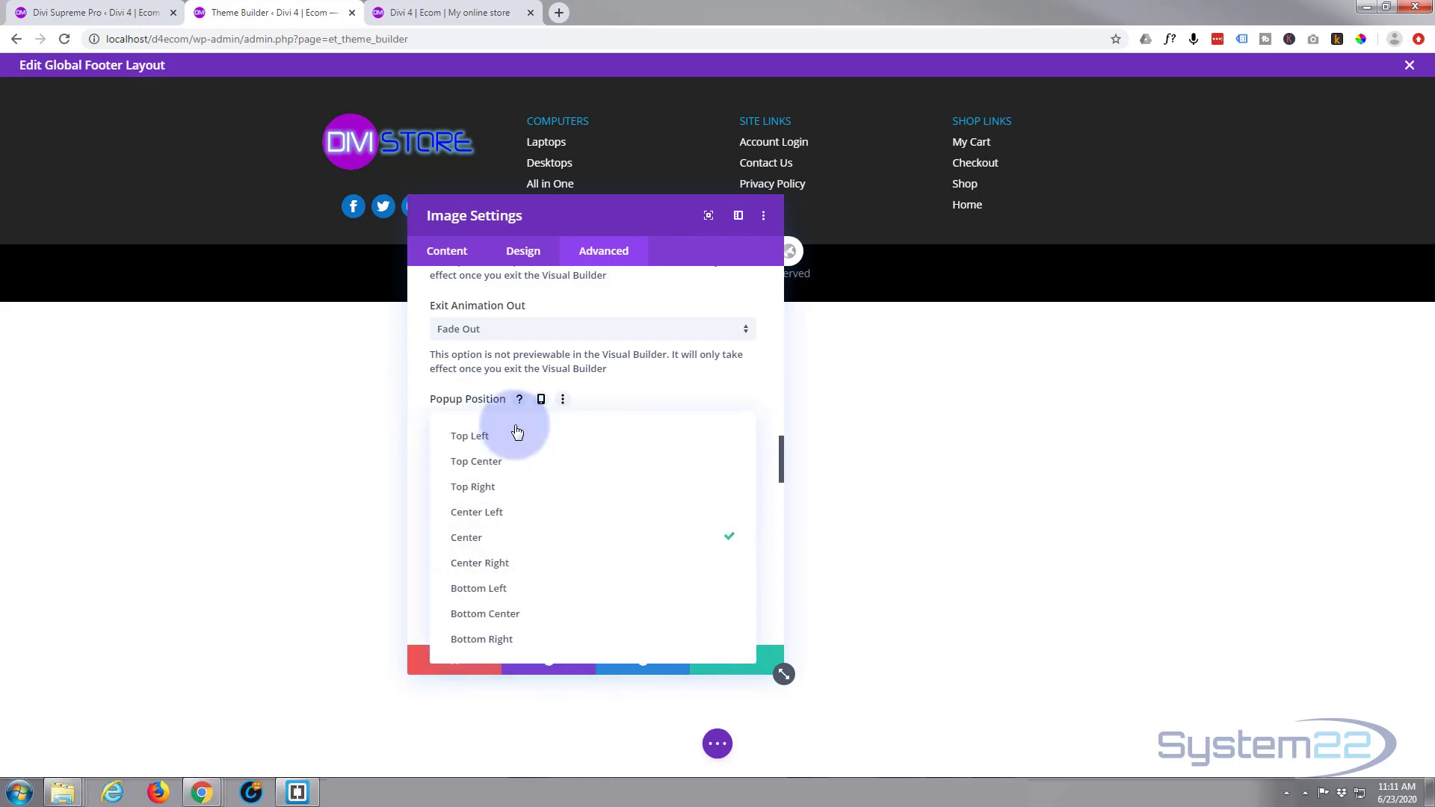
left_click(506, 614)
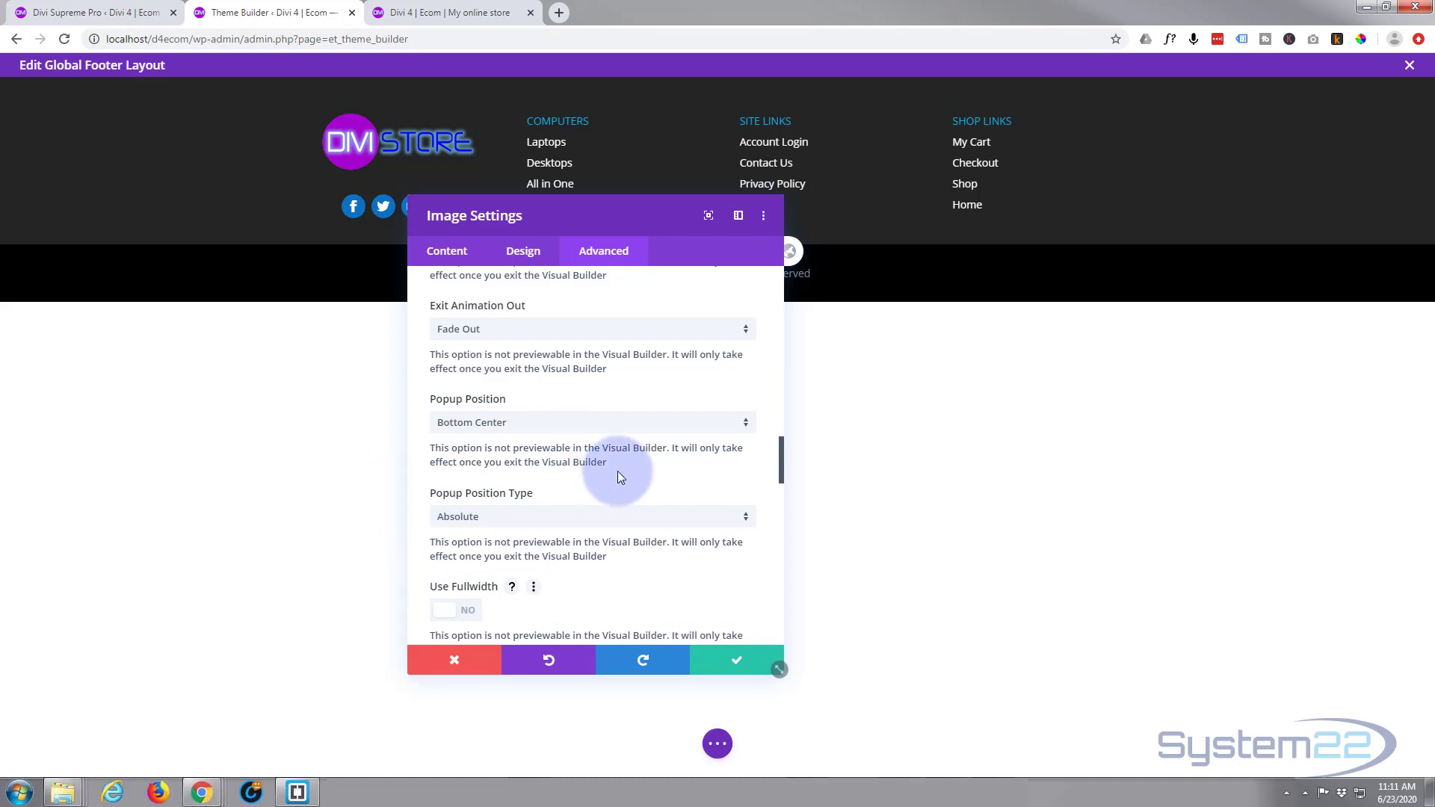
left_click(616, 517)
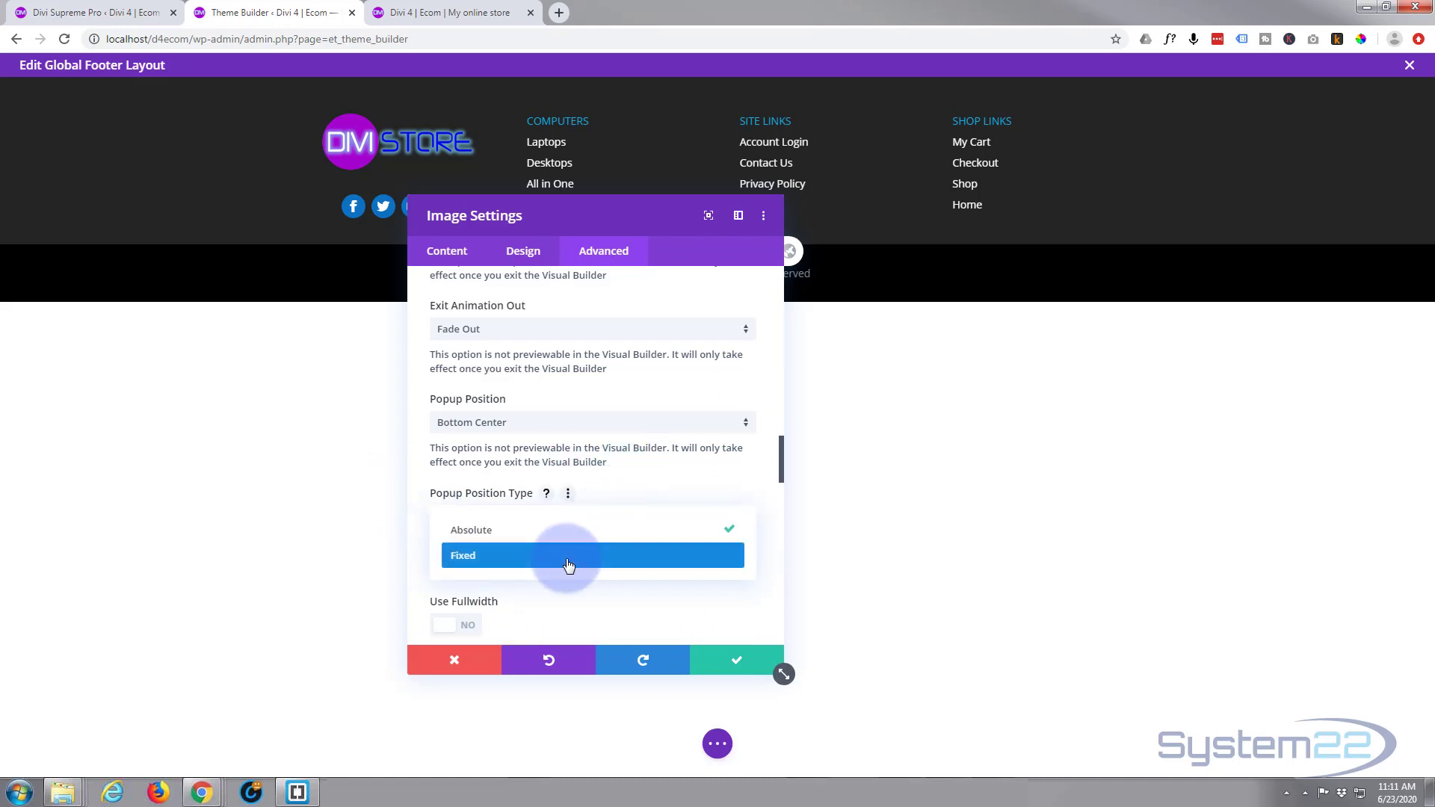
left_click(569, 566)
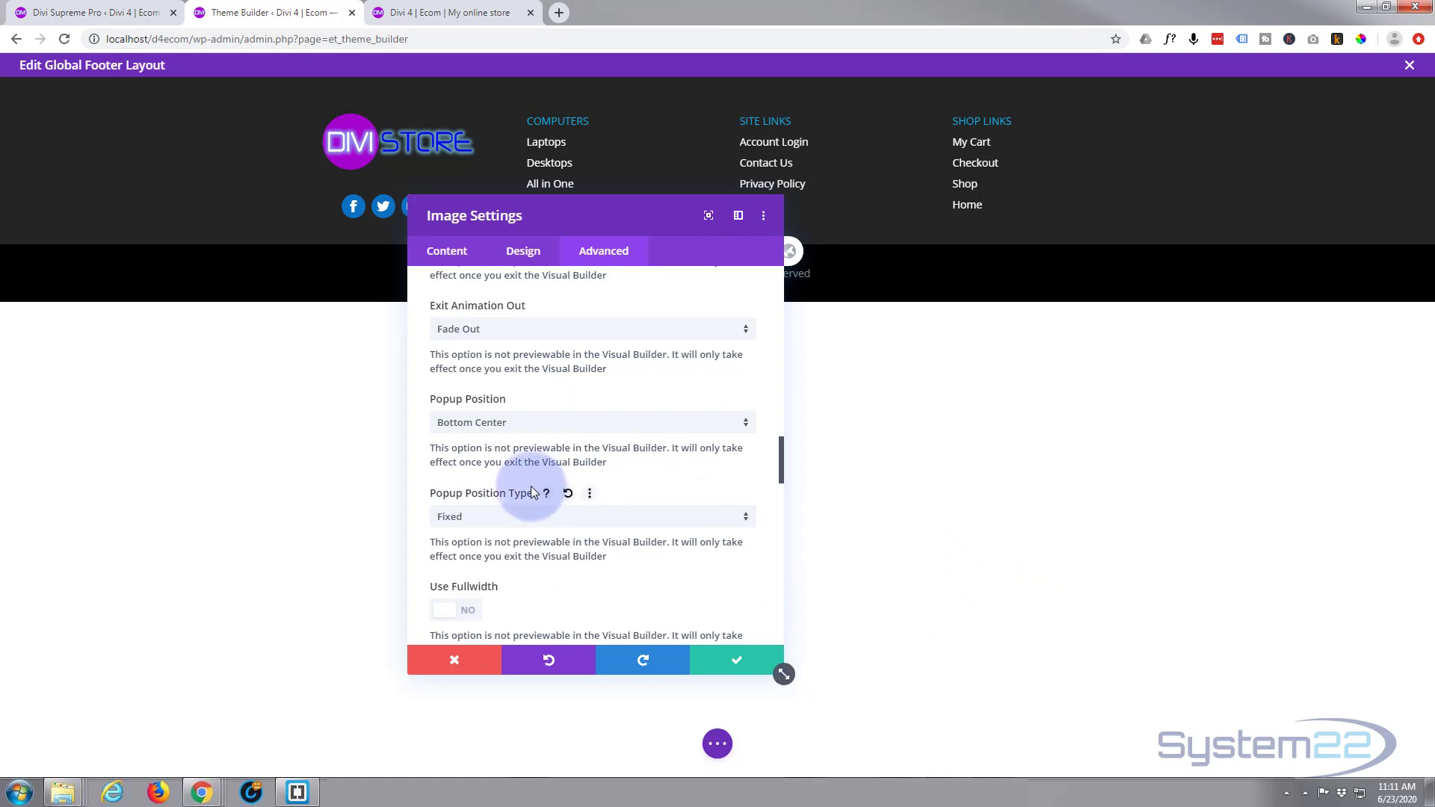
Make the popup span the full width and turn off its close button.
scroll(532, 489, "down", 3)
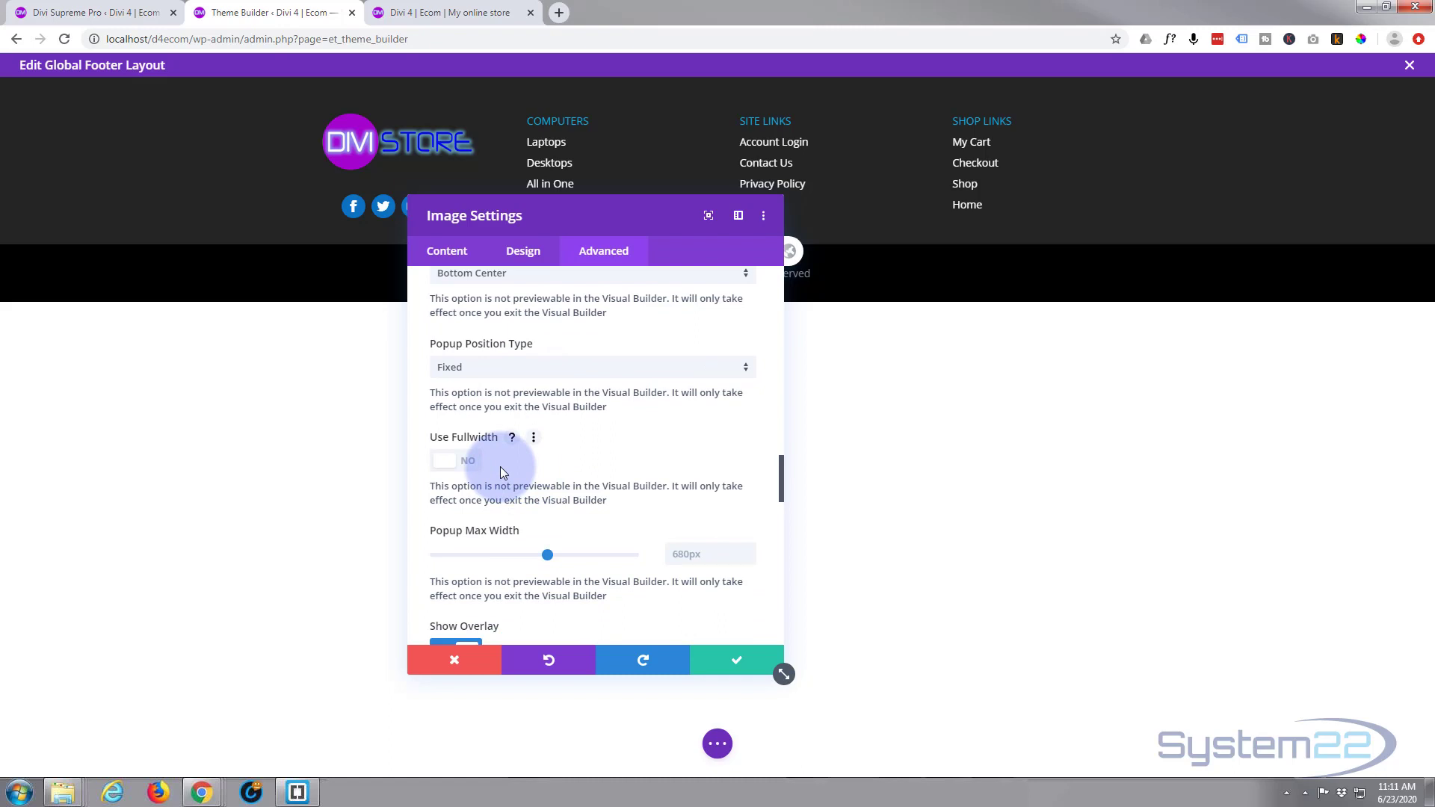
left_click(467, 462)
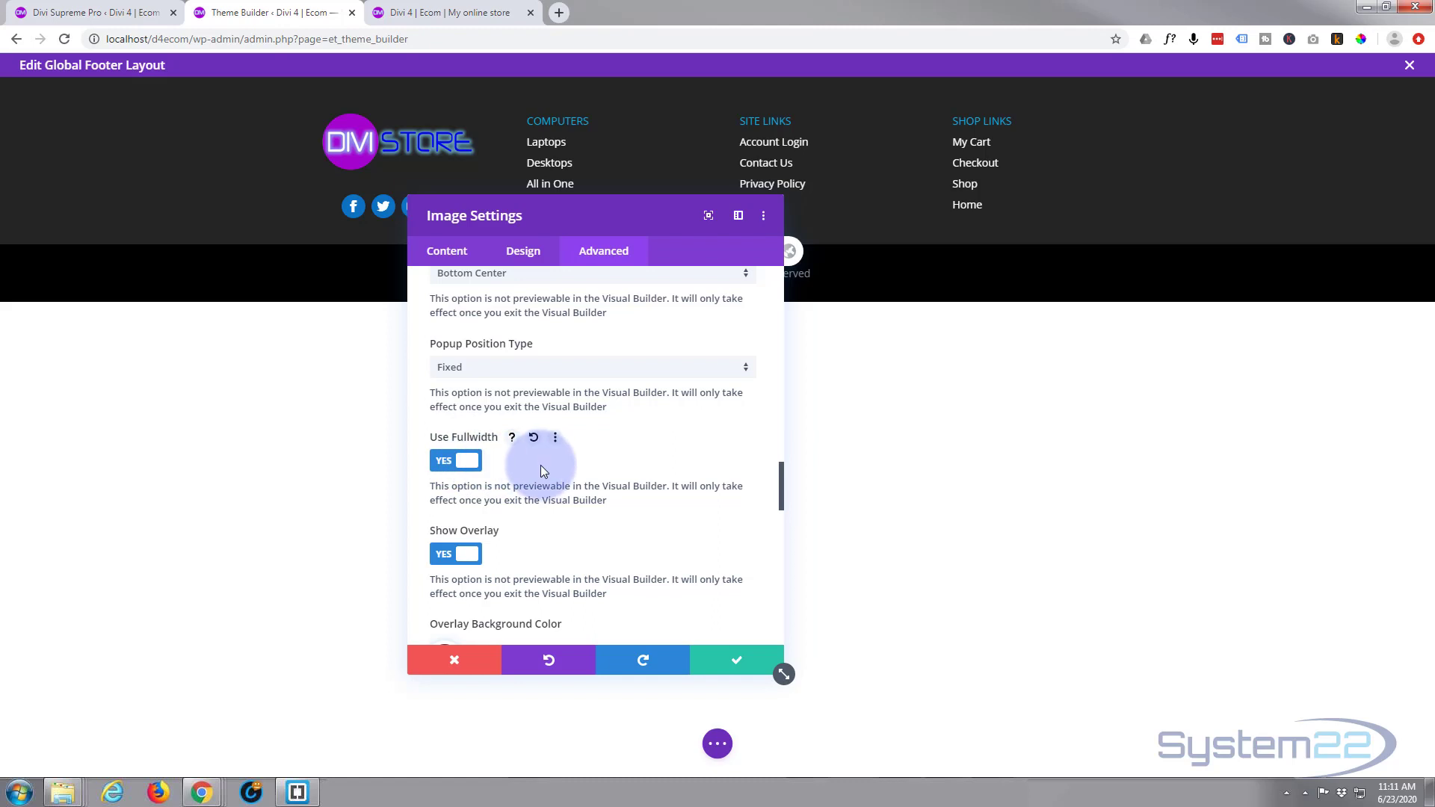
scroll(540, 465, "down", 3)
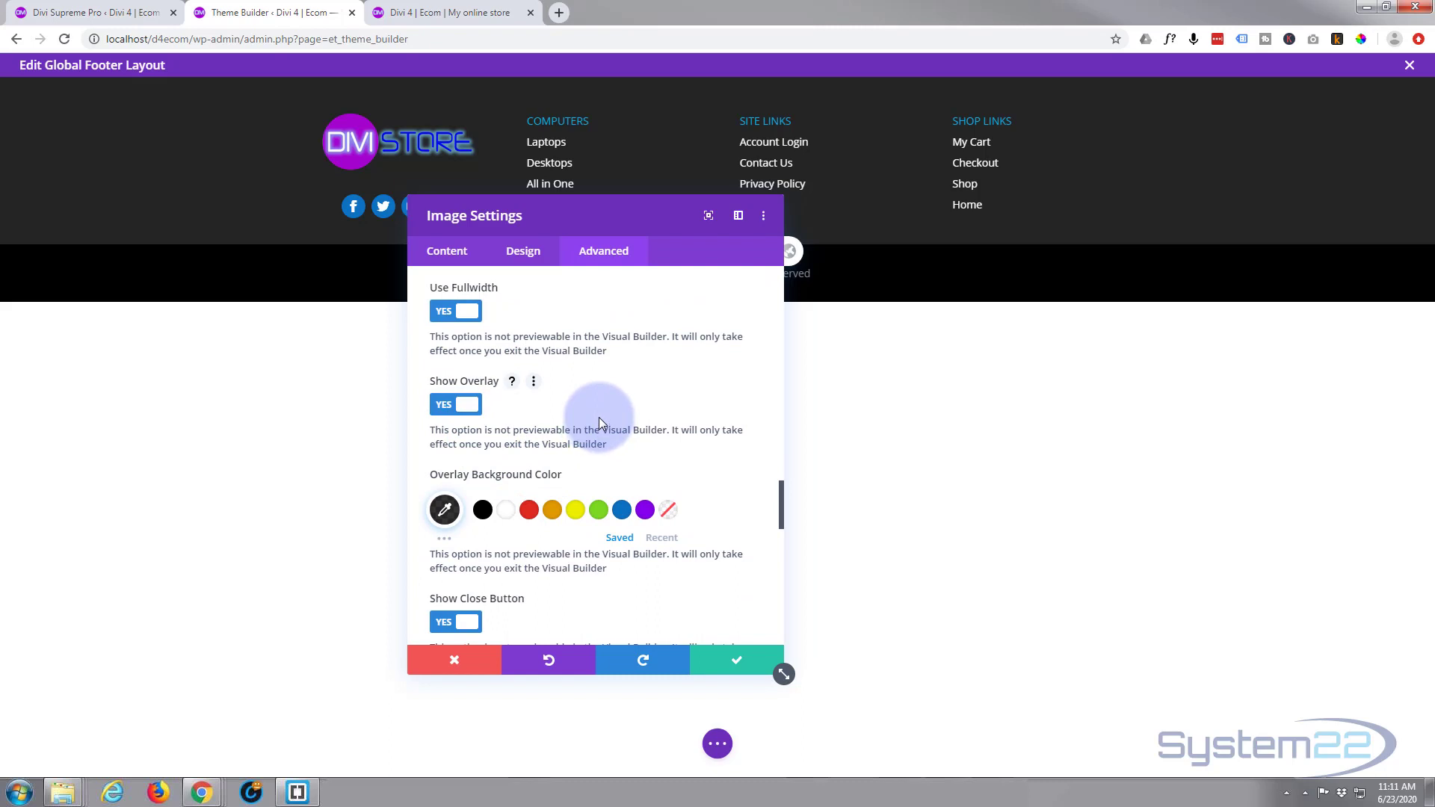
scroll(599, 423, "down", 3)
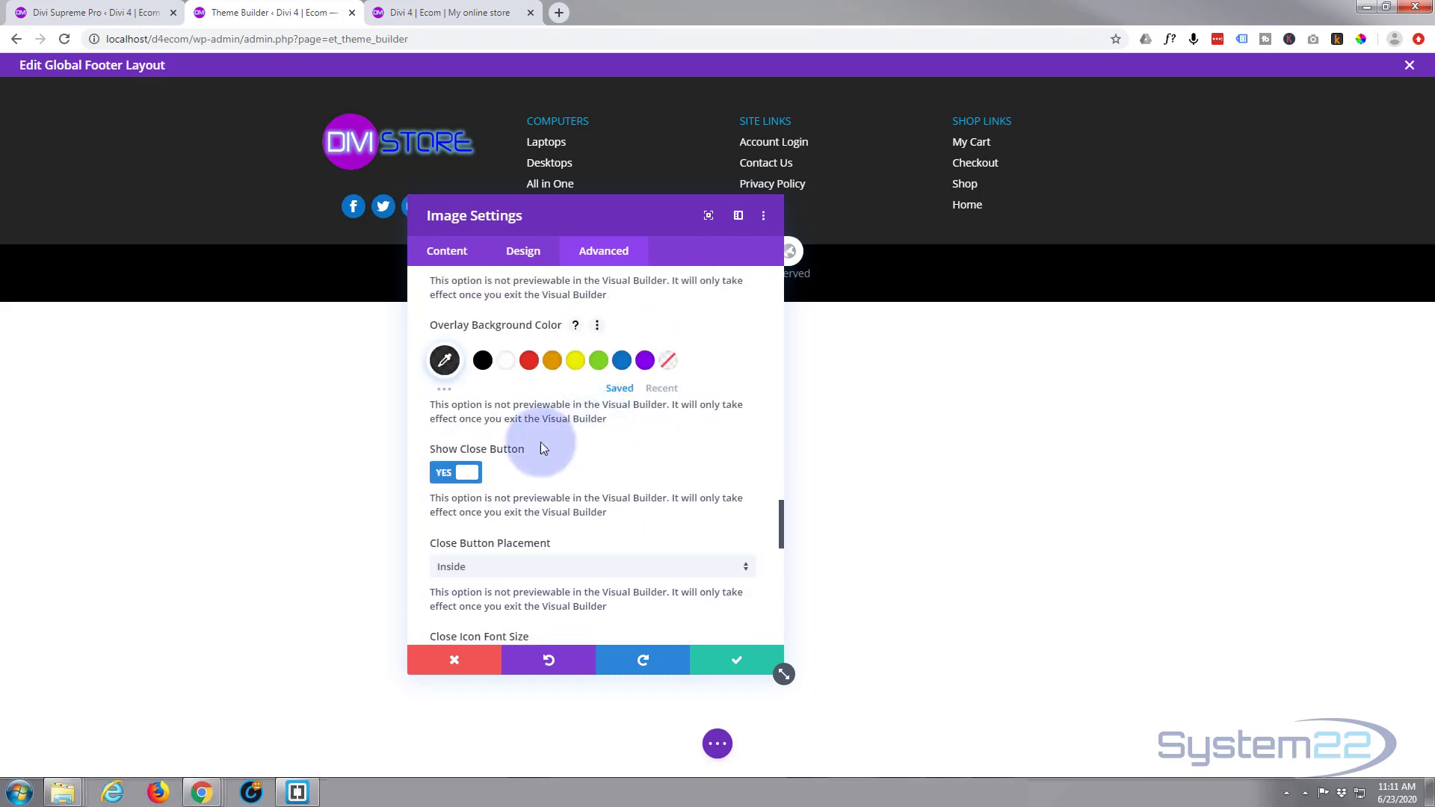
left_click(450, 479)
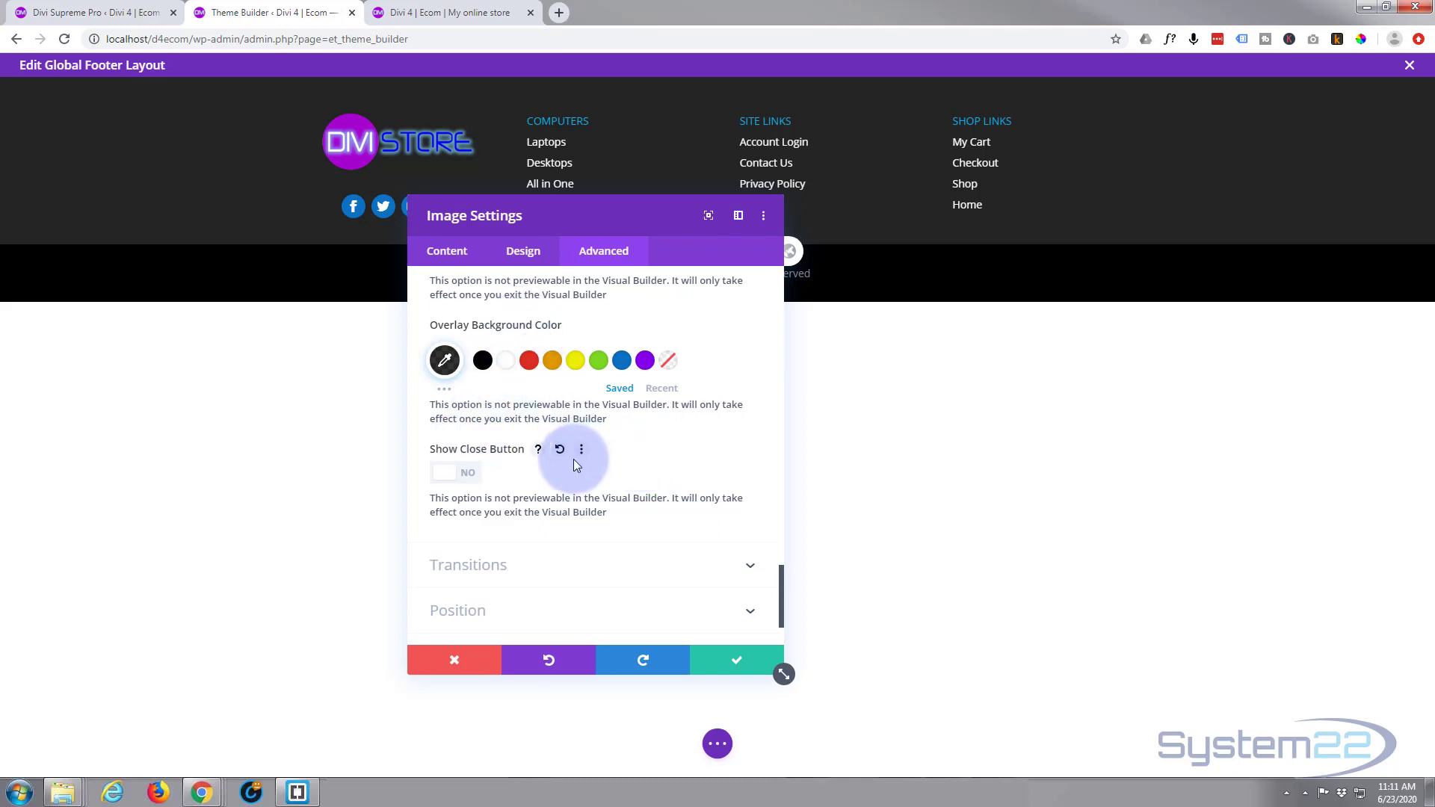
scroll(573, 459, "down", 3)
Save the image module settings and the Global Footer layout.
left_click(729, 674)
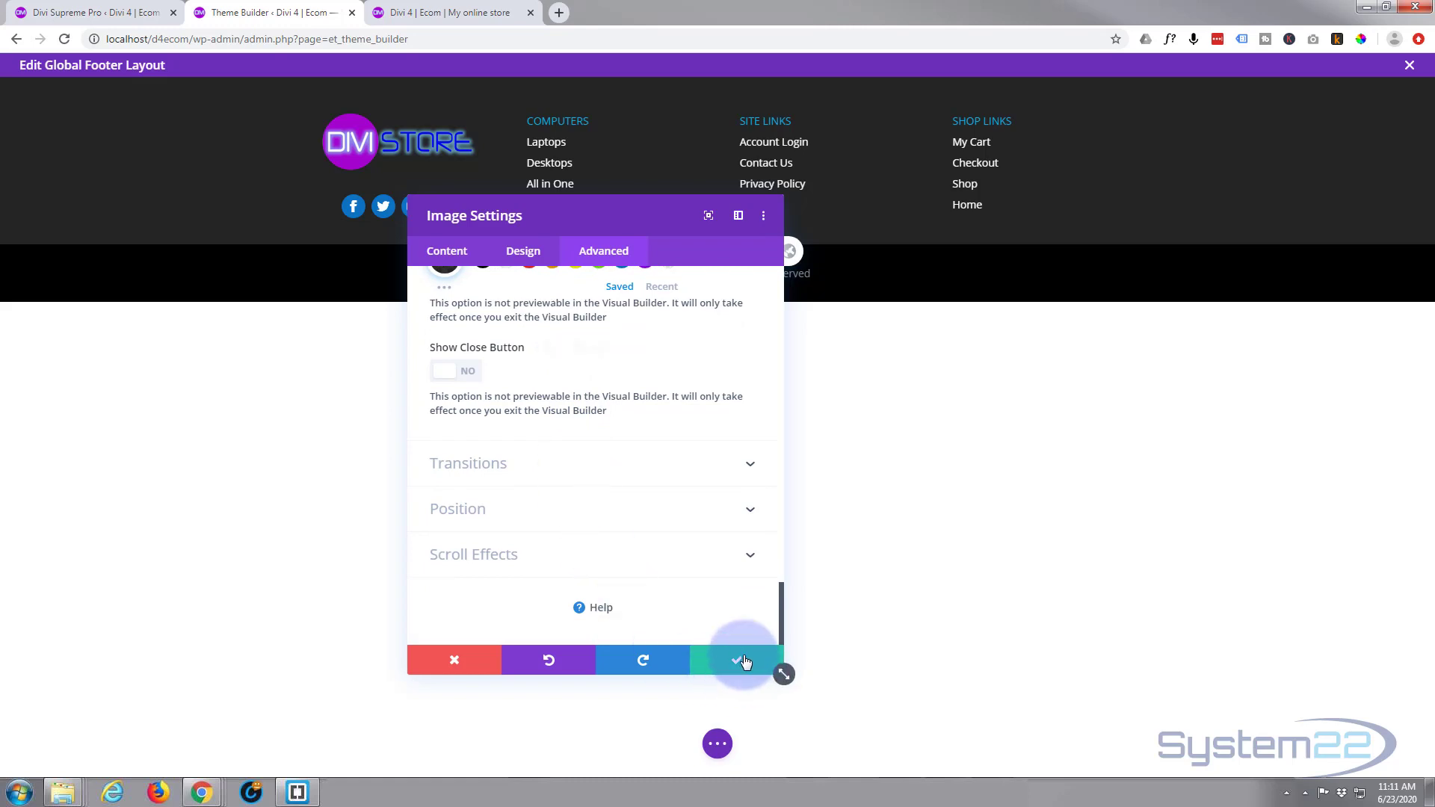
left_click(717, 746)
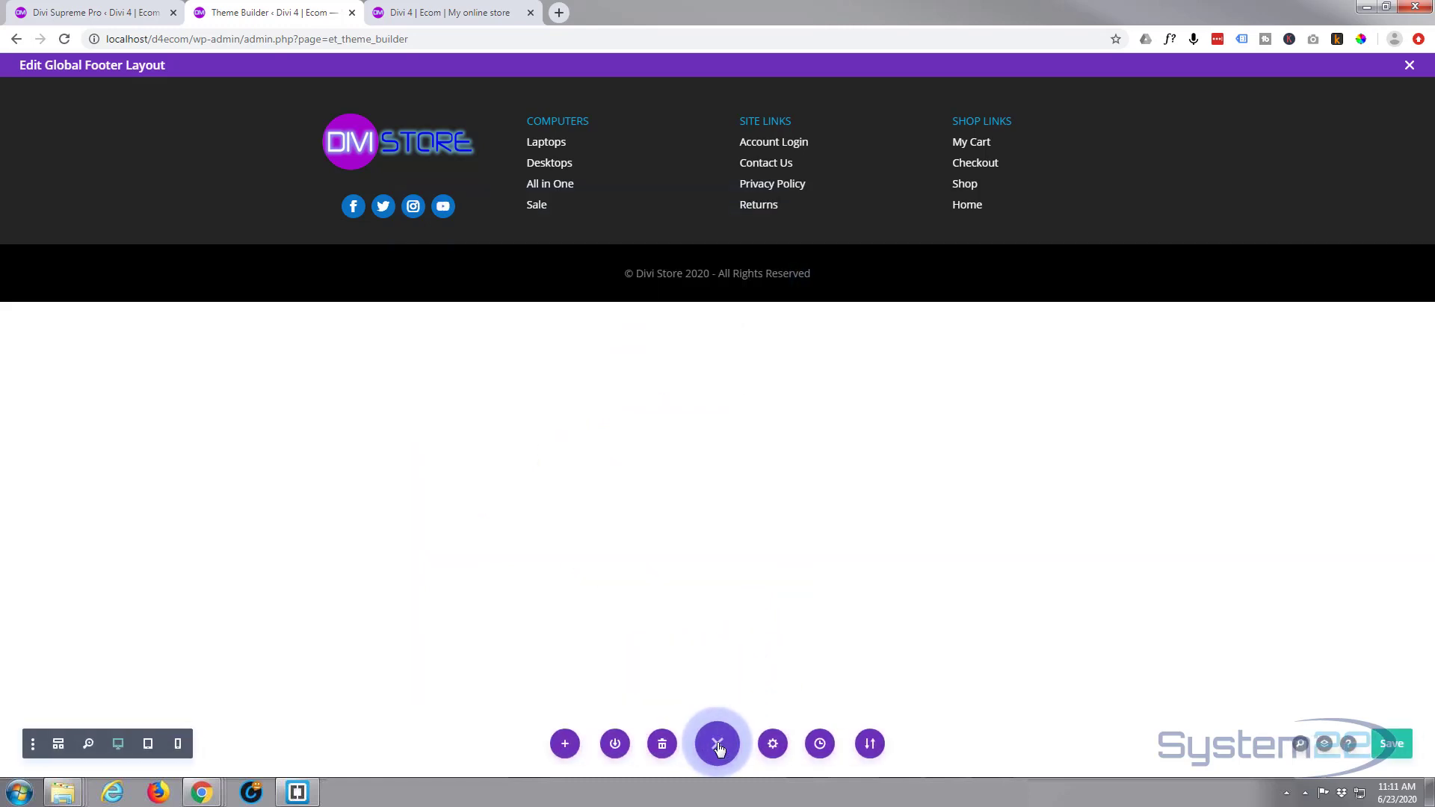
left_click(1393, 745)
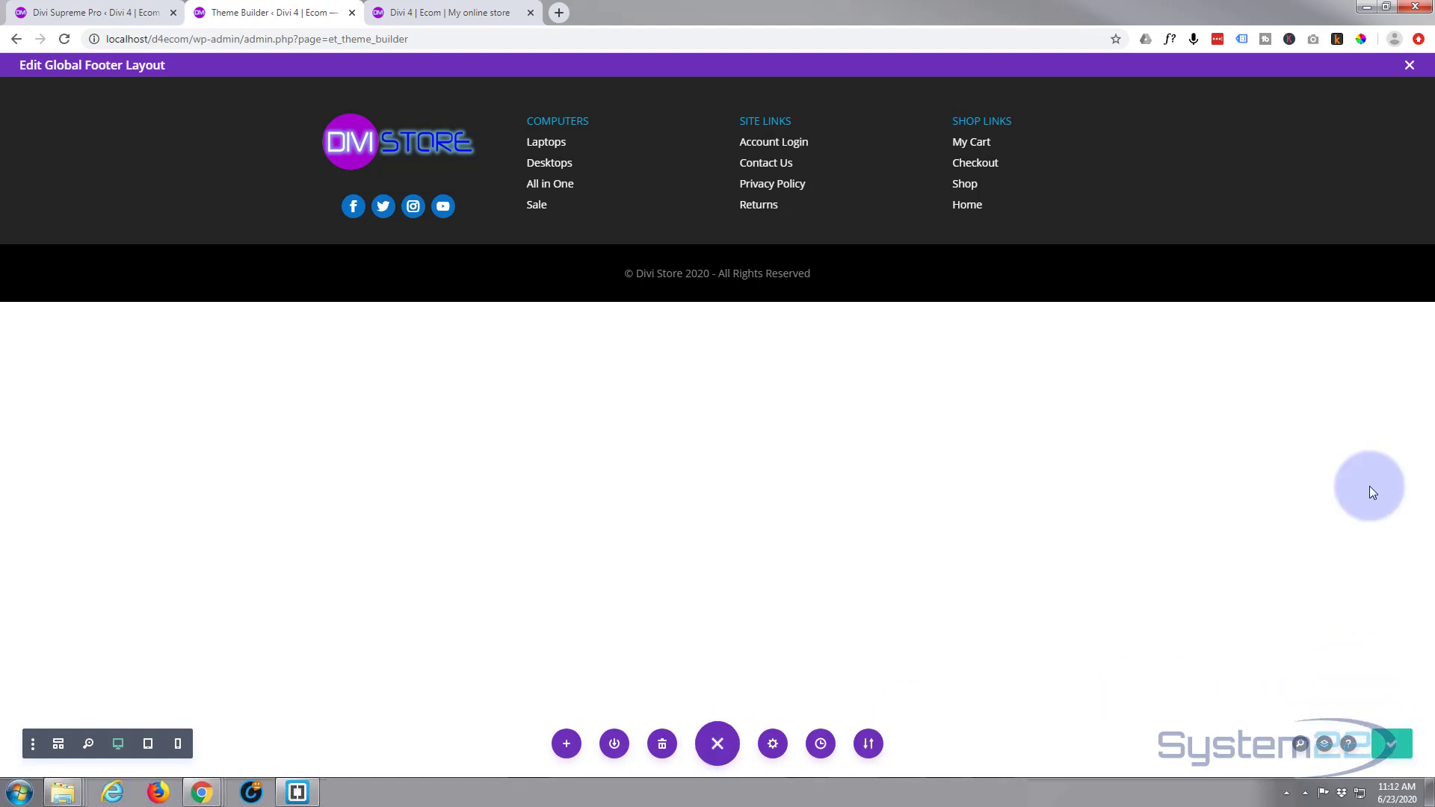
Close the footer editor, save all Theme Builder changes, and go to the store homepage.
left_click(1410, 66)
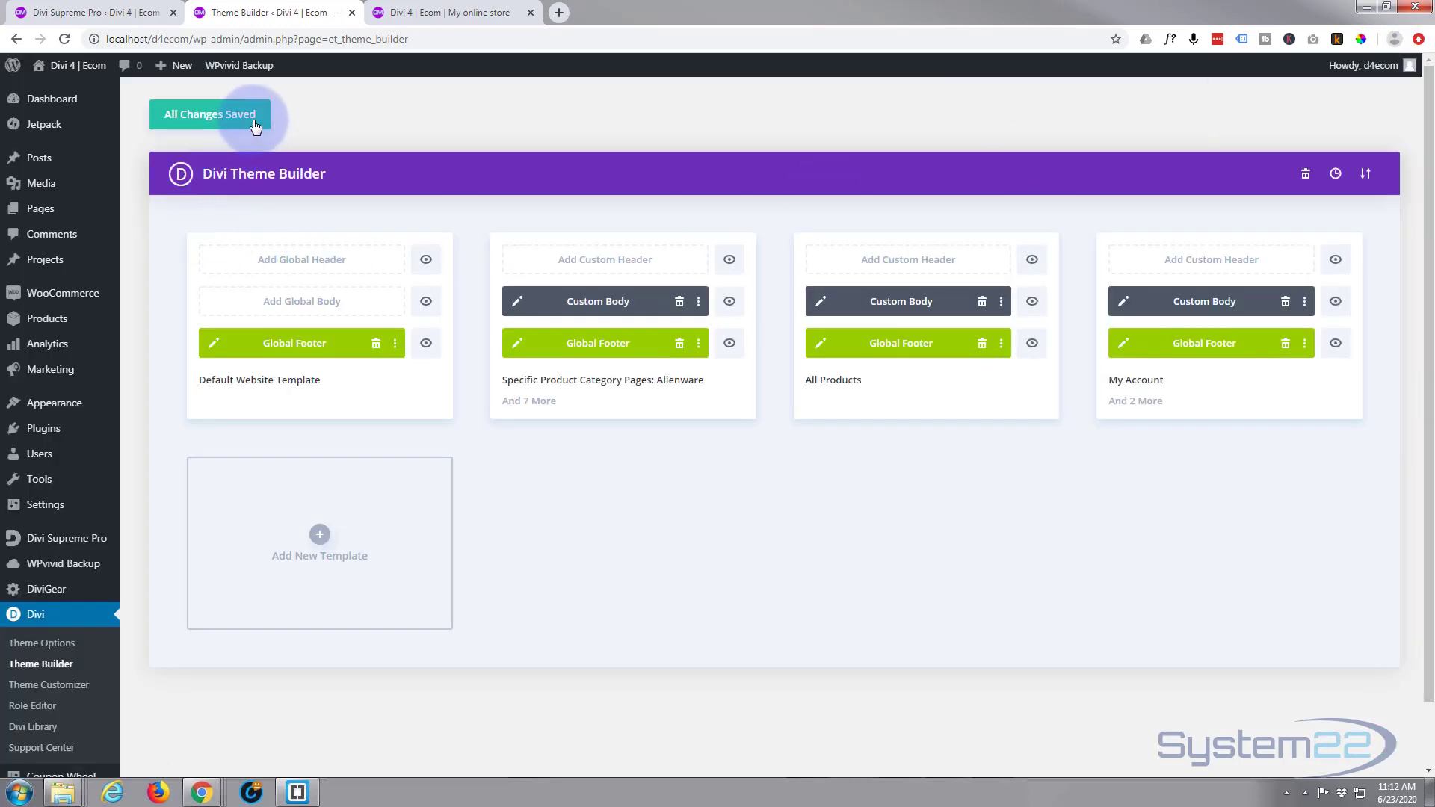
left_click(209, 118)
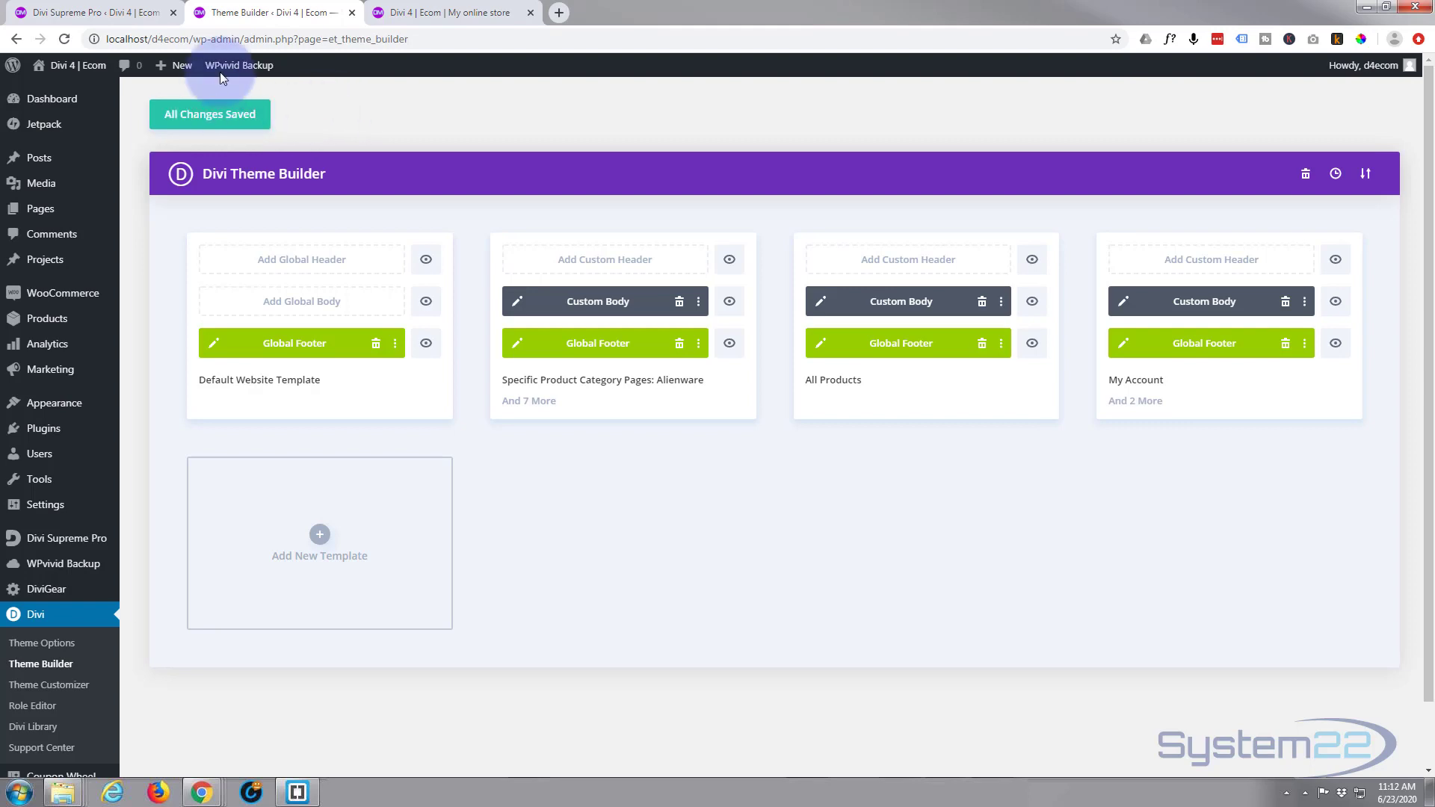
left_click(430, 9)
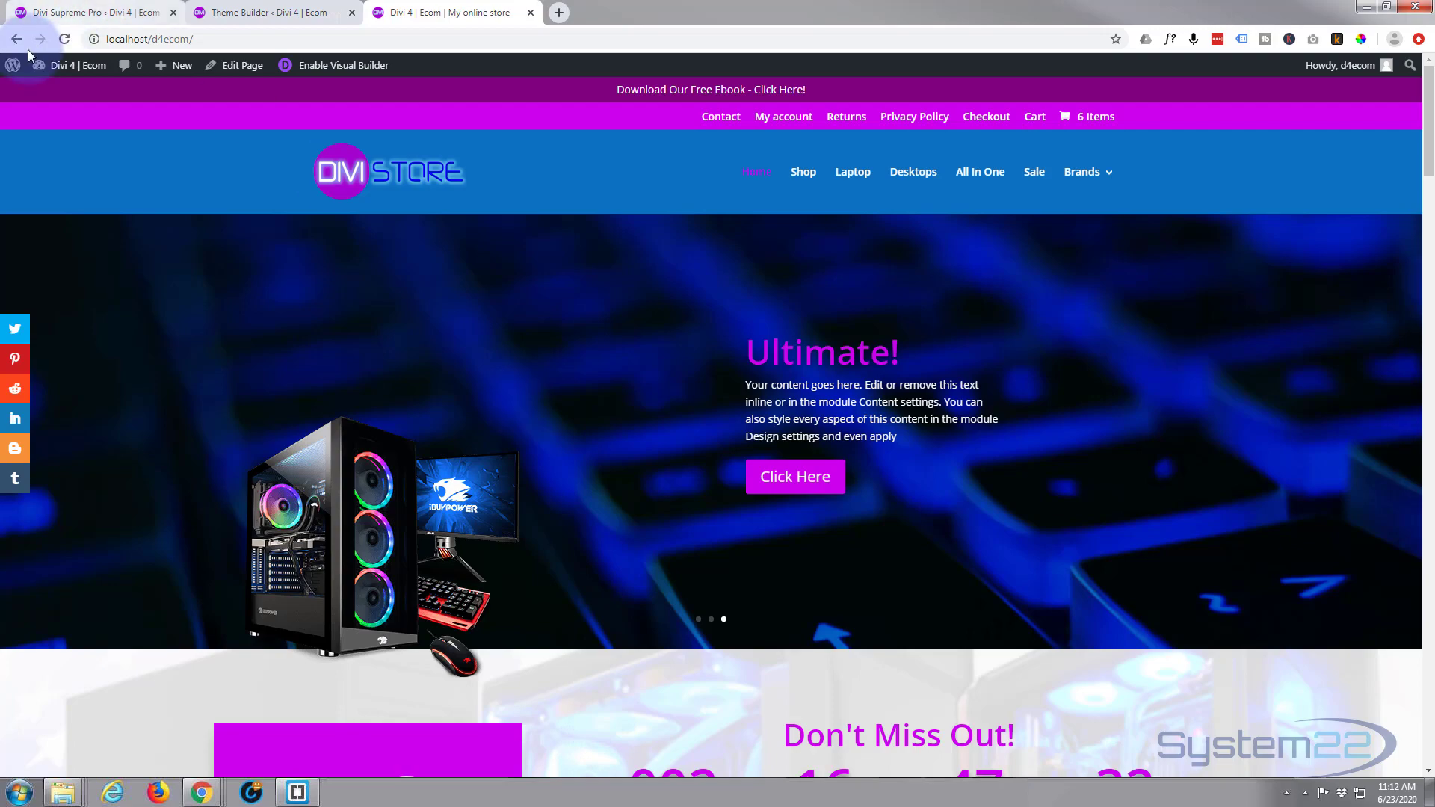
Reload the homepage, then open Privacy Policy, dismissing the magenta cookie bar with Okay! on each.
left_click(65, 39)
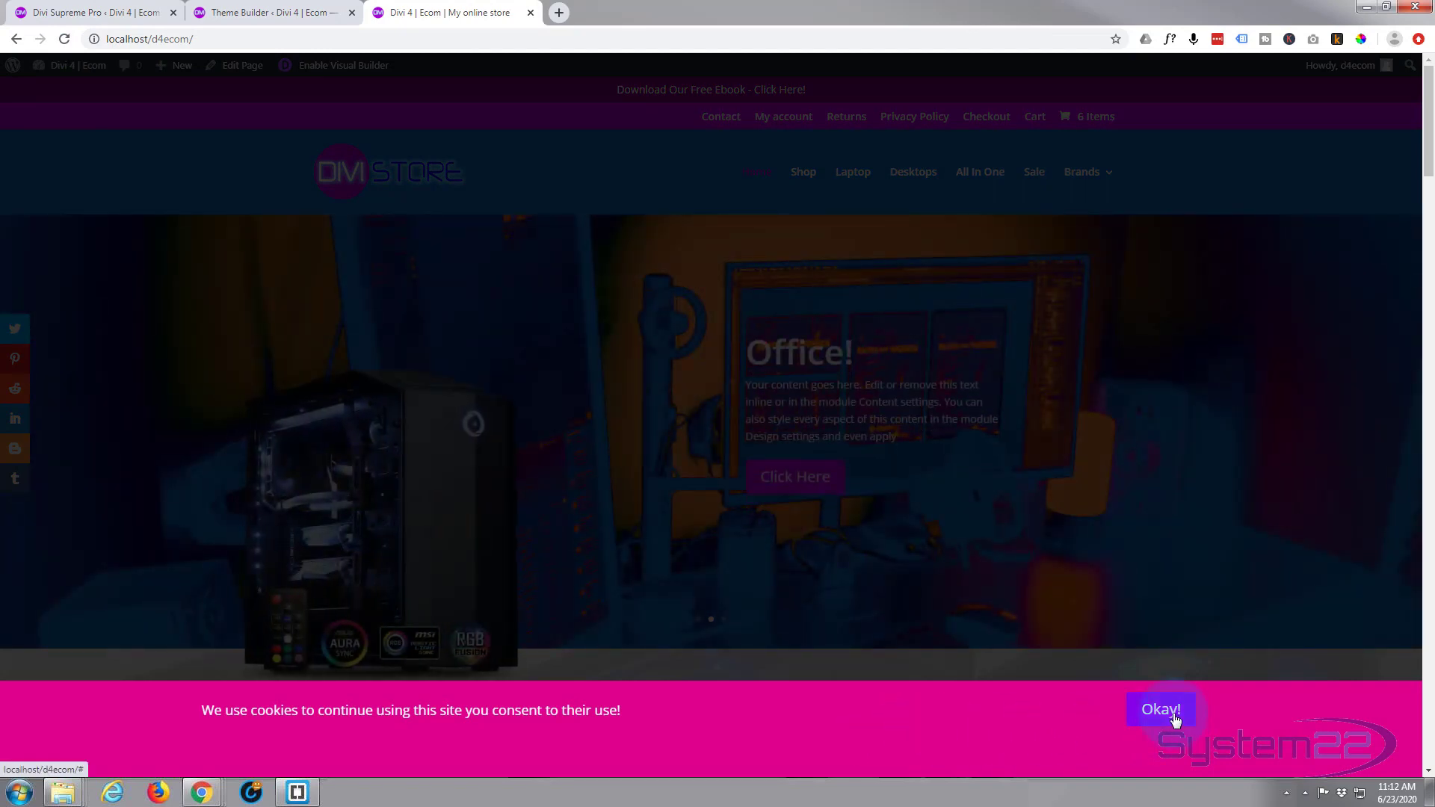
left_click(1174, 719)
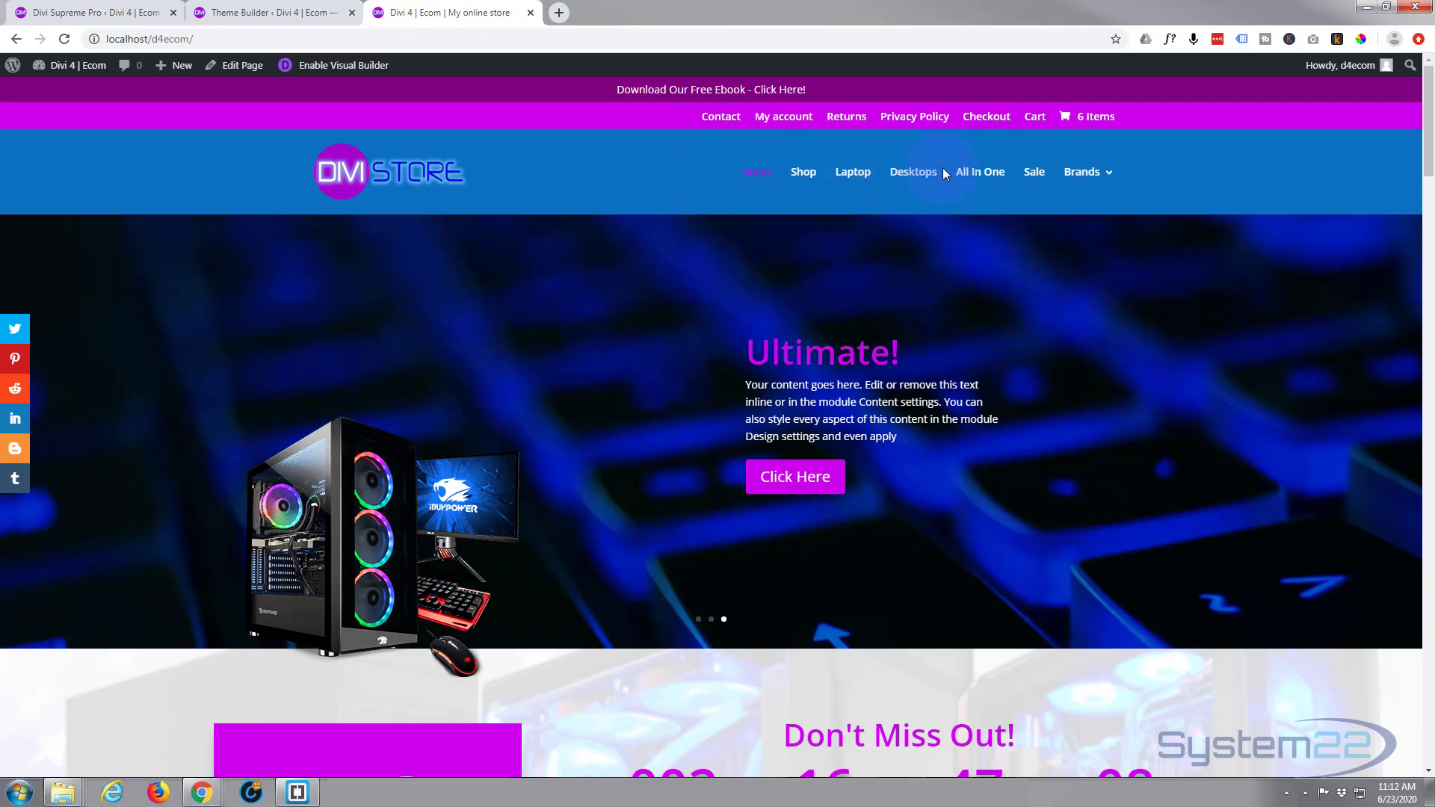
left_click(917, 115)
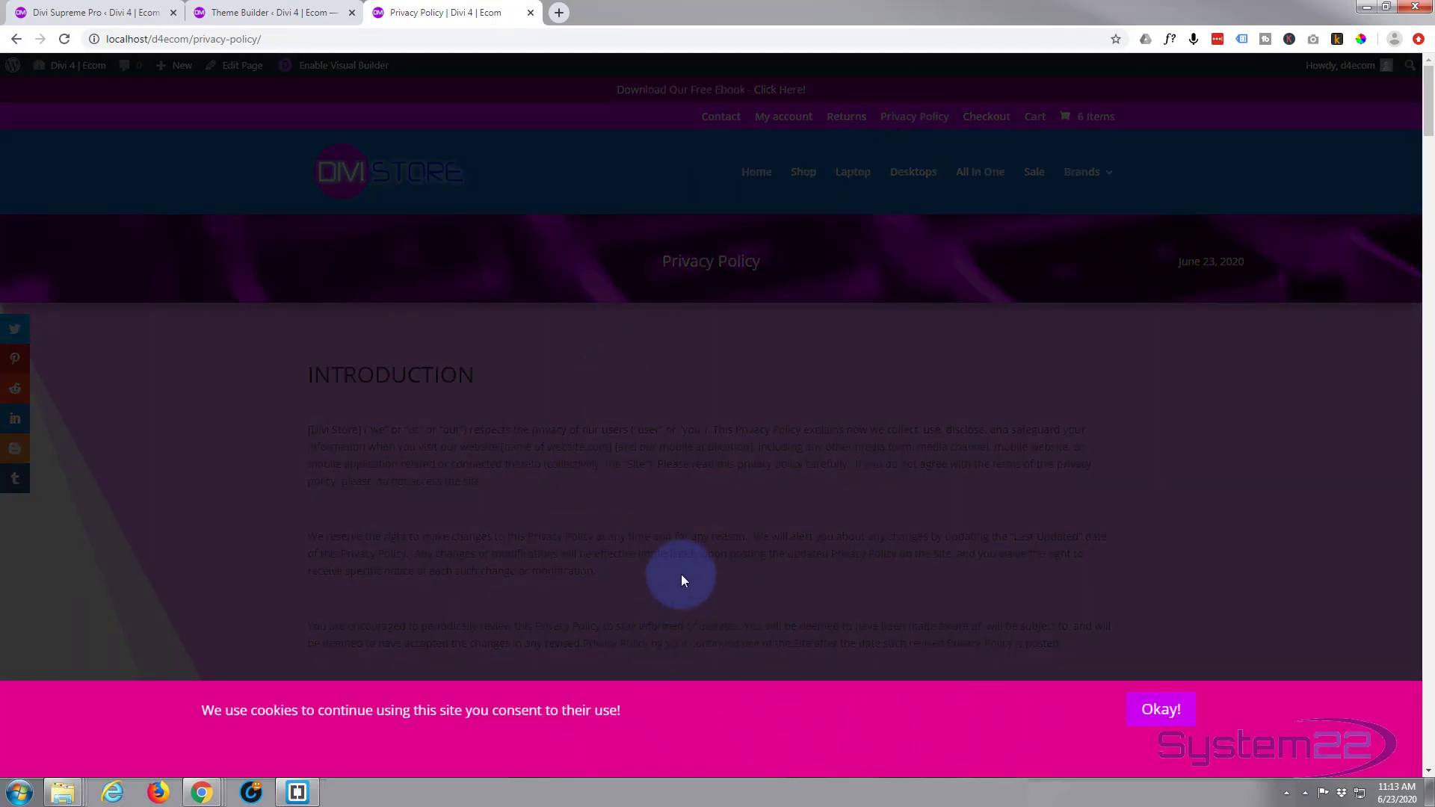
left_click(1163, 714)
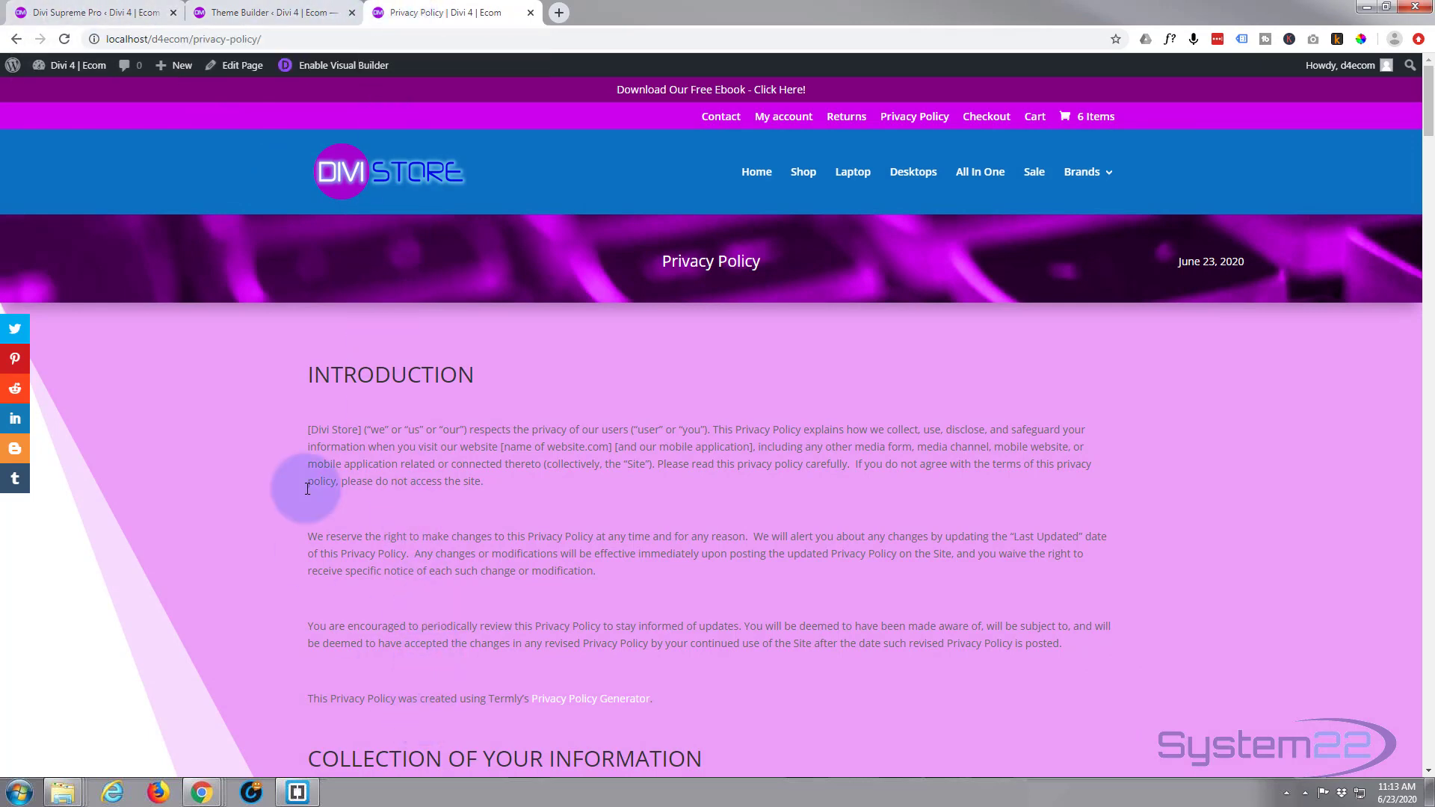
left_click(118, 13)
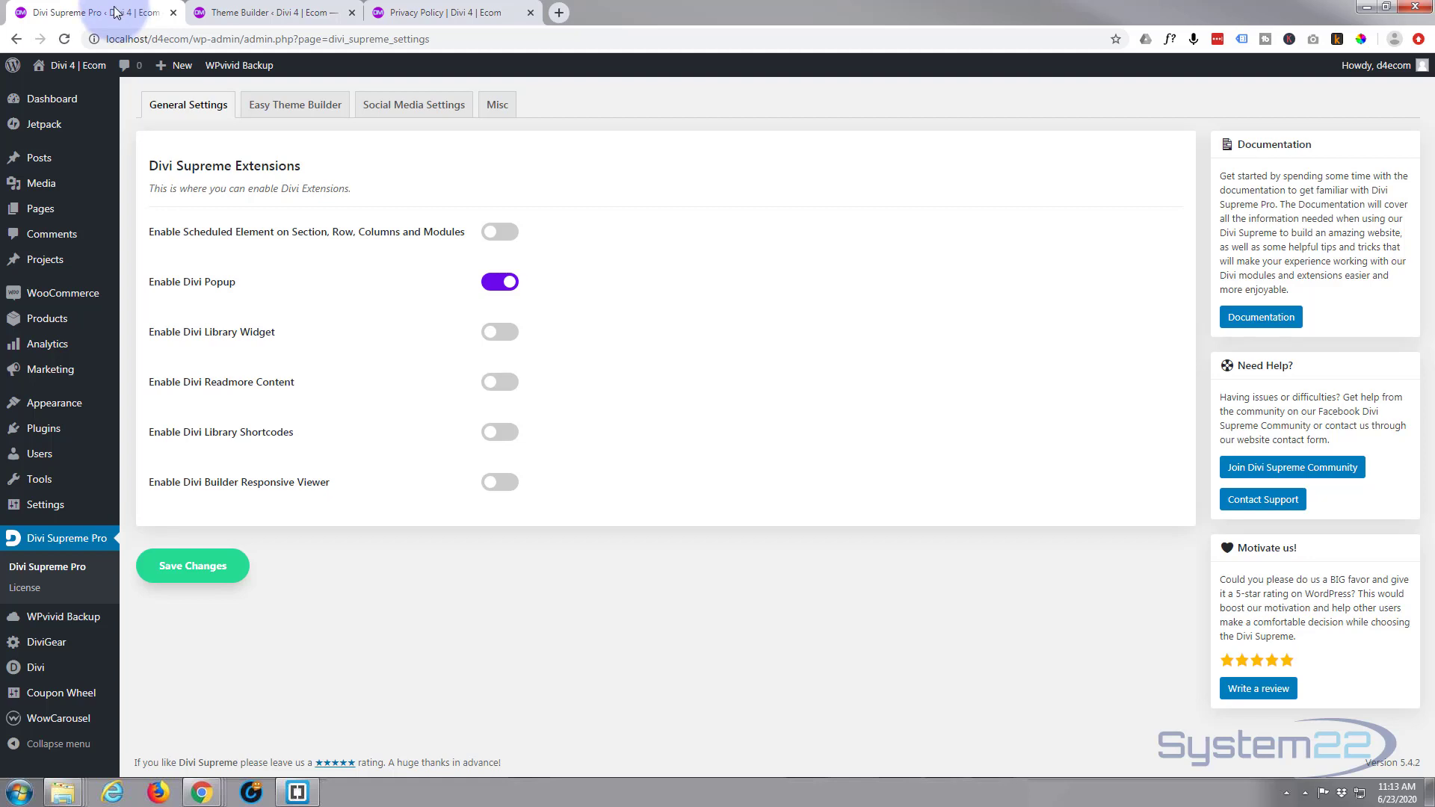
From Divi > Divi Library, edit the Cookie layout with Build On The Front End.
mouse_move(62, 682)
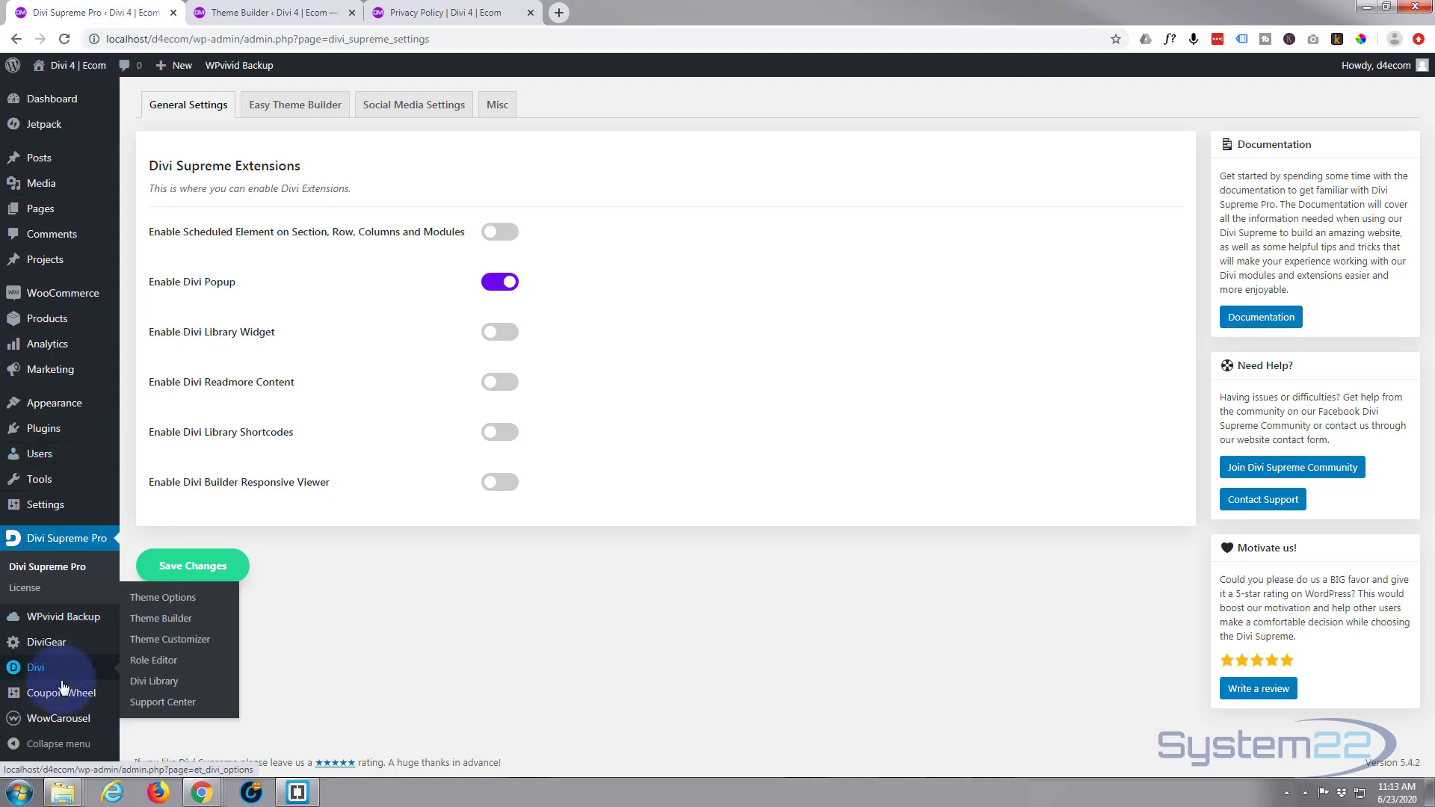
left_click(168, 685)
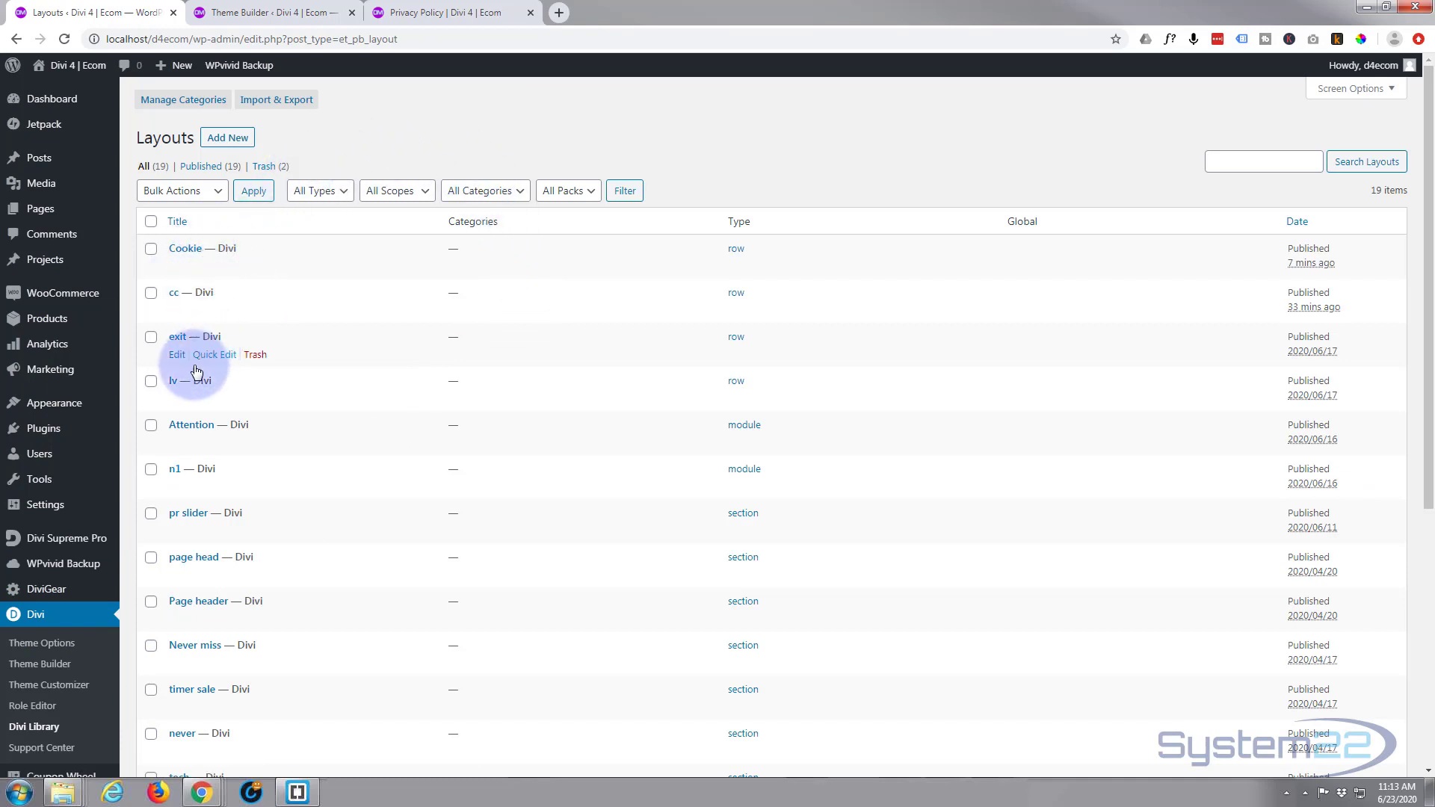
left_click(177, 269)
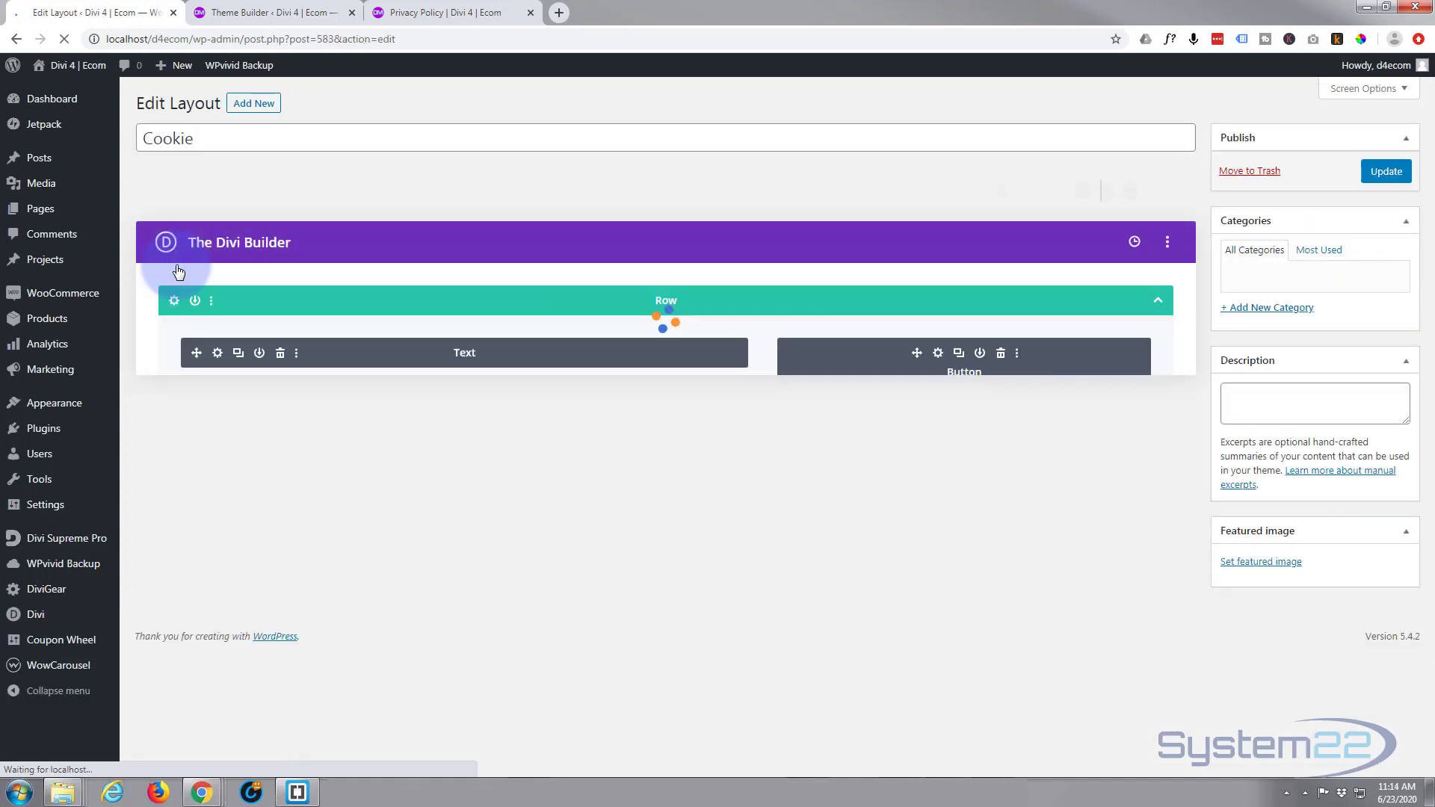
left_click(208, 192)
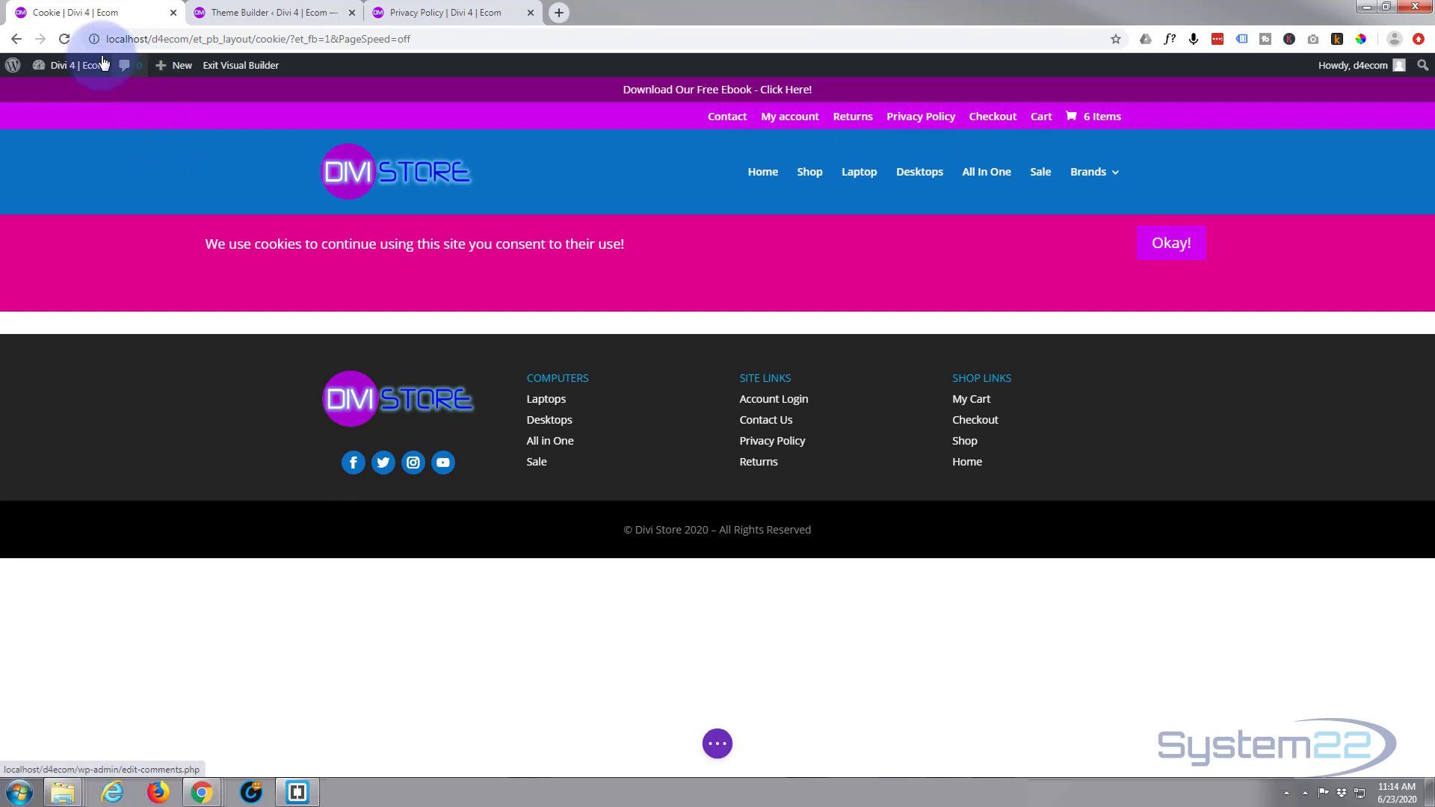
Drag the cookie section's and text module's bottom padding upward to slim the magenta bar.
mouse_move(64, 65)
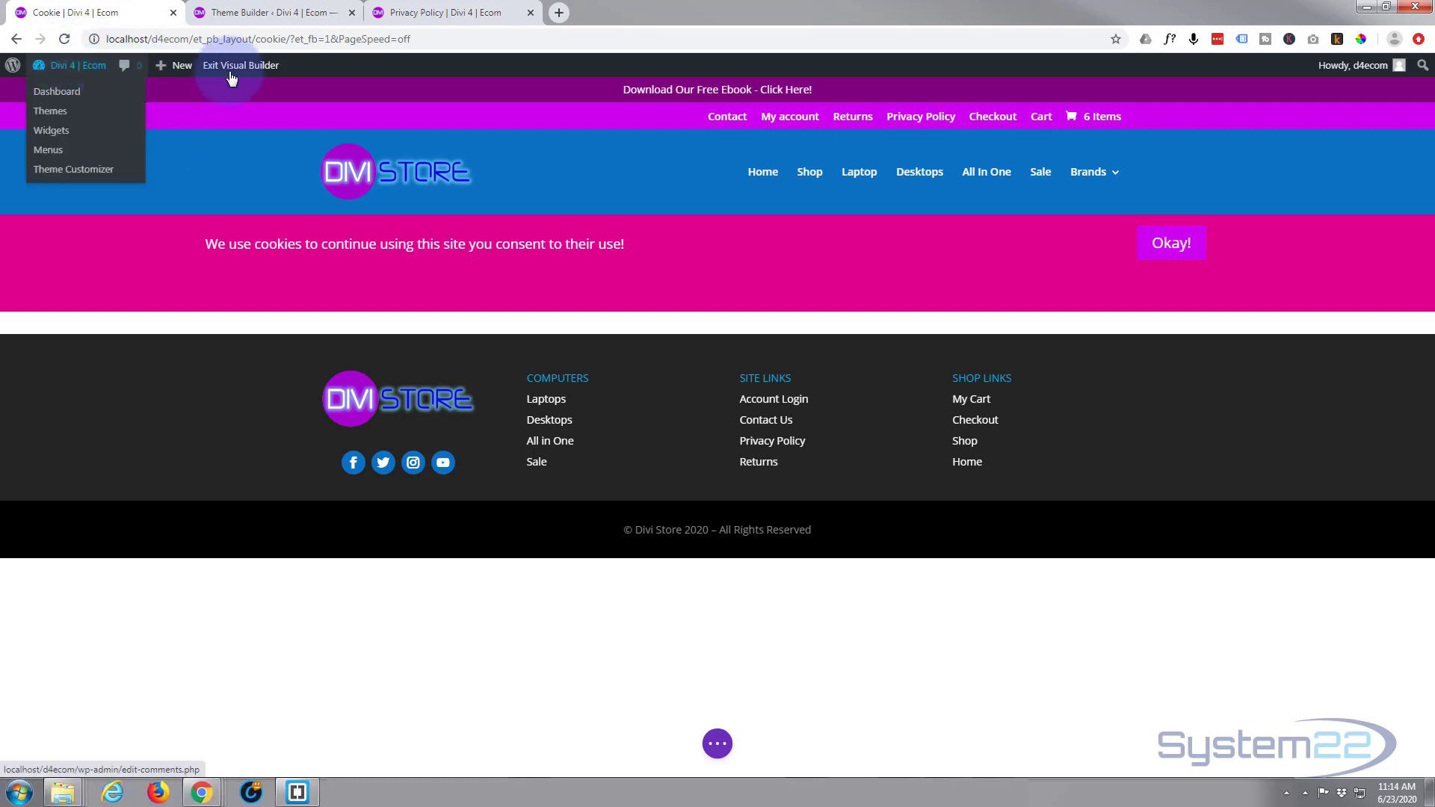
left_click_drag(322, 305, 323, 305)
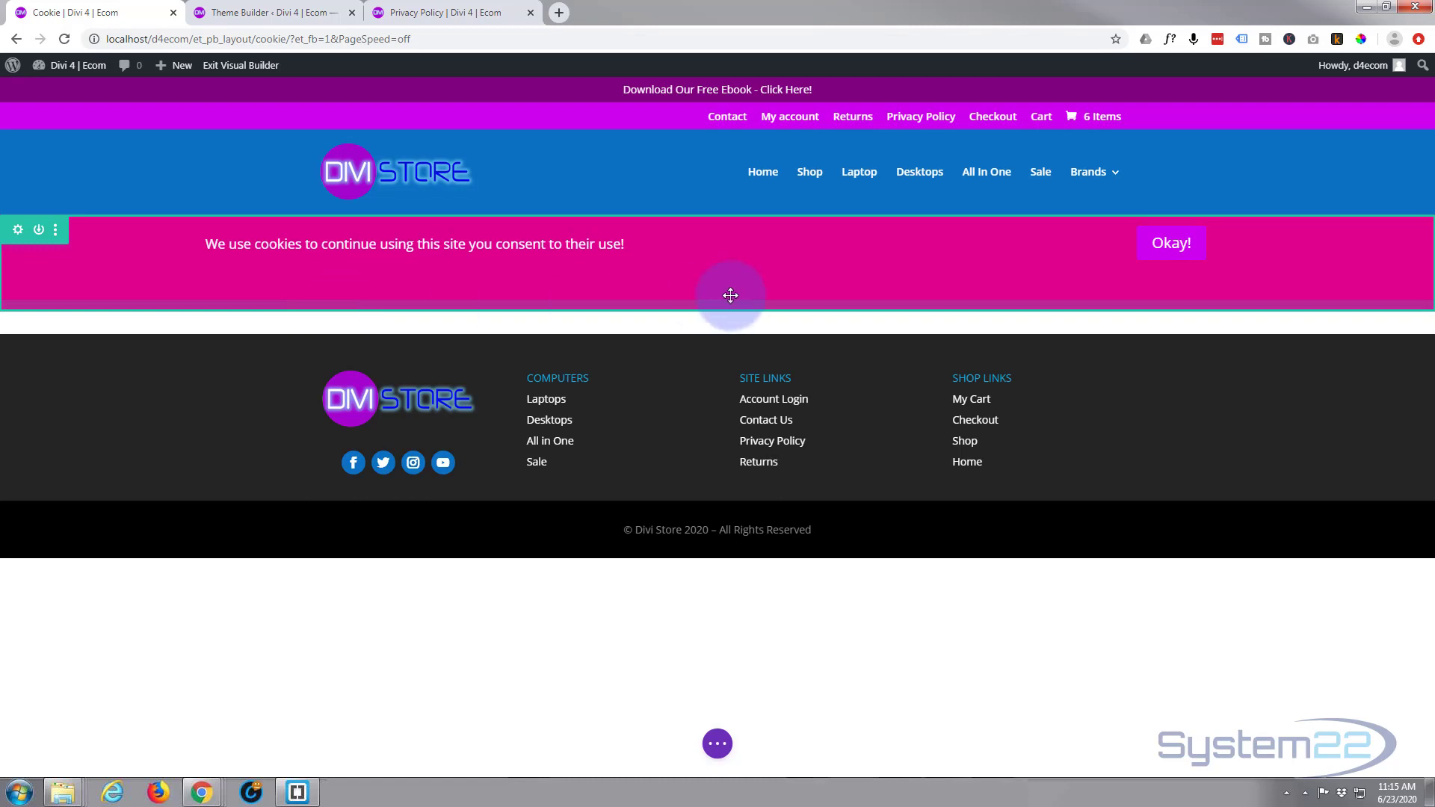
left_click_drag(1170, 296, 1168, 265)
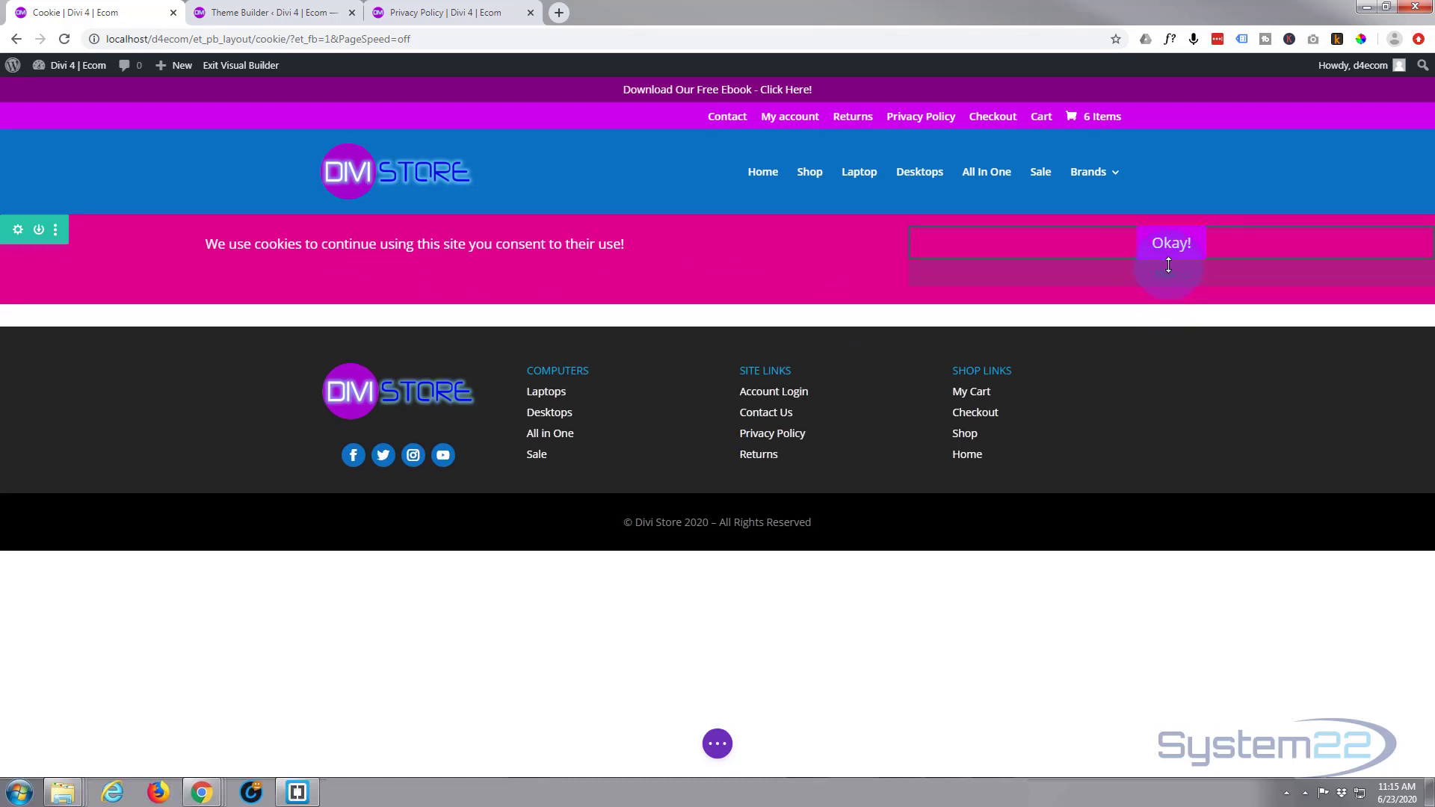
left_click(1121, 296)
left_click_drag(1123, 293, 1115, 257)
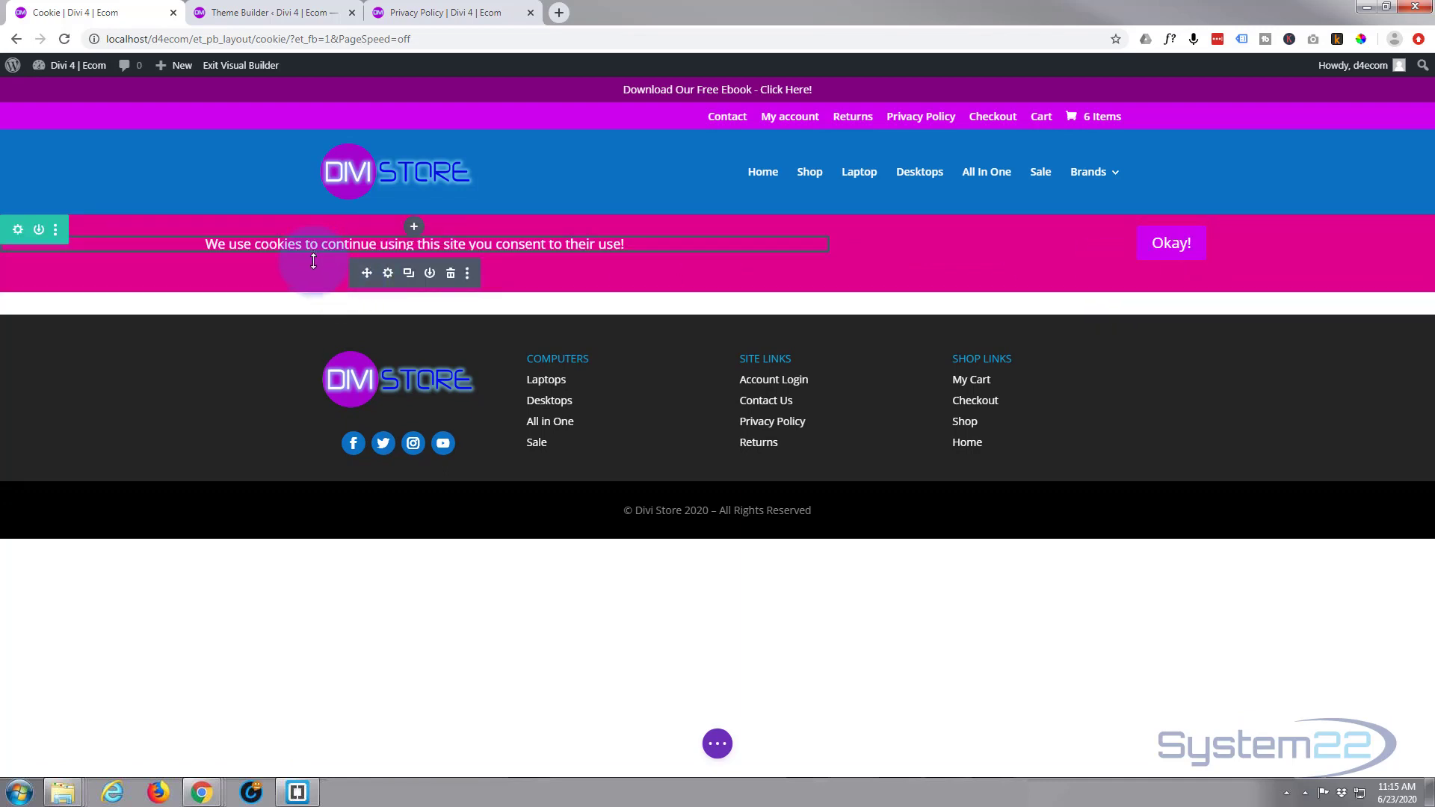
left_click_drag(311, 293, 314, 265)
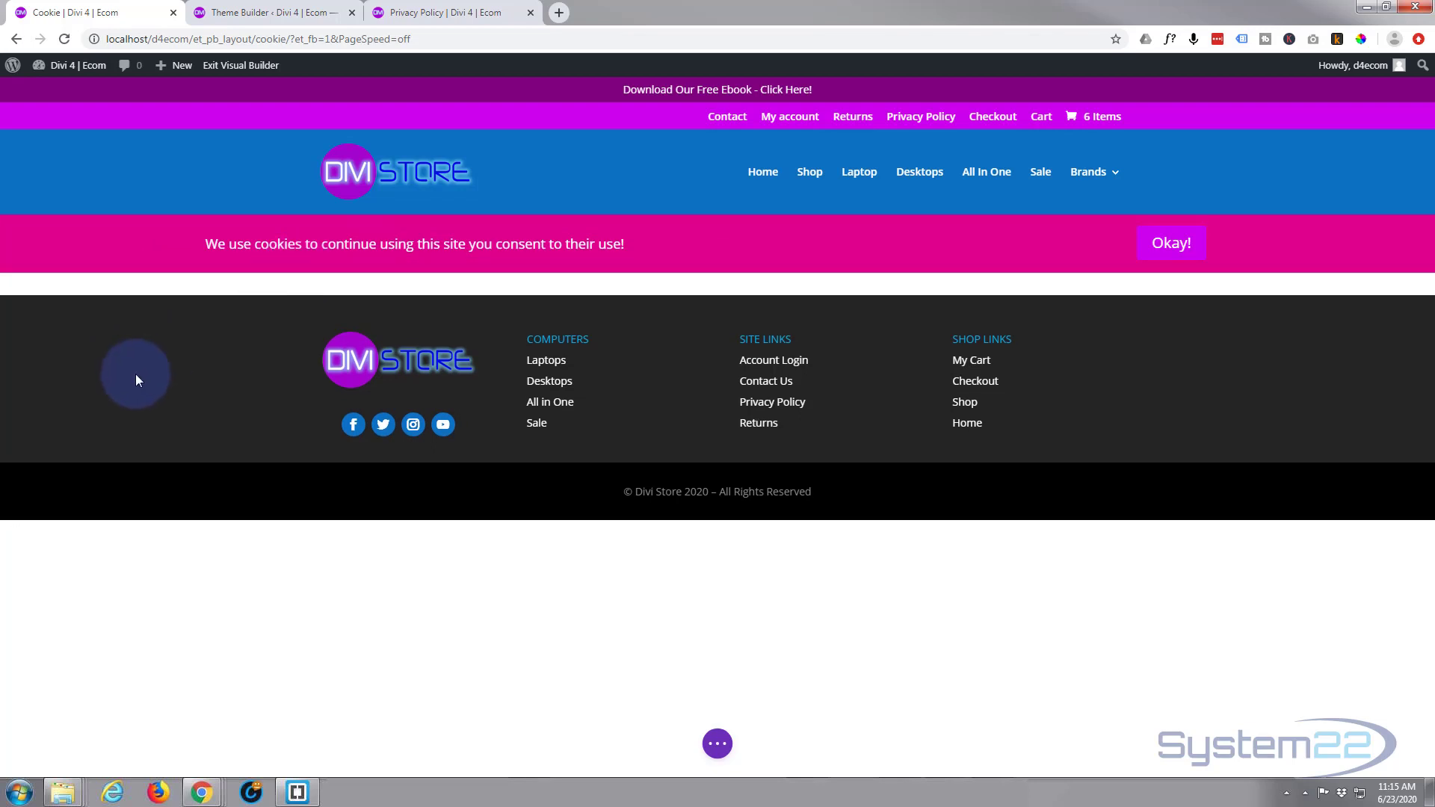
left_click(717, 743)
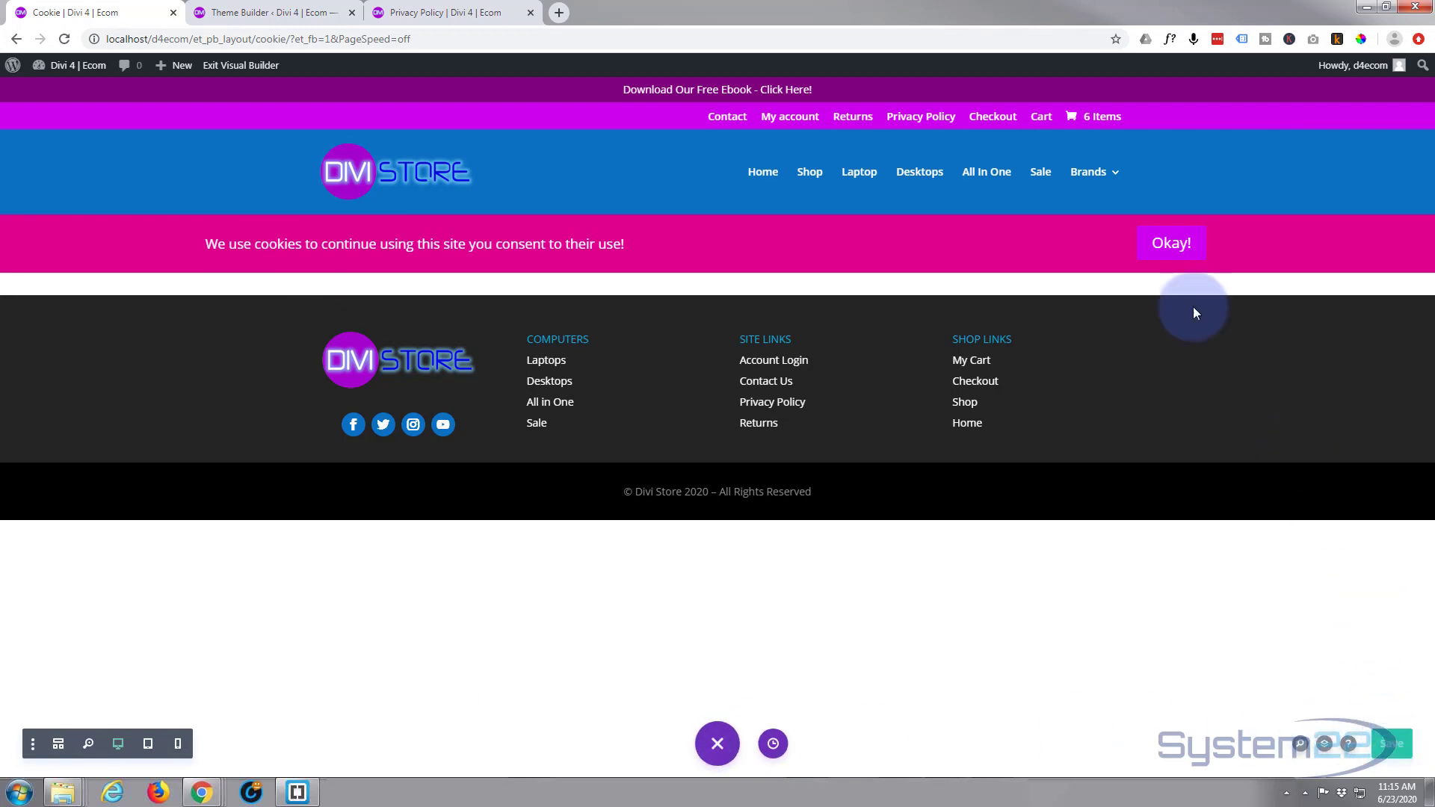
Reload the Privacy Policy page and dismiss the slimmer cookie bar with Okay!
left_click(425, 14)
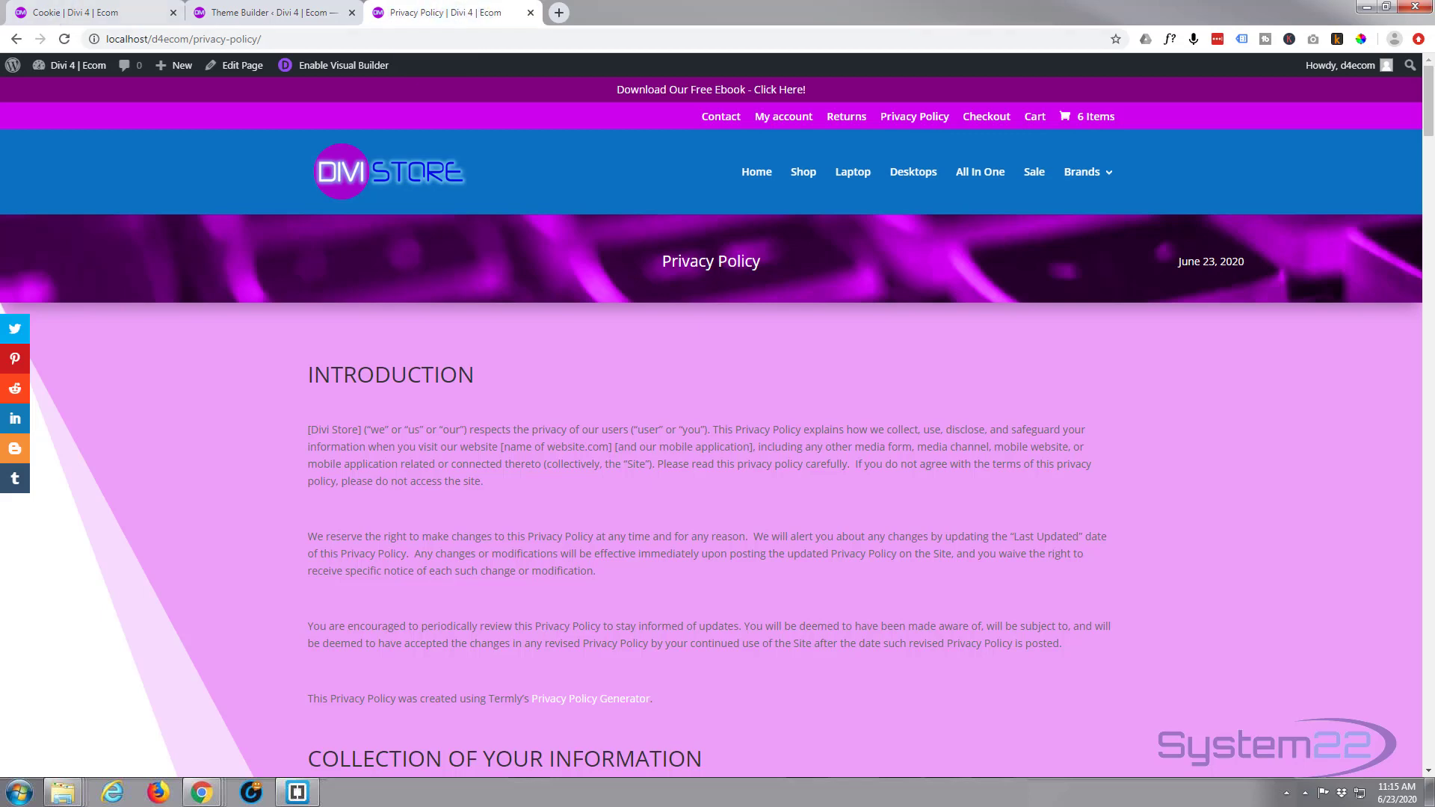
left_click(64, 38)
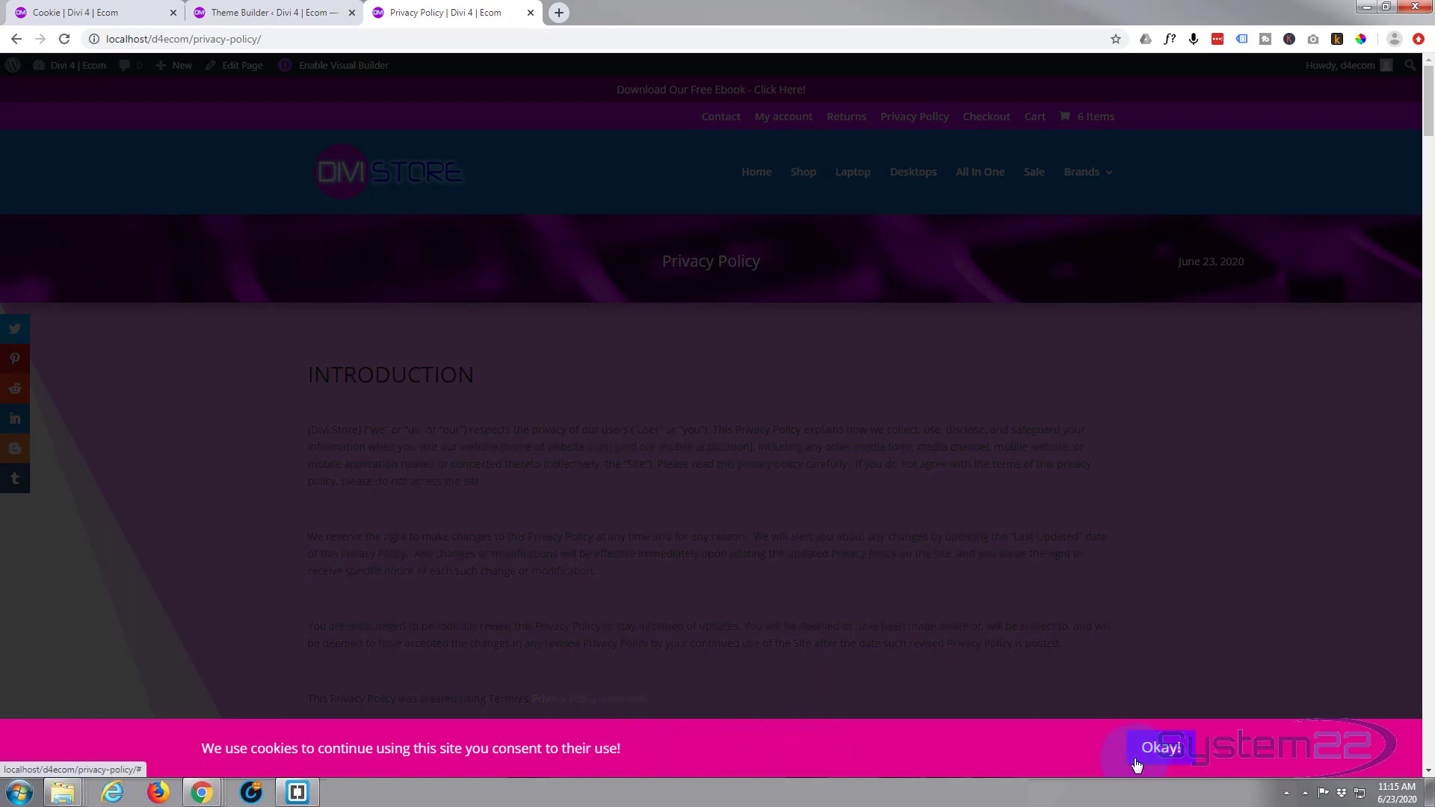
left_click(1162, 755)
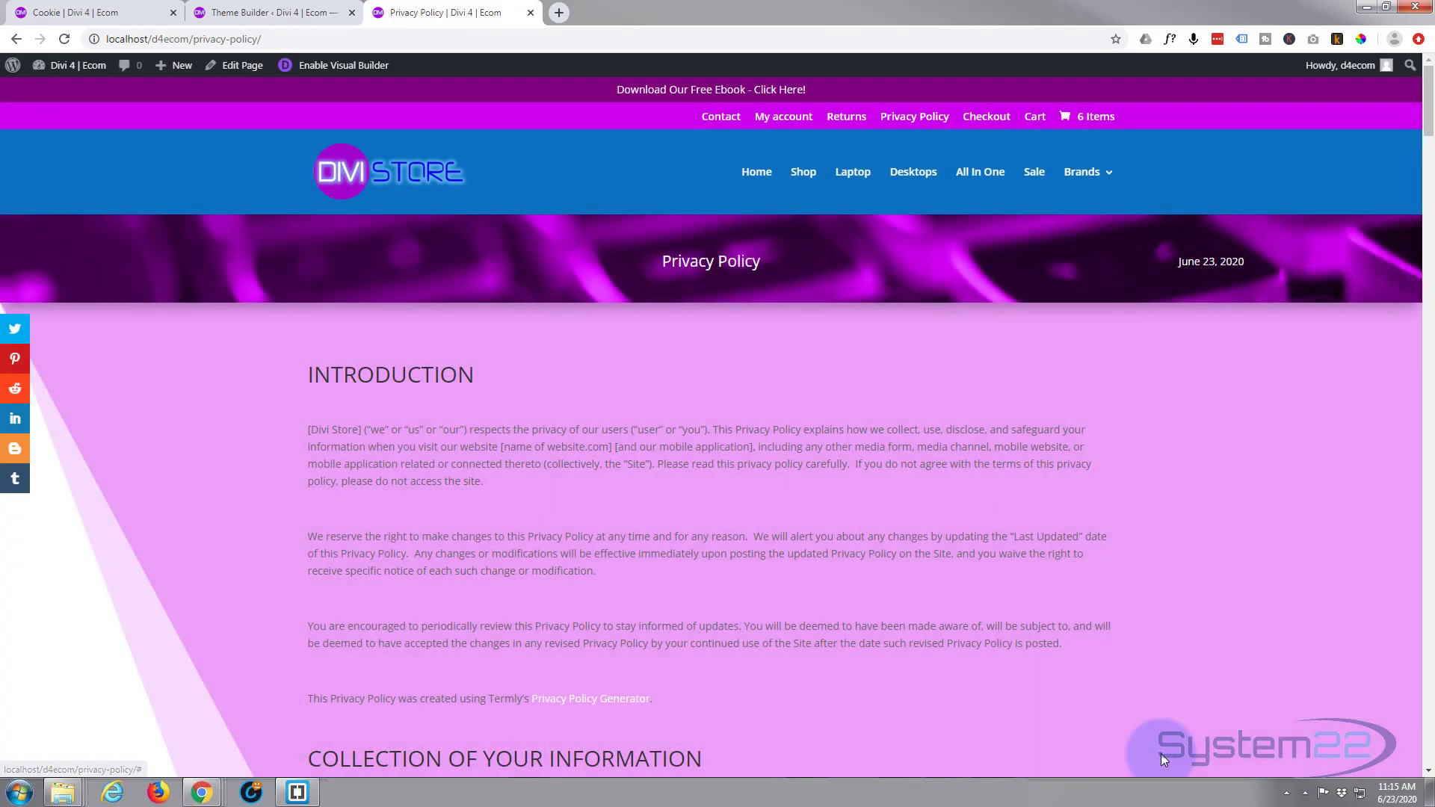